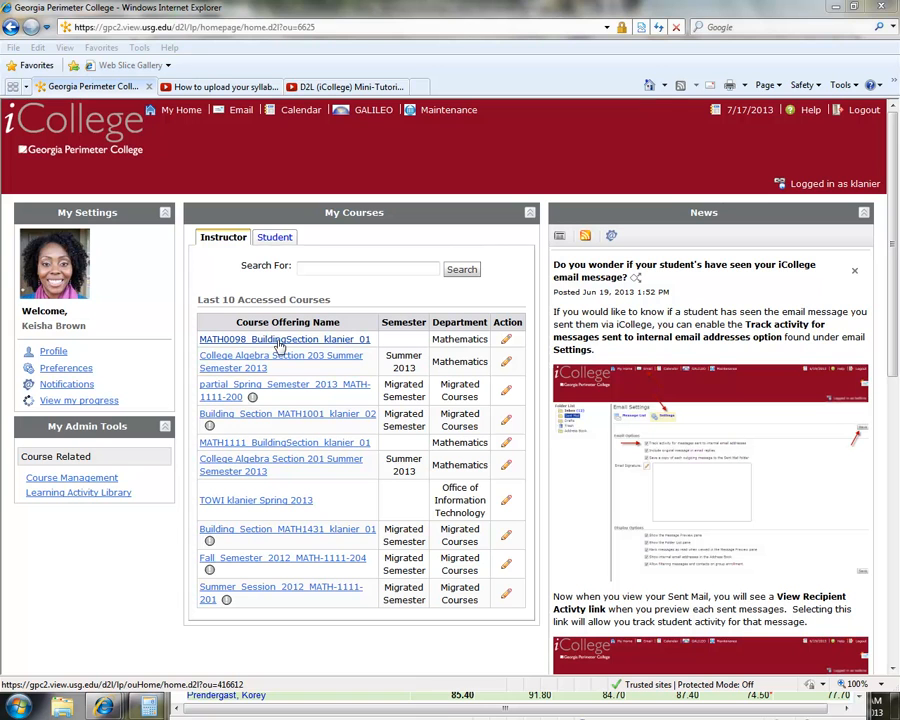
- Open the grades area of the MATH0098_BuildingSection course and start the Grades Setup Wizard
left_click(257, 345)
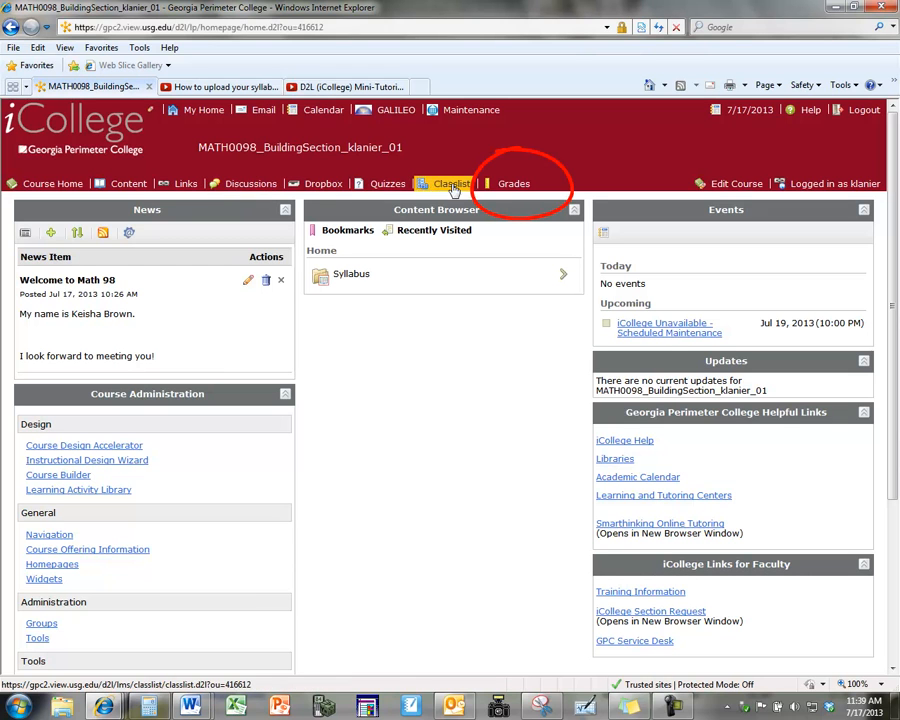
left_click(516, 185)
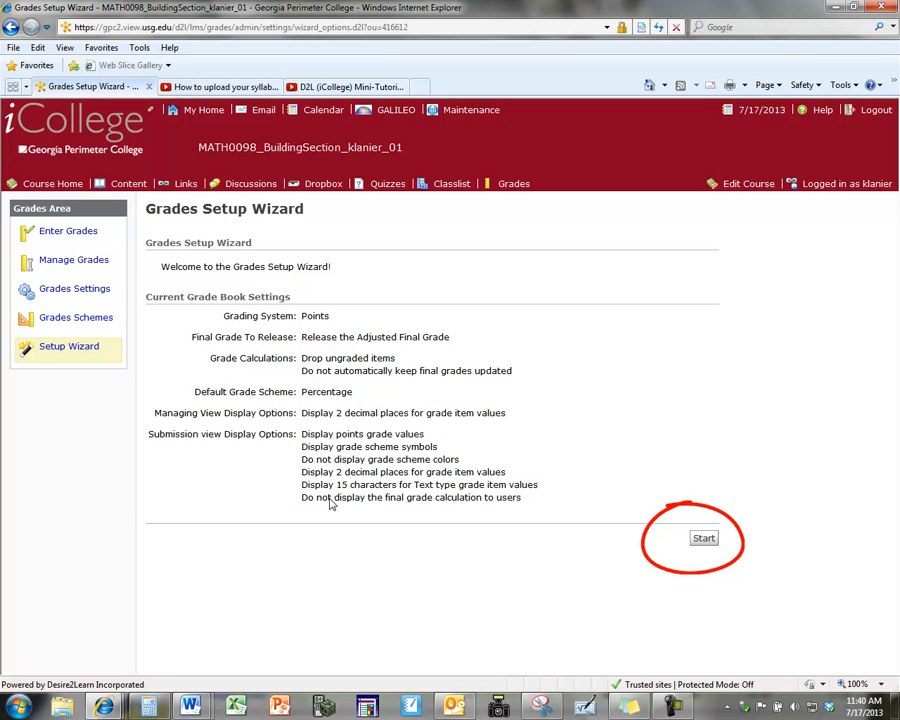
left_click(704, 541)
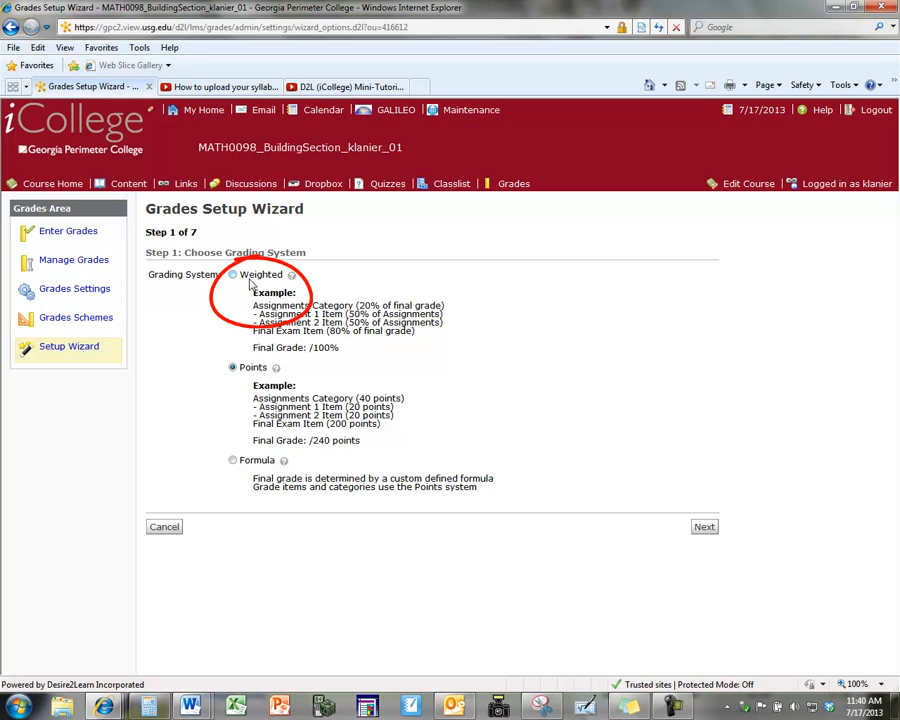
- Switch to the College Algebra document in Word, review its category weights and grade items, and return to the wizard
mouse_move(190, 706)
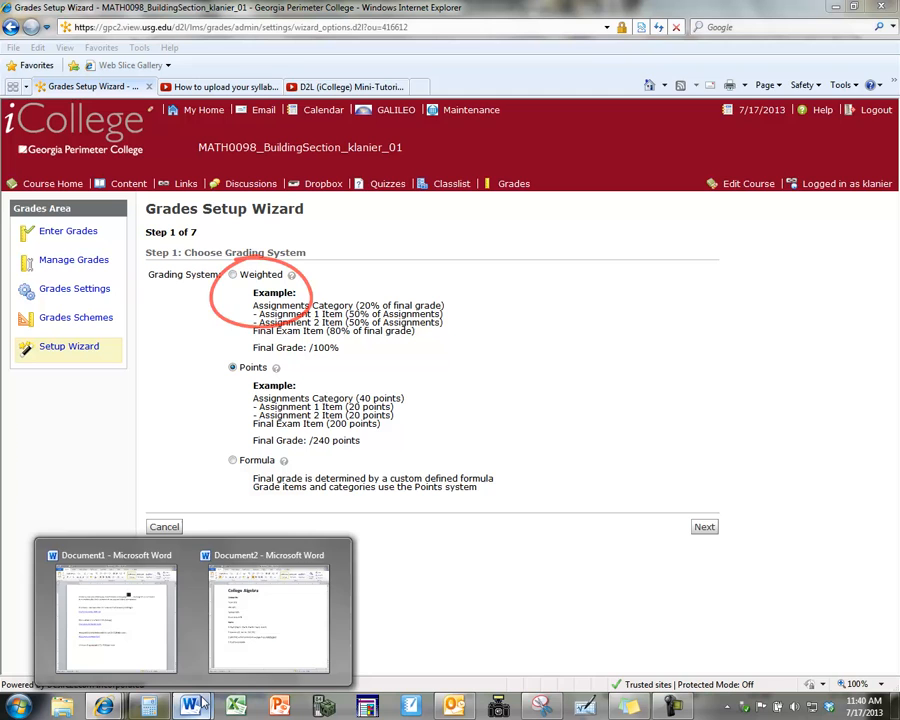
left_click(247, 650)
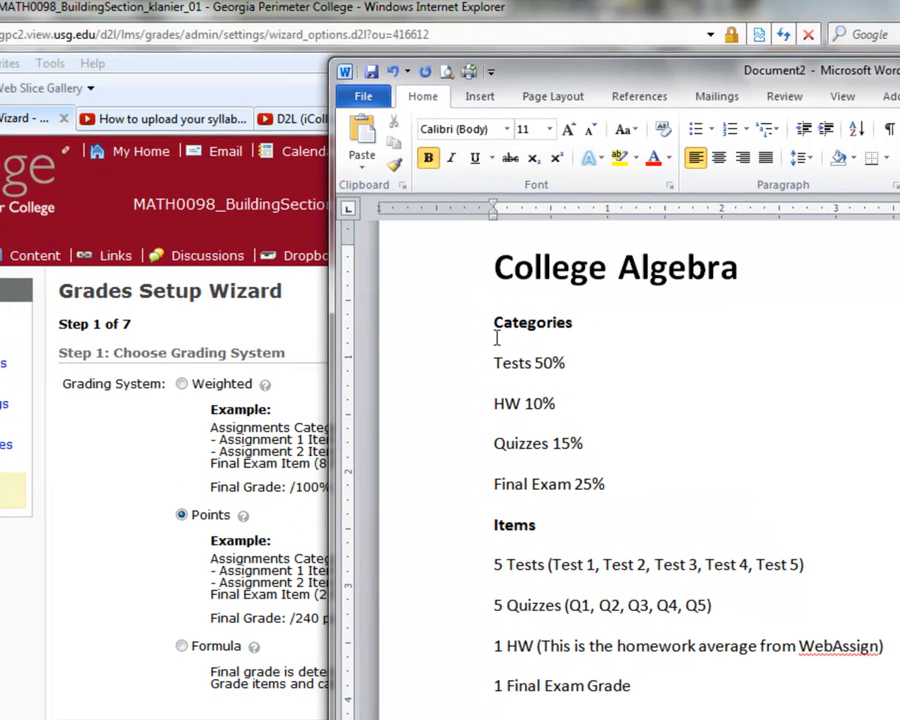
left_click_drag(453, 259, 514, 264)
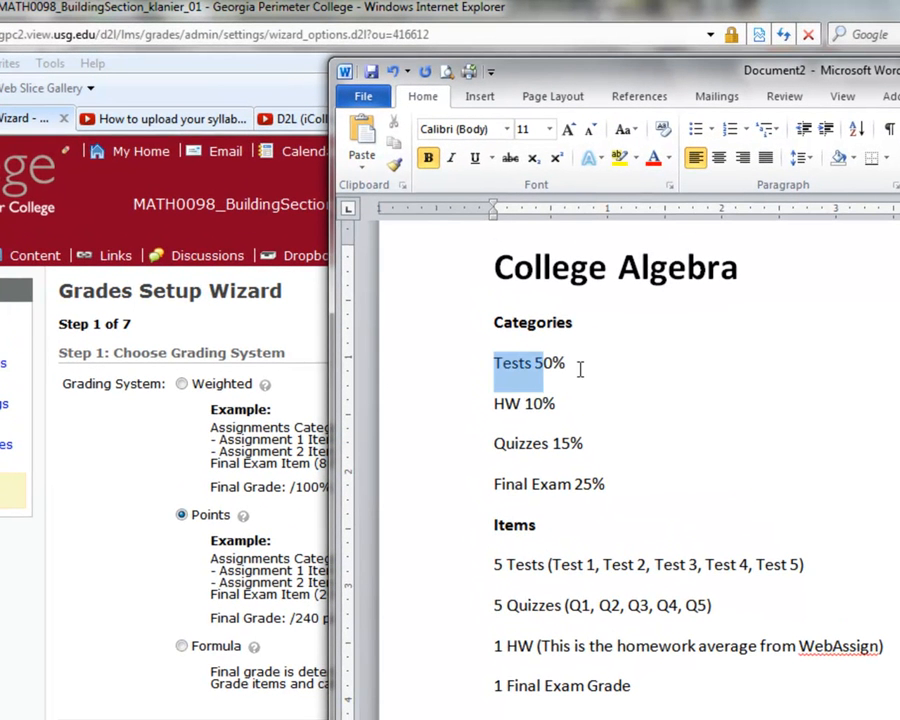
left_click_drag(580, 370, 592, 372)
left_click_drag(499, 404, 583, 411)
left_click(480, 459)
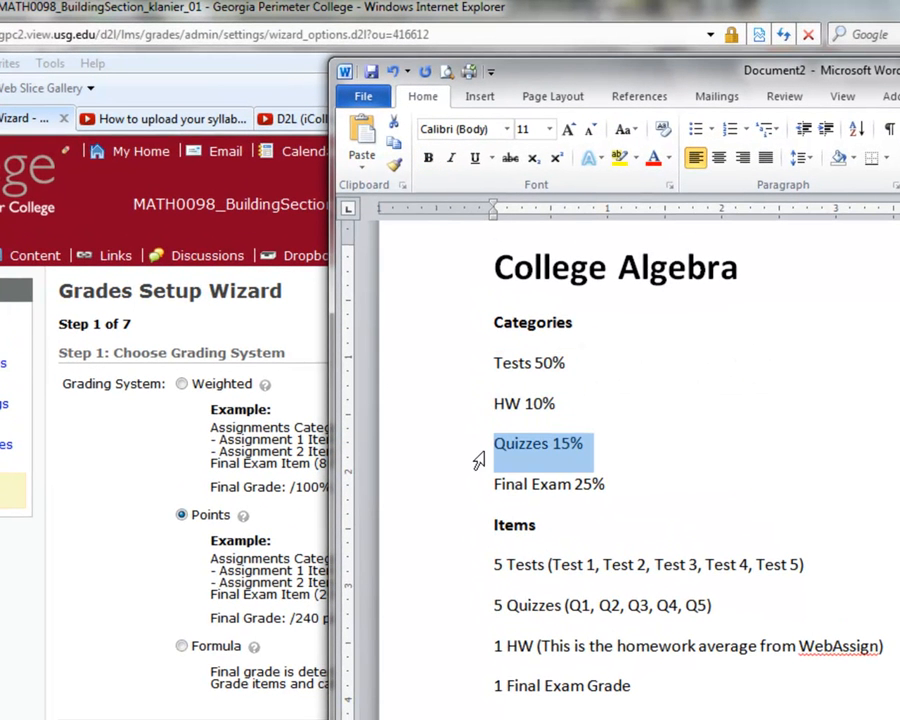
left_click_drag(488, 487, 615, 492)
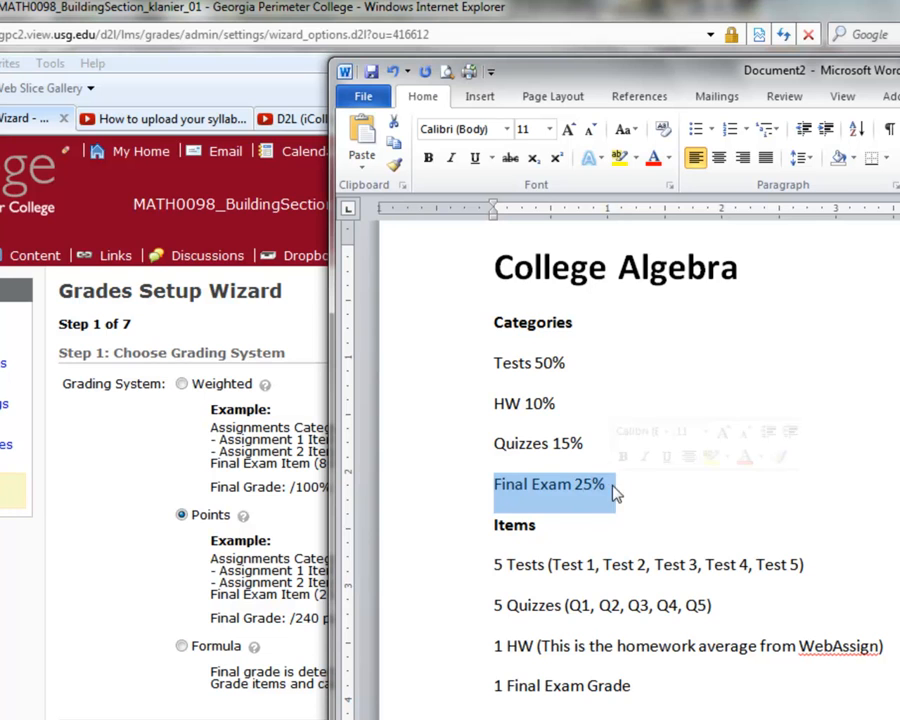
left_click(643, 481)
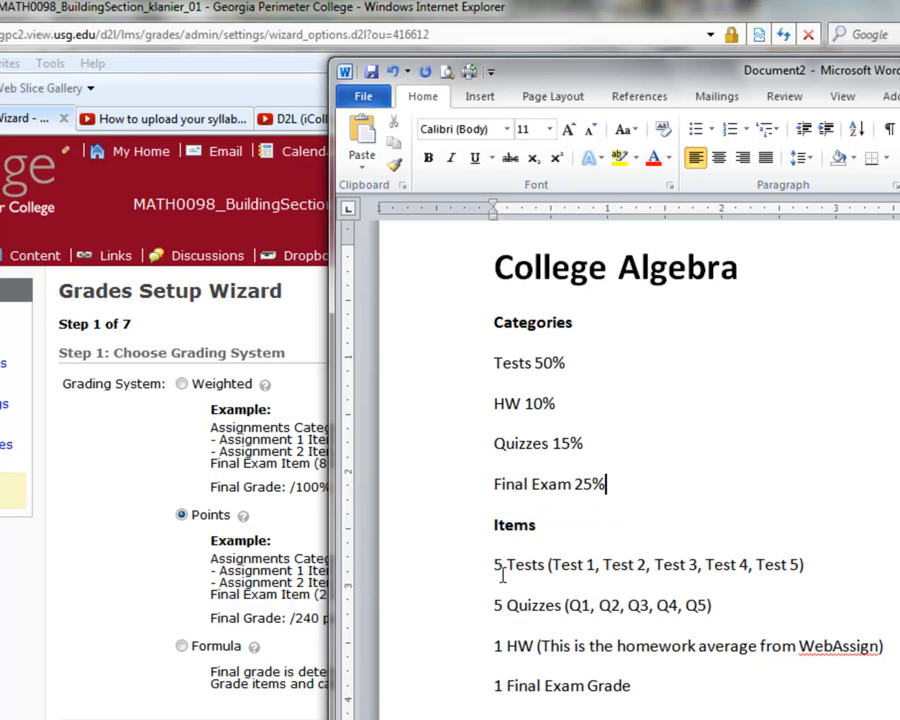
left_click_drag(496, 565, 824, 560)
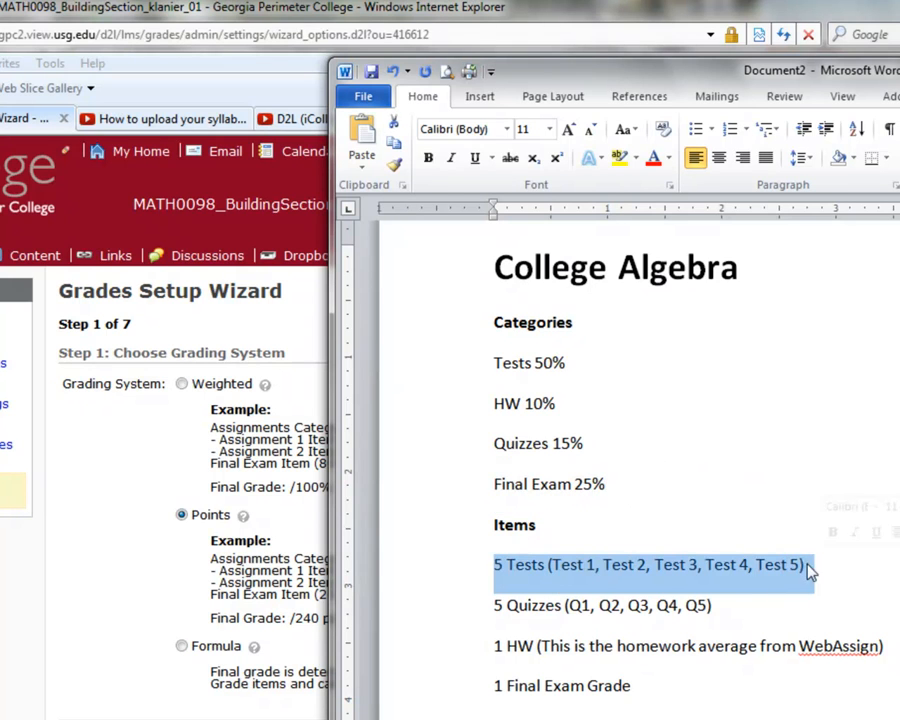
left_click_drag(494, 603, 717, 605)
left_click_drag(494, 646, 536, 651)
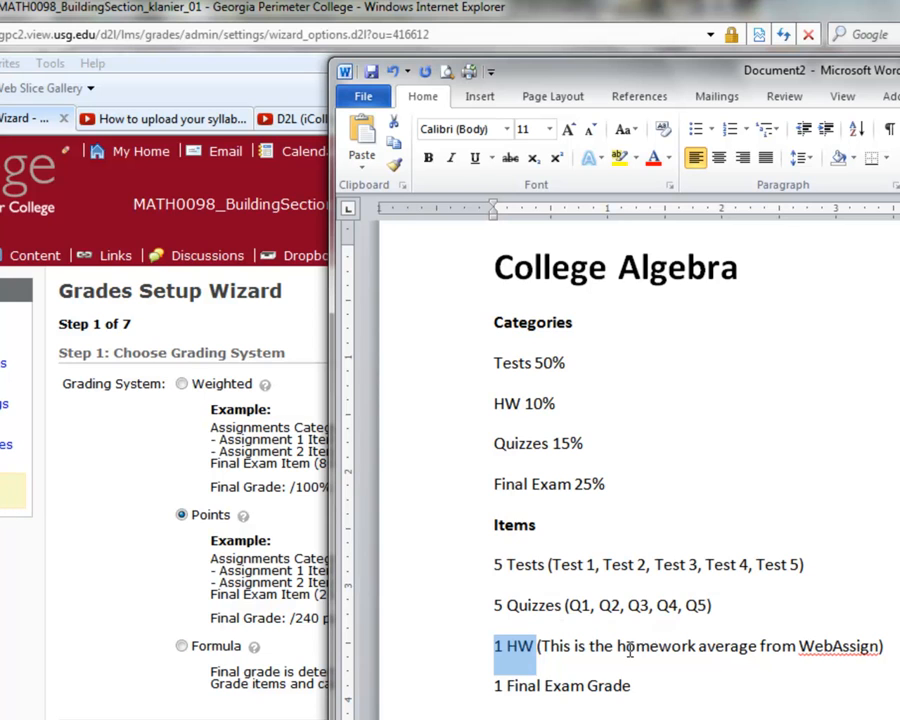
left_click_drag(495, 686, 635, 697)
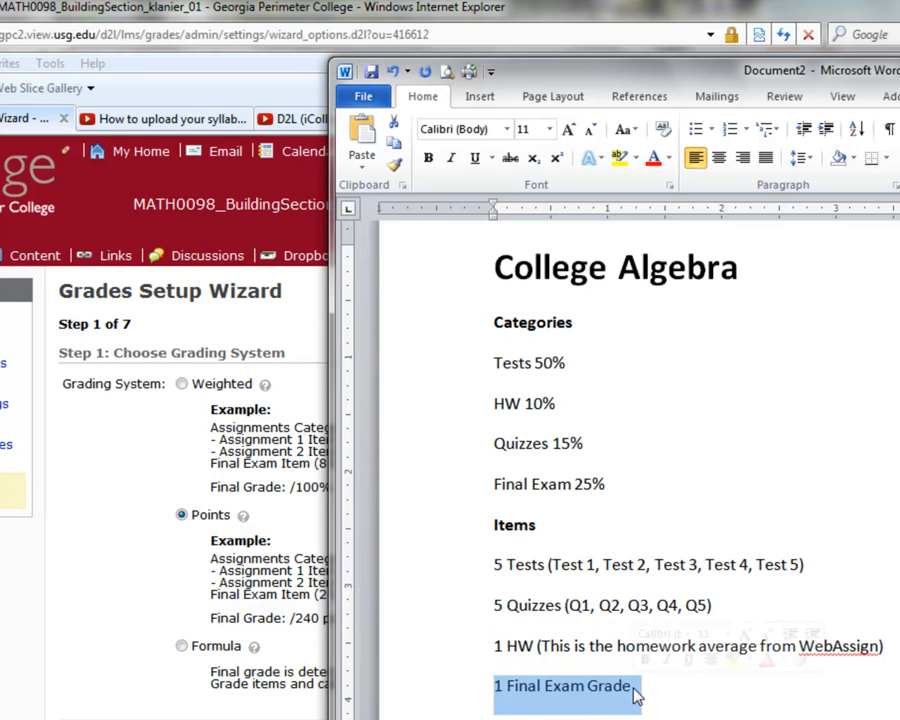
key("alt+Tab")
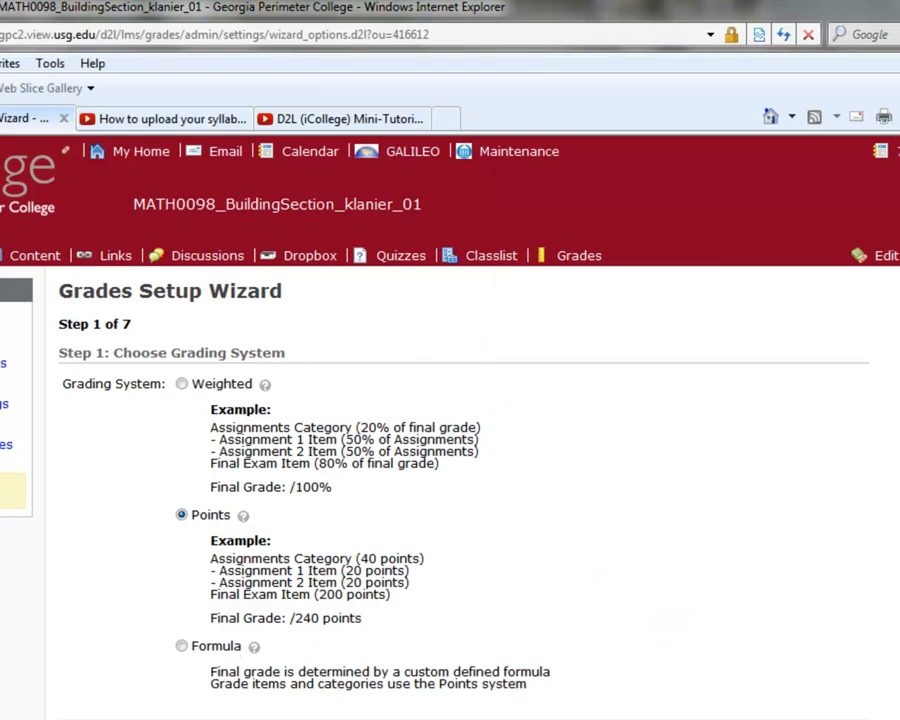
- Choose the Weighted grading system and release the Calculated Final Grade
left_click(182, 388)
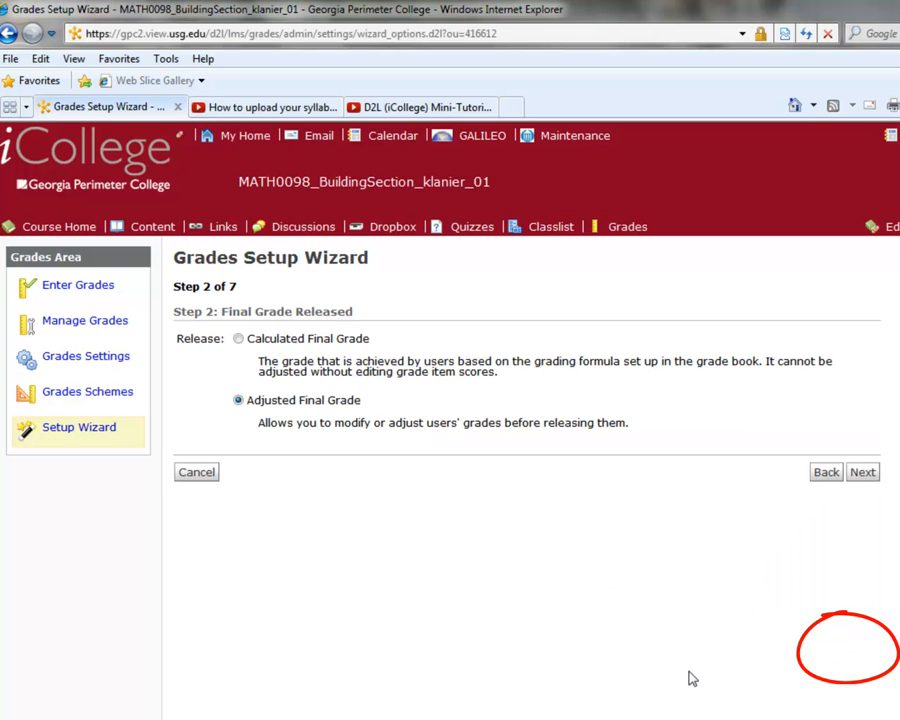
left_click(238, 339)
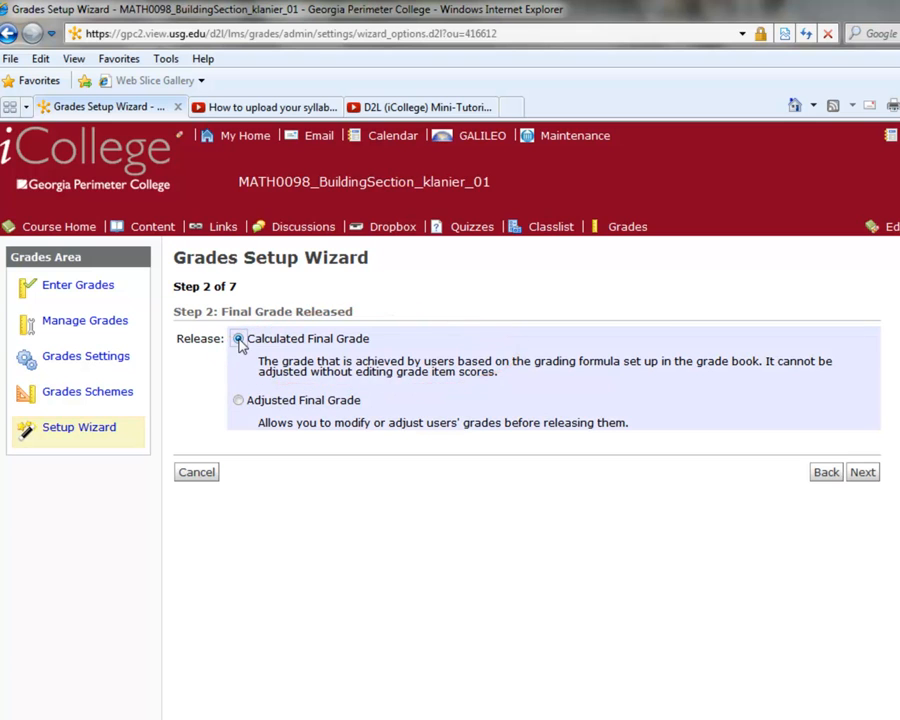
left_click(863, 472)
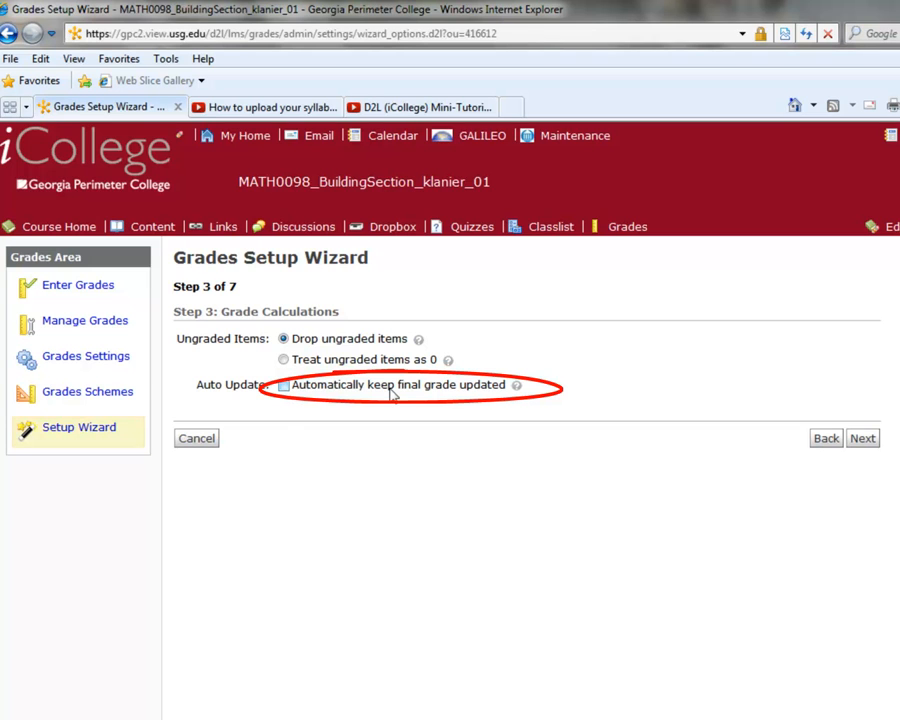
- Enable automatic final grade updates, accepting the Percentage scheme and 2 decimal places for the managing view
left_click(286, 388)
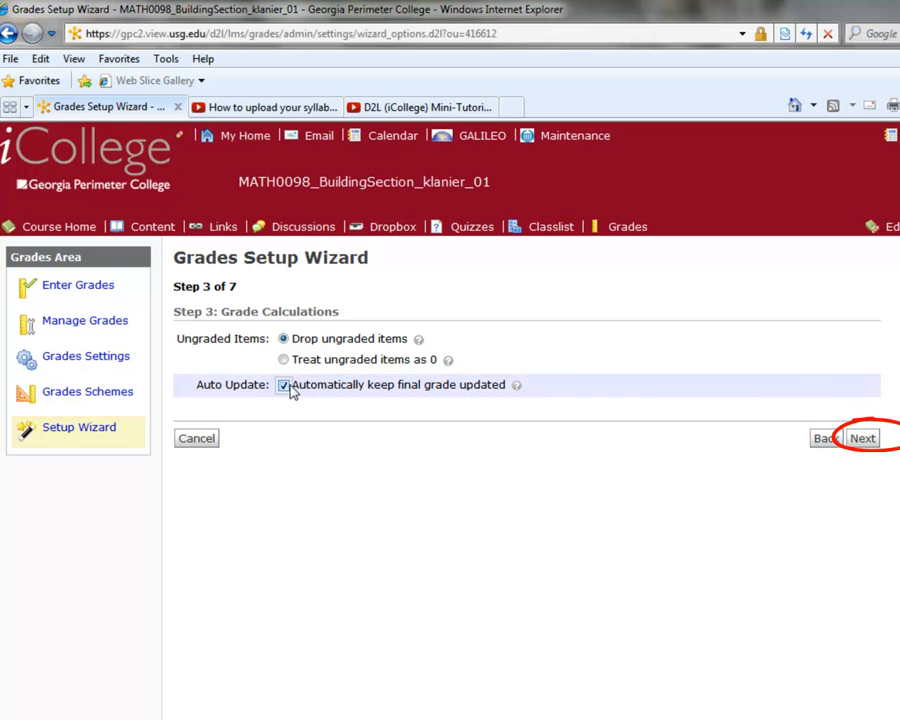
left_click(864, 440)
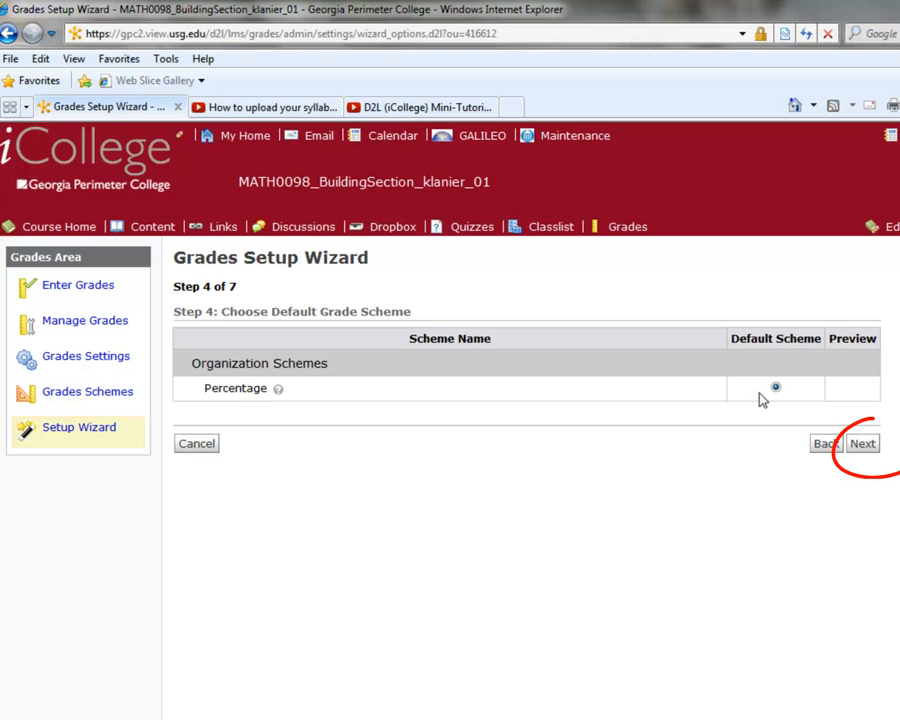
left_click(862, 444)
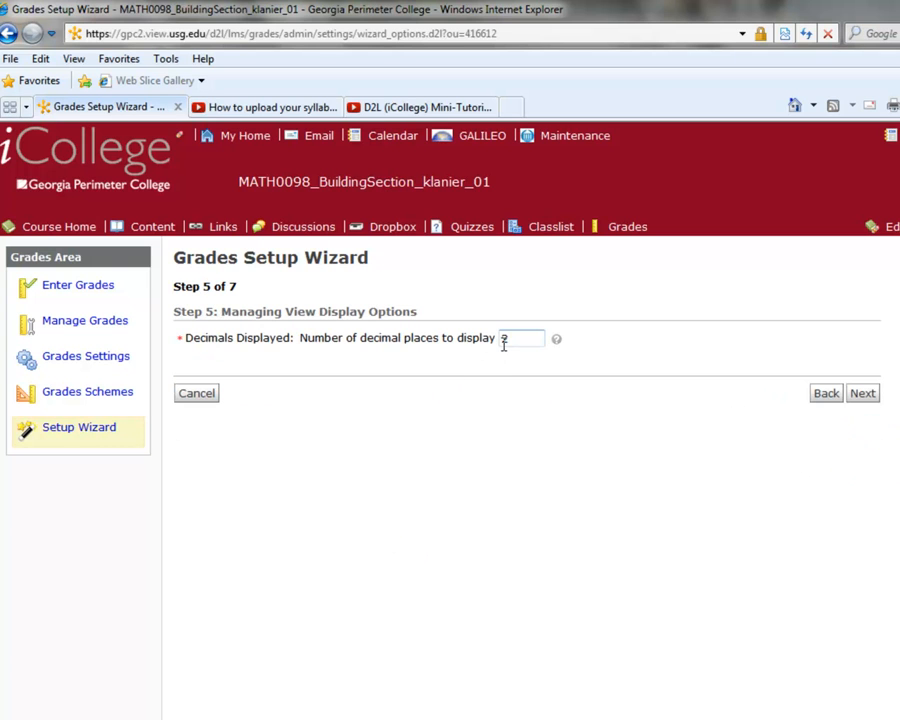
left_click(864, 394)
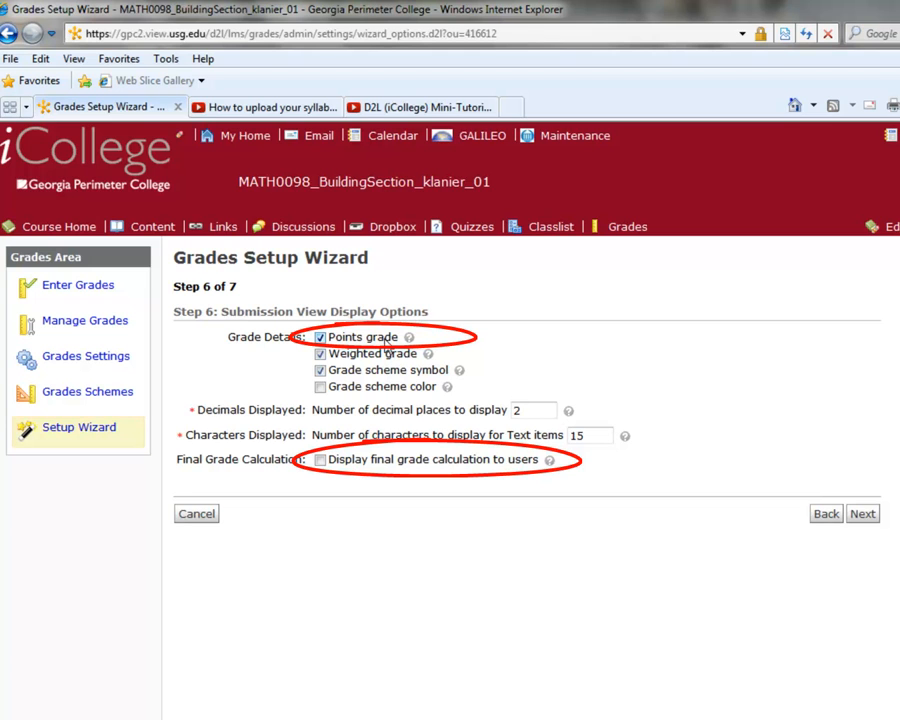
- Hide the weighted grade, display the final grade calculation to users, and finish the setup wizard
left_click(321, 354)
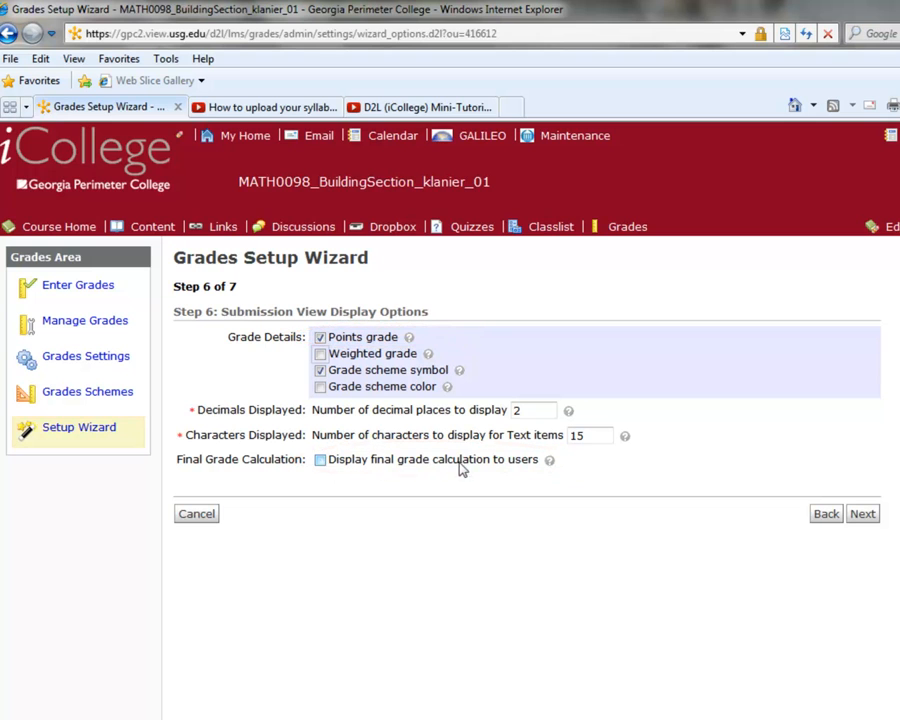
left_click(321, 461)
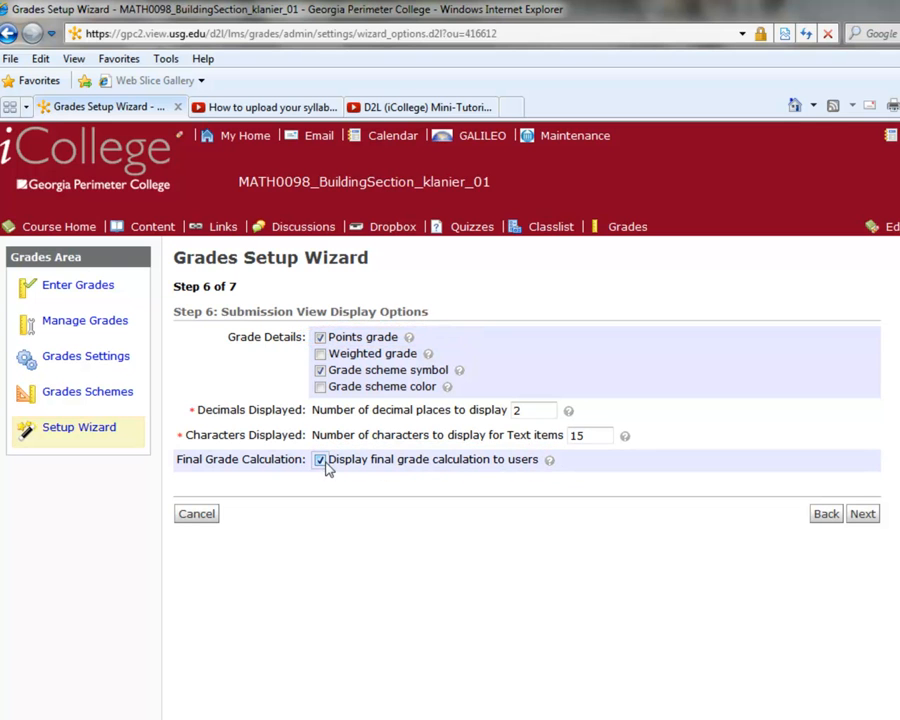
left_click(863, 514)
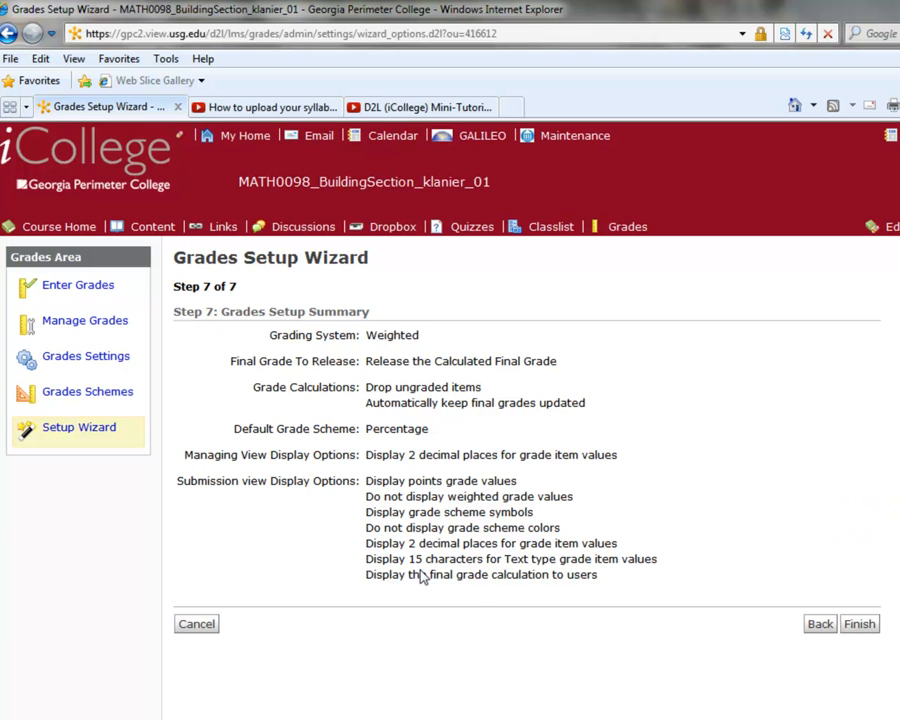
left_click(860, 625)
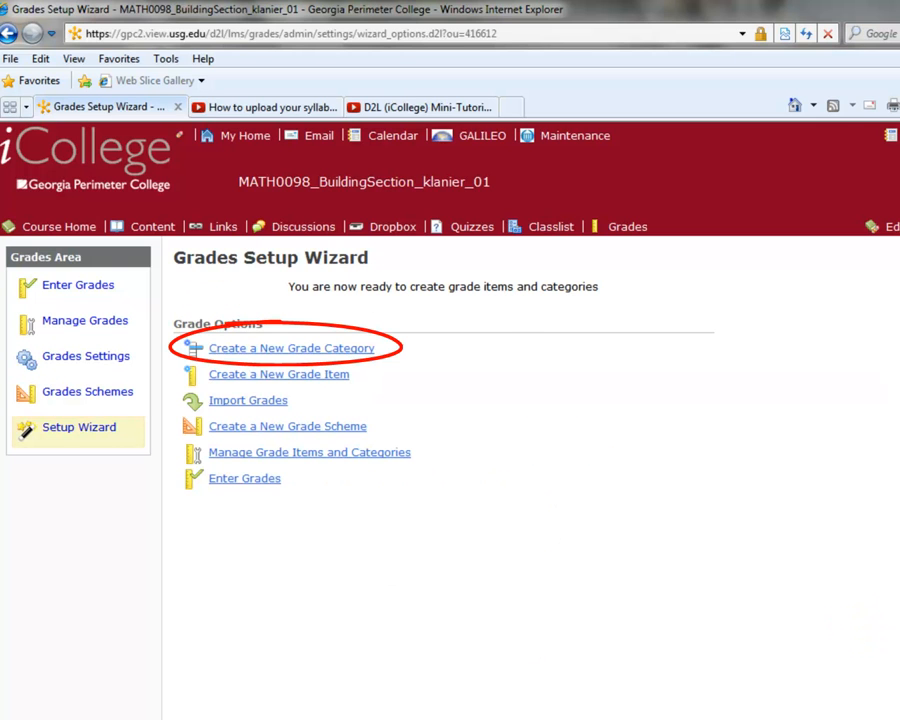
- Review the planned categories and their weights in the Word document, then return to the grade options
left_click(228, 719)
left_click(325, 706)
left_click_drag(553, 285, 659, 428)
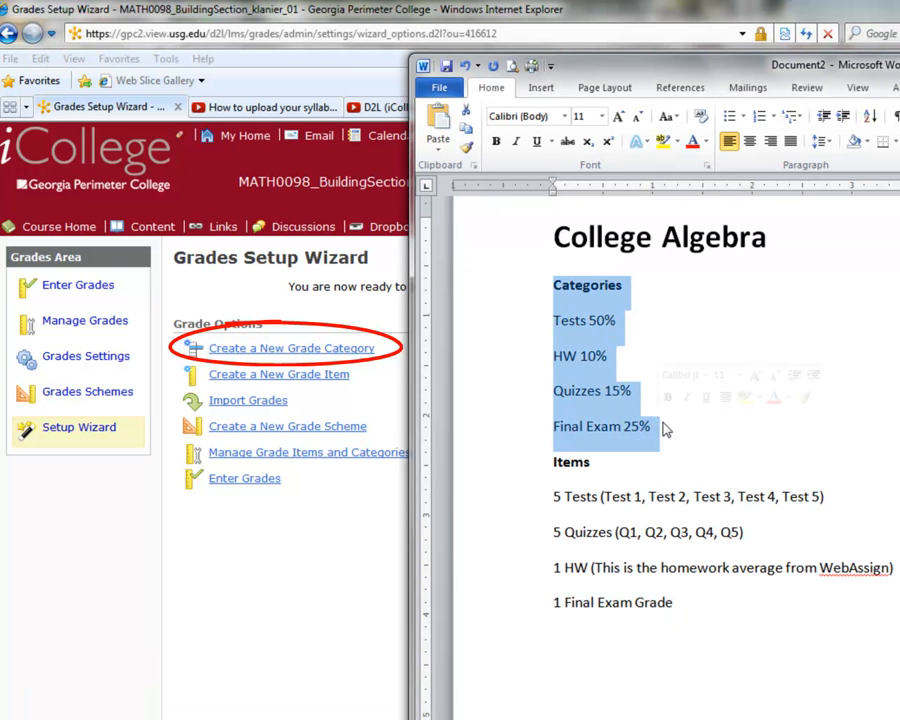
left_click(295, 516)
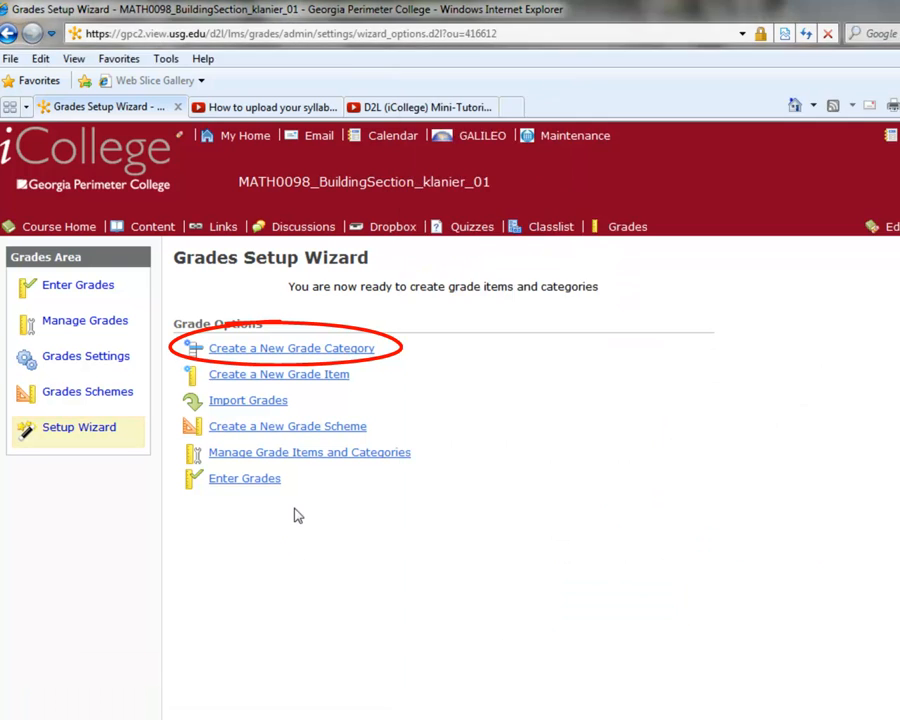
- Set up a new grade category named Tests with weight 50, distributed evenly across all items and dropping 1 lowest item
left_click(289, 352)
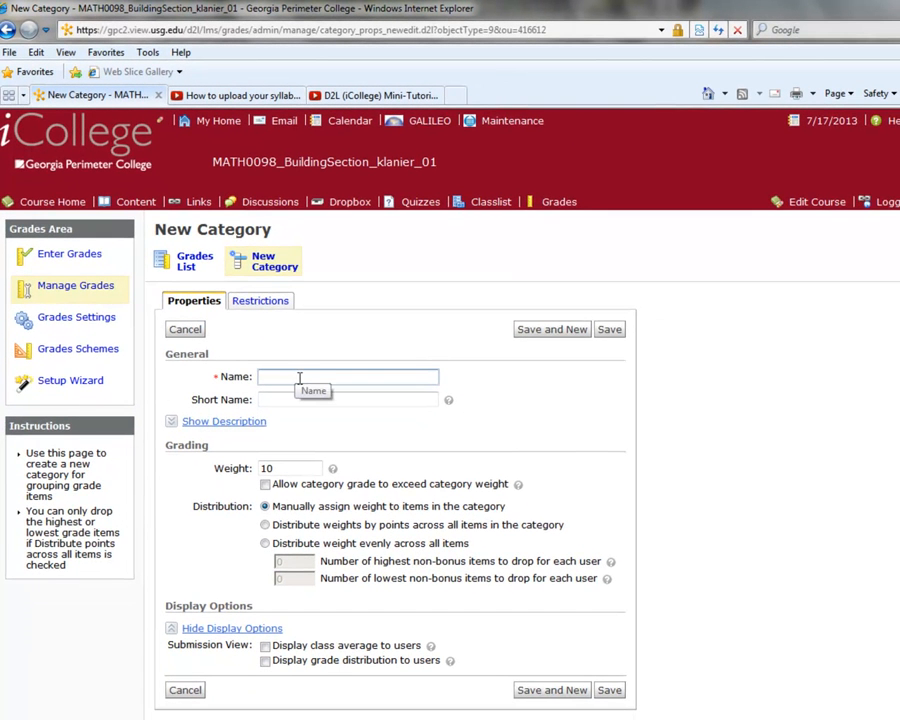
left_click(299, 378)
type("Tests")
left_click_drag(277, 468, 232, 472)
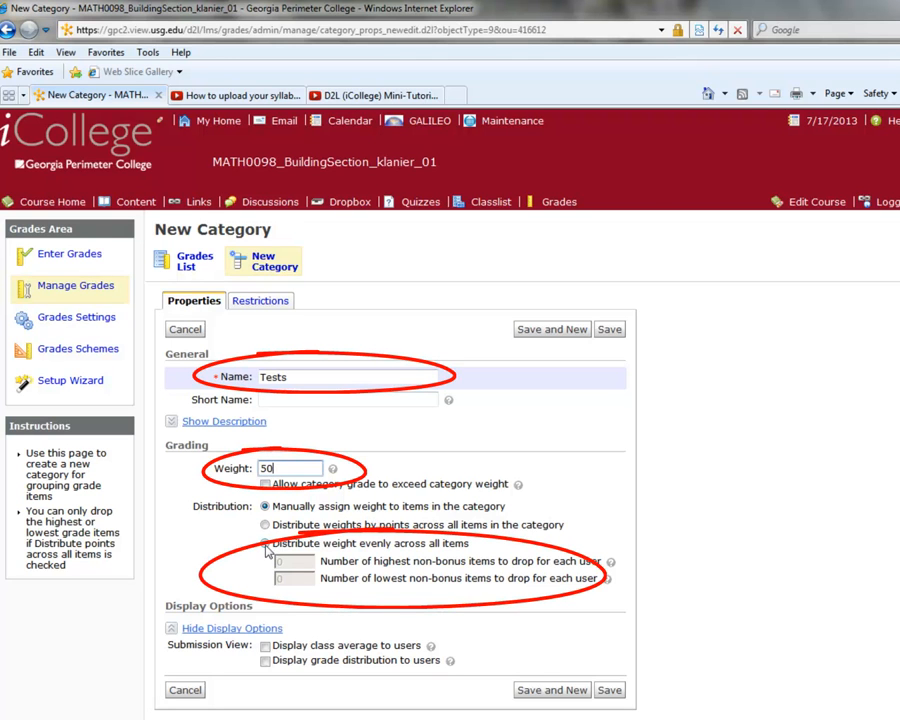
left_click(265, 544)
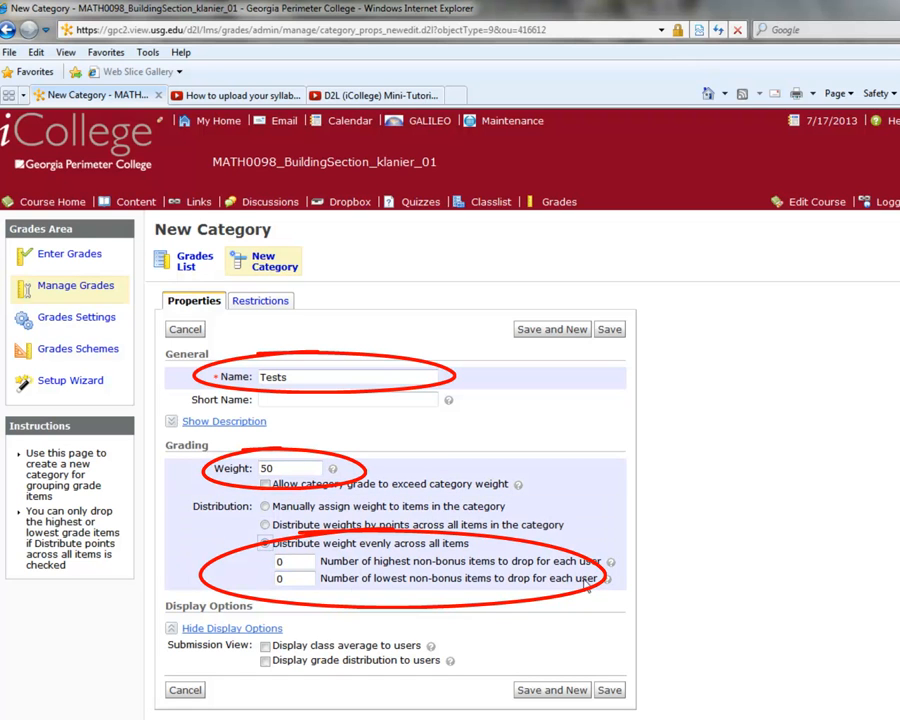
left_click_drag(304, 578, 255, 579)
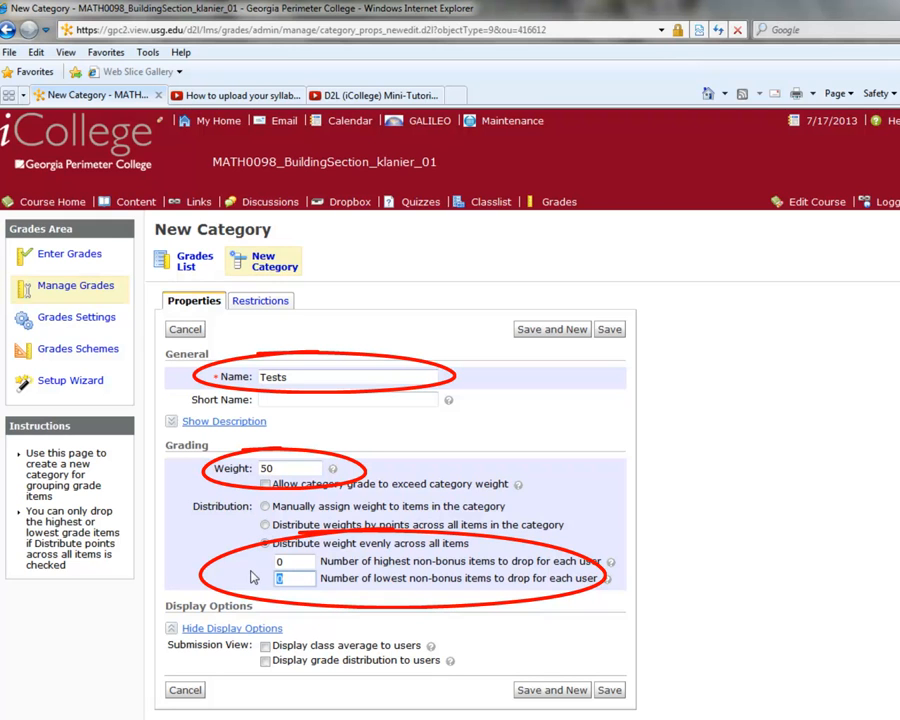
type("1")
- Check the planned test items in the Word document and return to the new category form
left_click(208, 719)
left_click(300, 662)
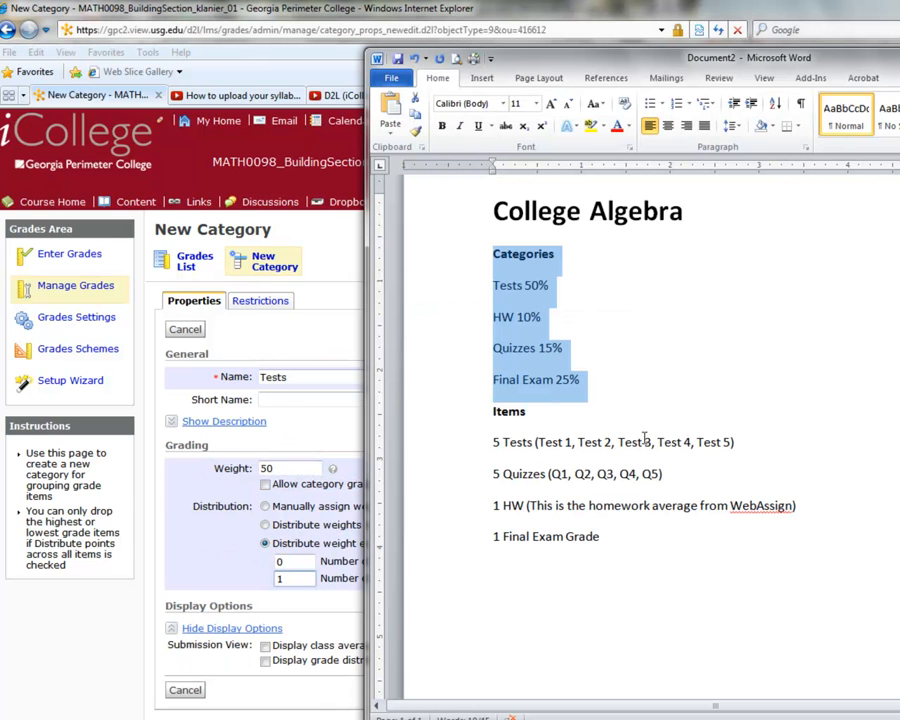
left_click(240, 440)
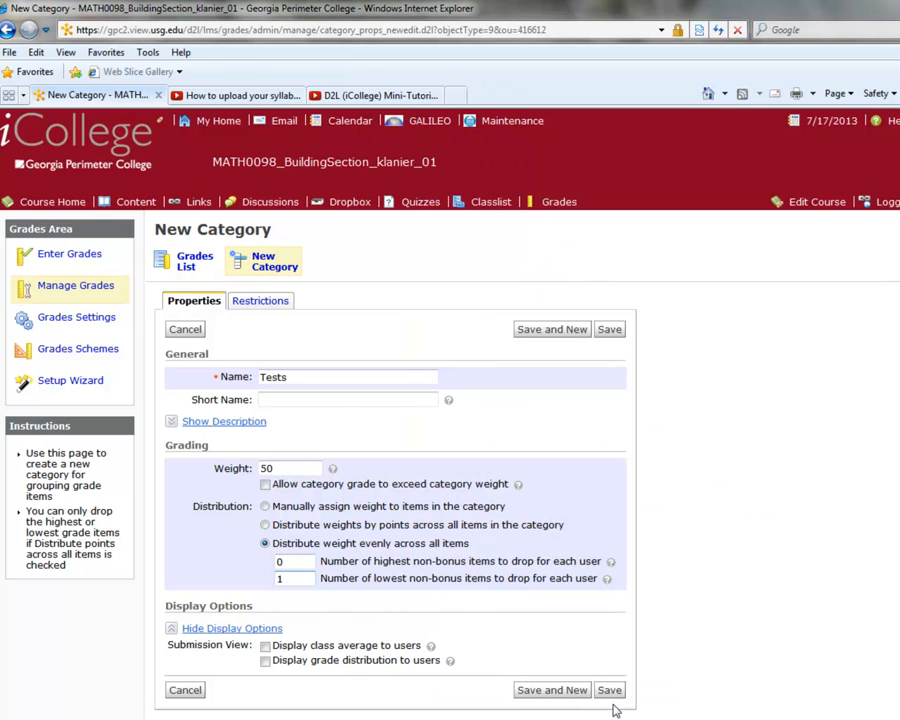
- Save the Tests category and set up a new one named Homework, short name HW, weight 10, distributed evenly across all items
left_click(548, 691)
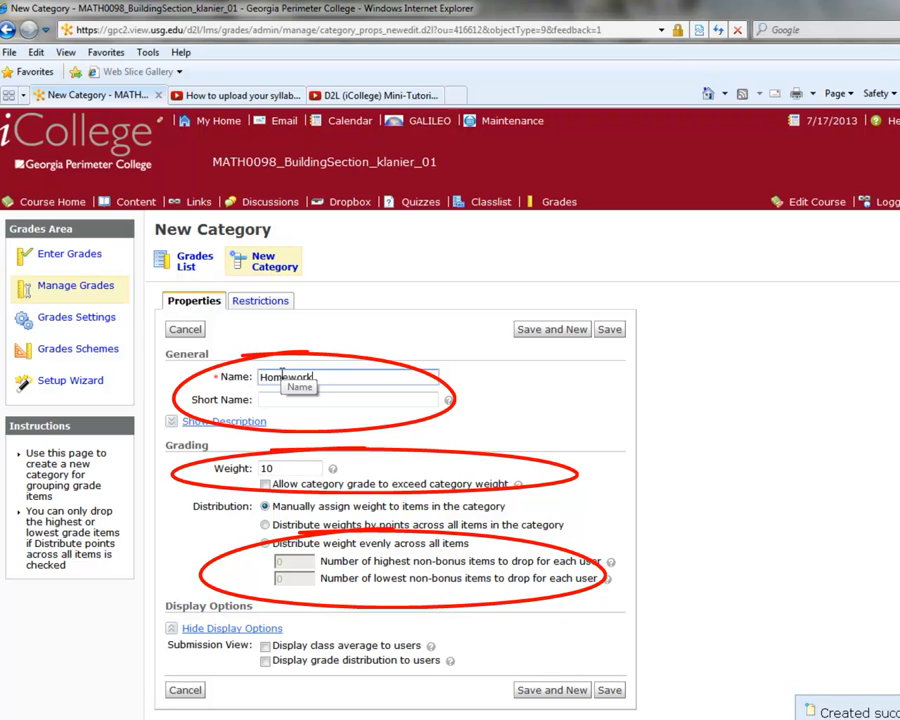
left_click(280, 399)
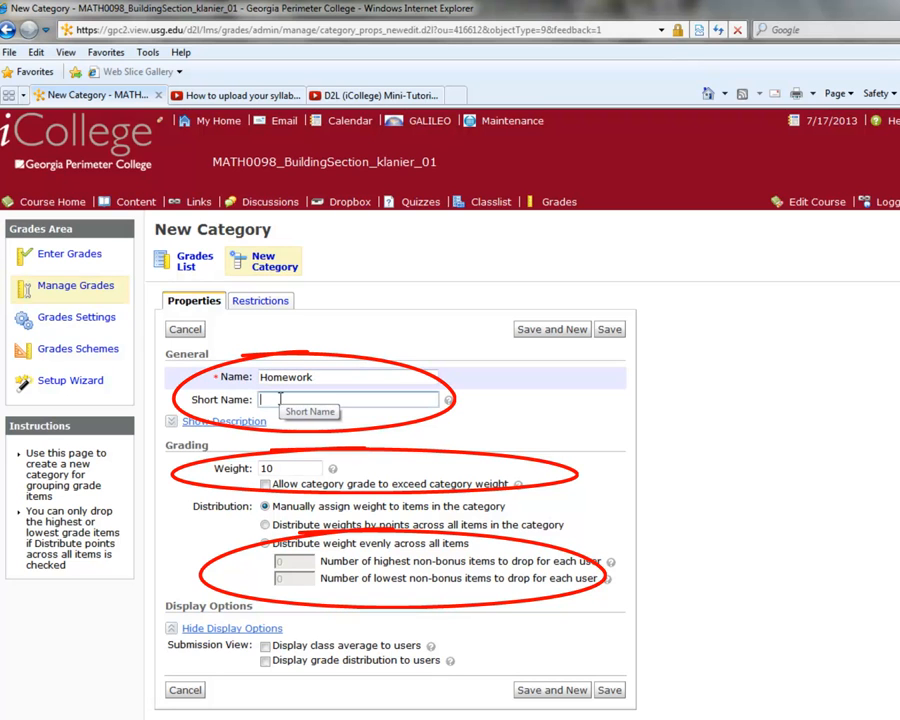
type("HW")
left_click(279, 468)
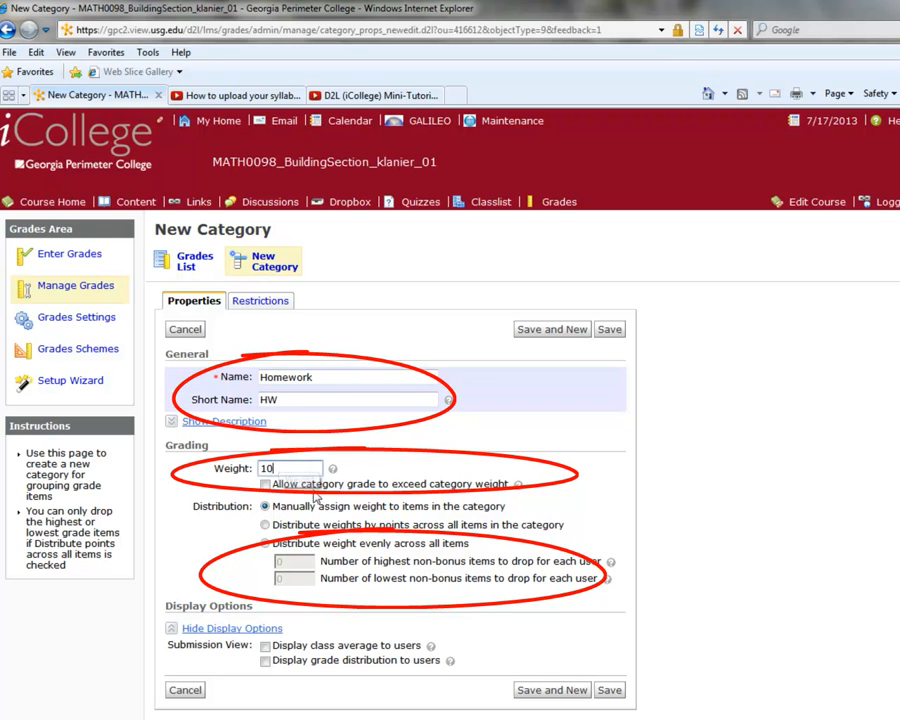
left_click(266, 544)
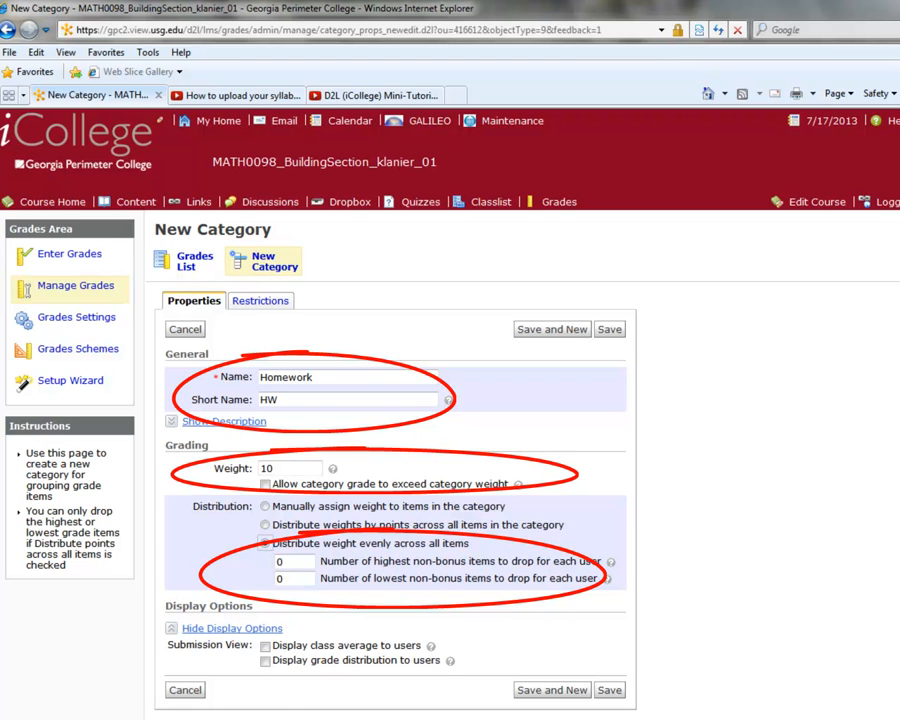
- Check the planned homework item in the Word document, then save the Homework category and start another one
left_click(283, 672)
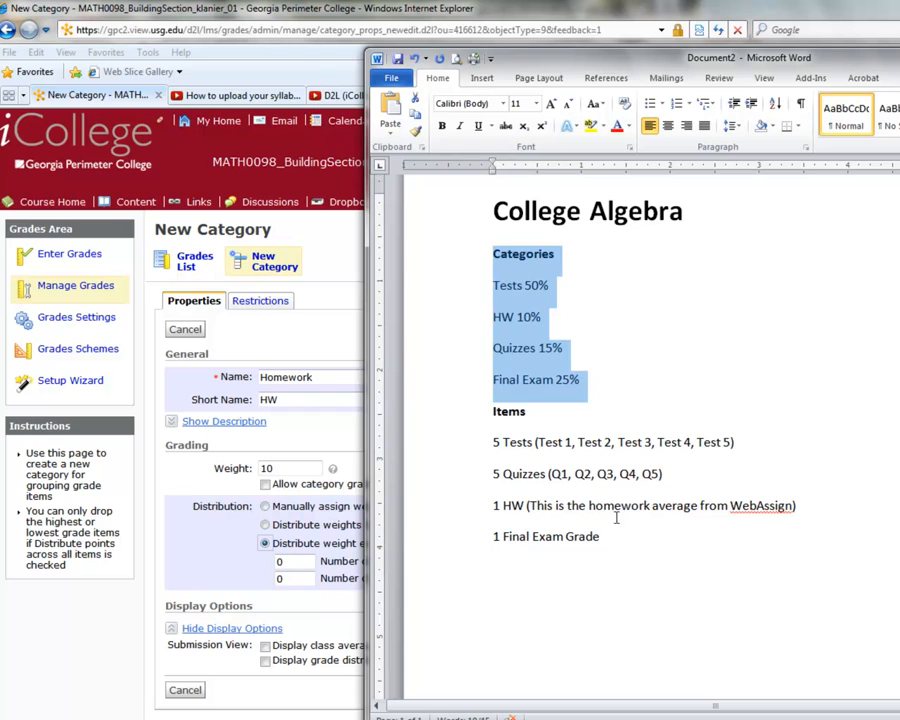
left_click(187, 572)
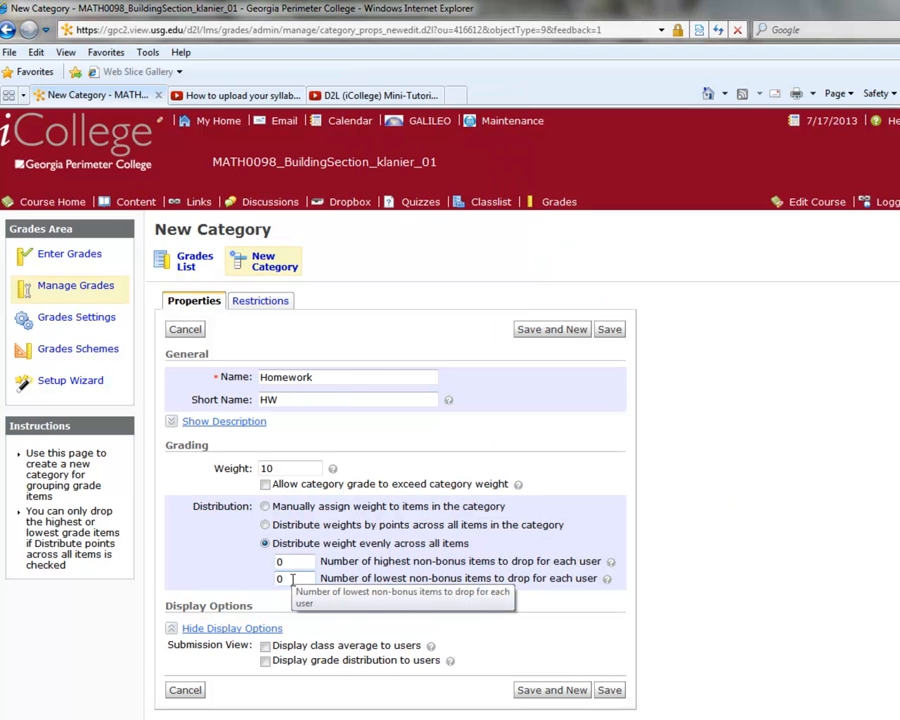
left_click(553, 690)
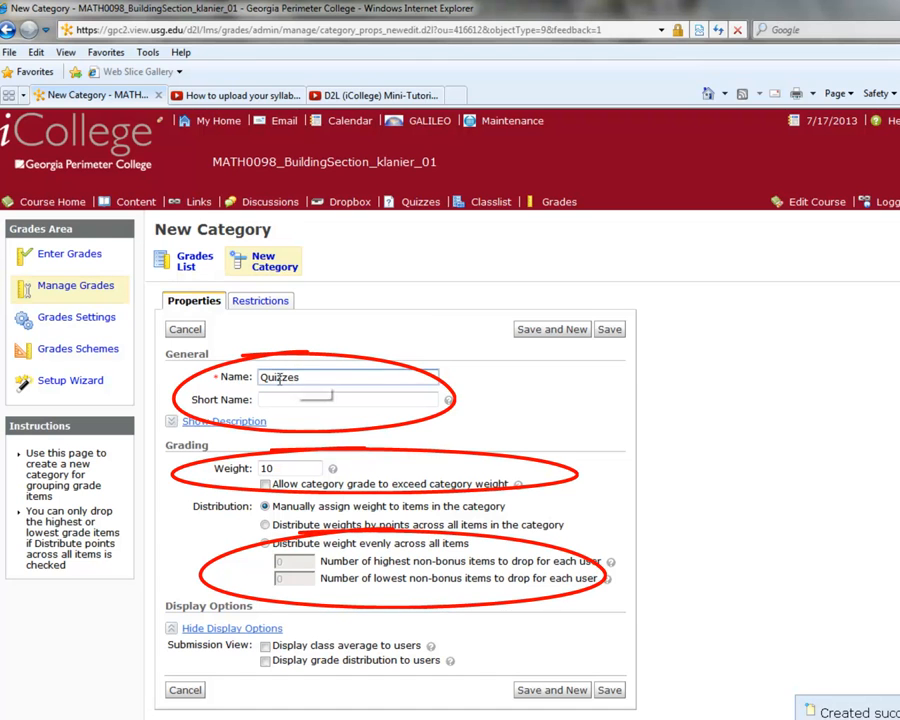
- Name the new category Quizzes with weight 15, and check the planned quiz items in the Word document
left_click(290, 468)
type("15")
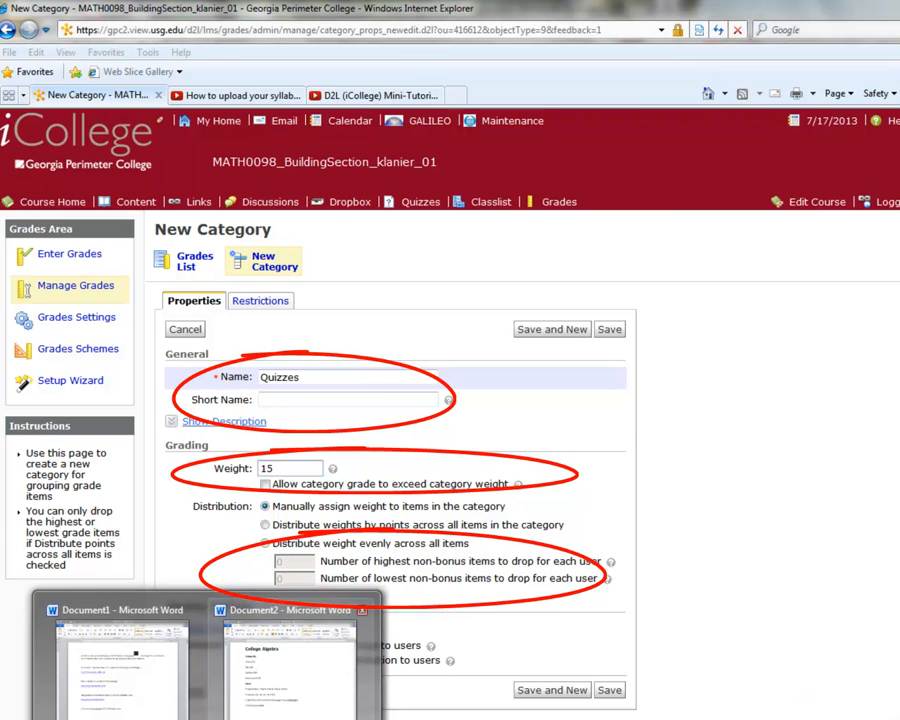
left_click(300, 665)
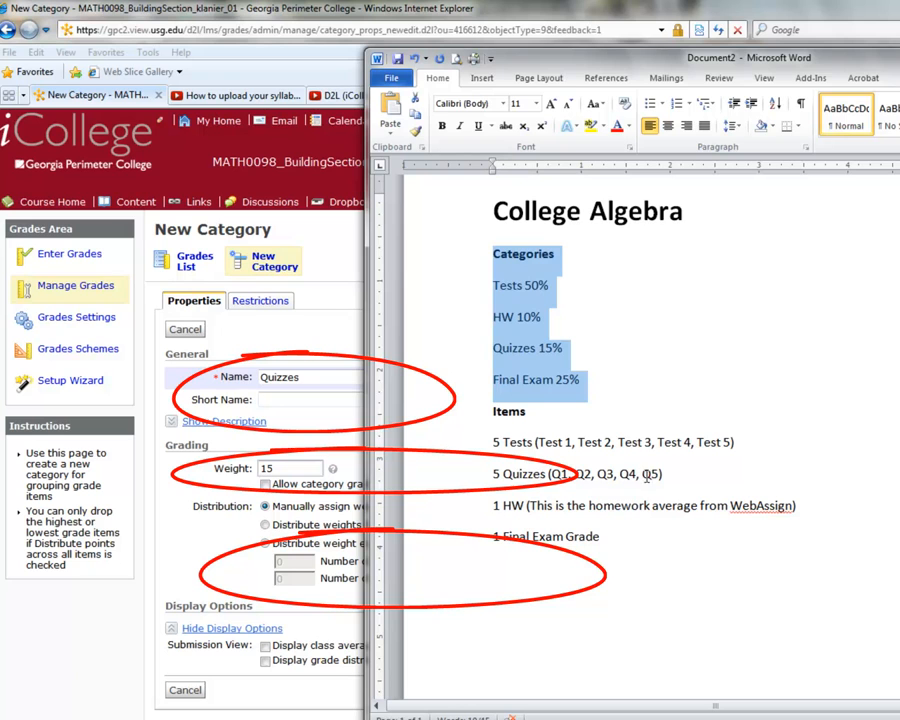
left_click(311, 560)
- Distribute the Quizzes weight evenly across all items, drop 1 lowest item, and save the category while starting another
left_click(266, 543)
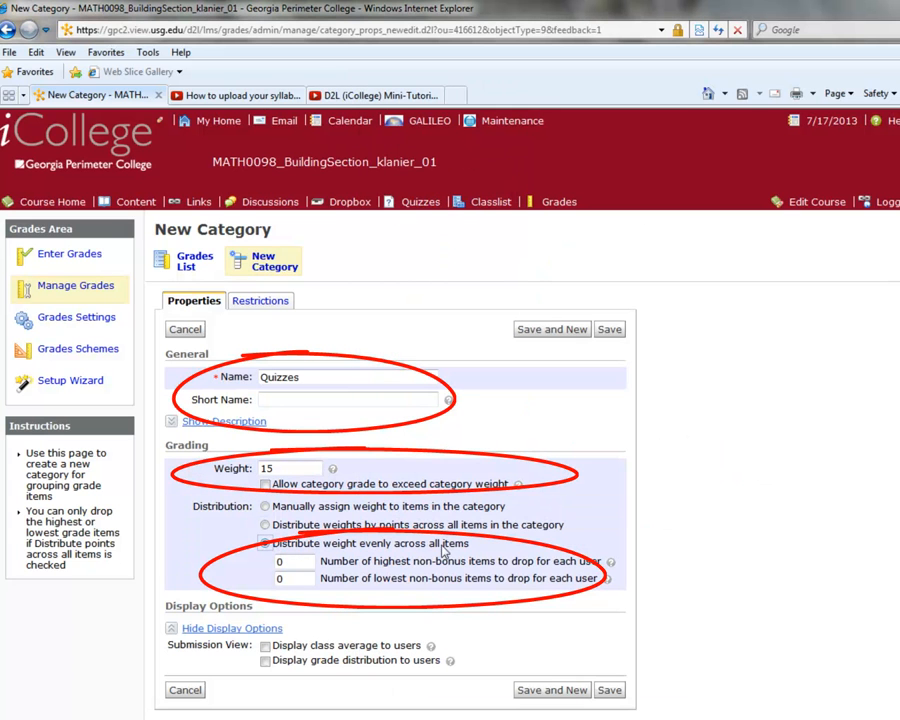
left_click(296, 578)
key("BackSpace")
type("1")
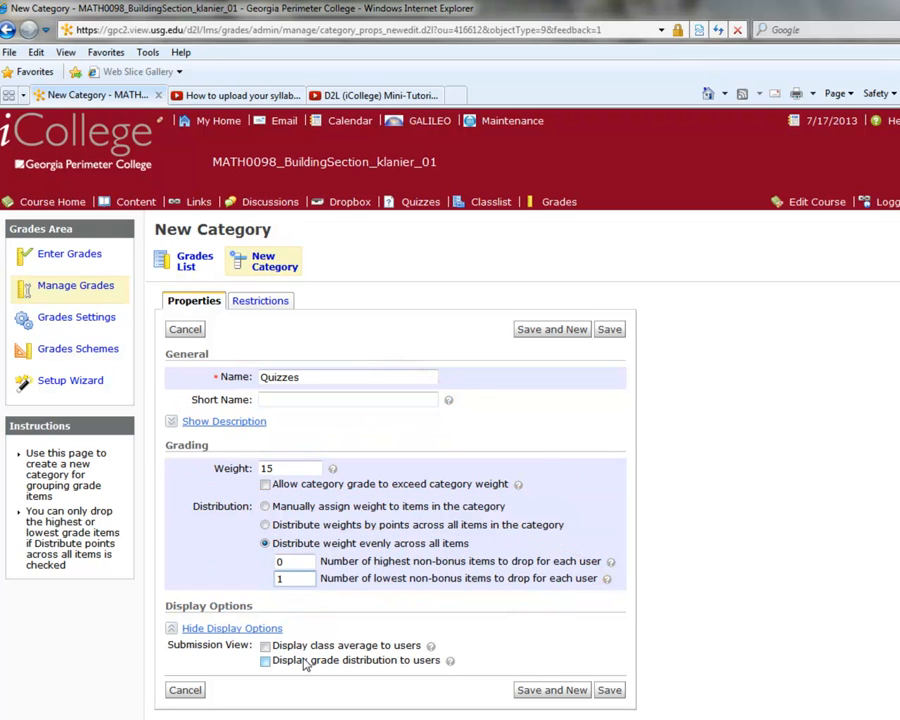
left_click(550, 692)
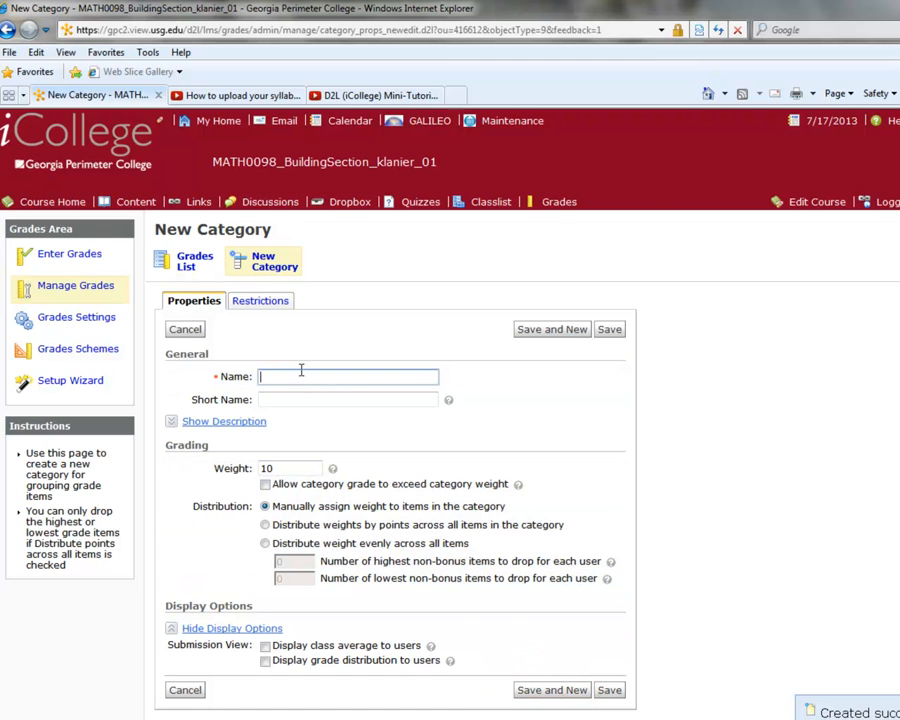
- Create a category named Final Exam with weight 25 distributed evenly across all items, save it, and open the grades list
type("Final Exam")
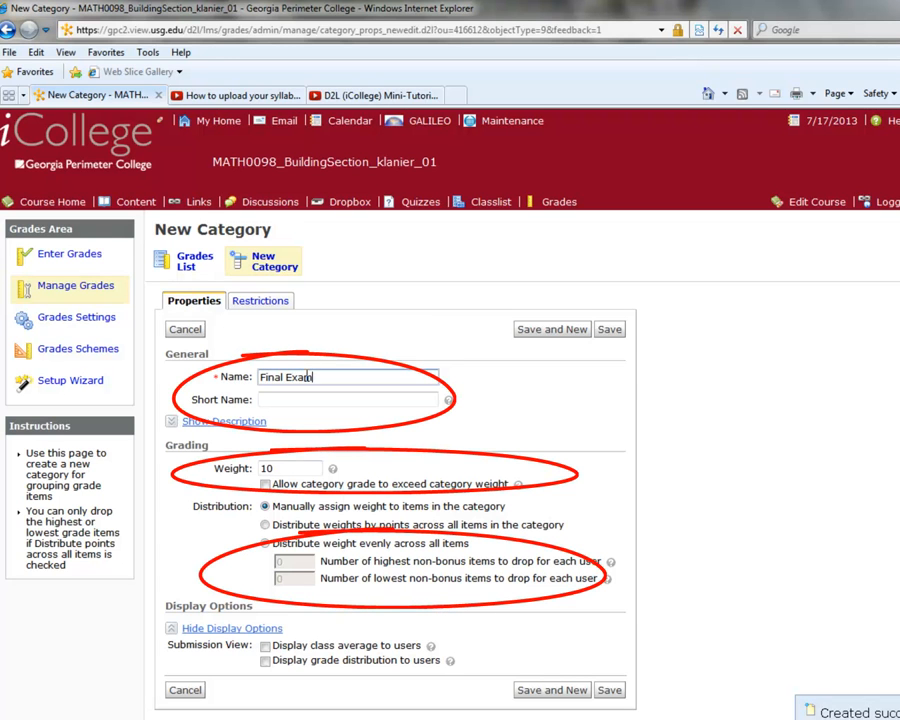
left_click(214, 468)
type("25")
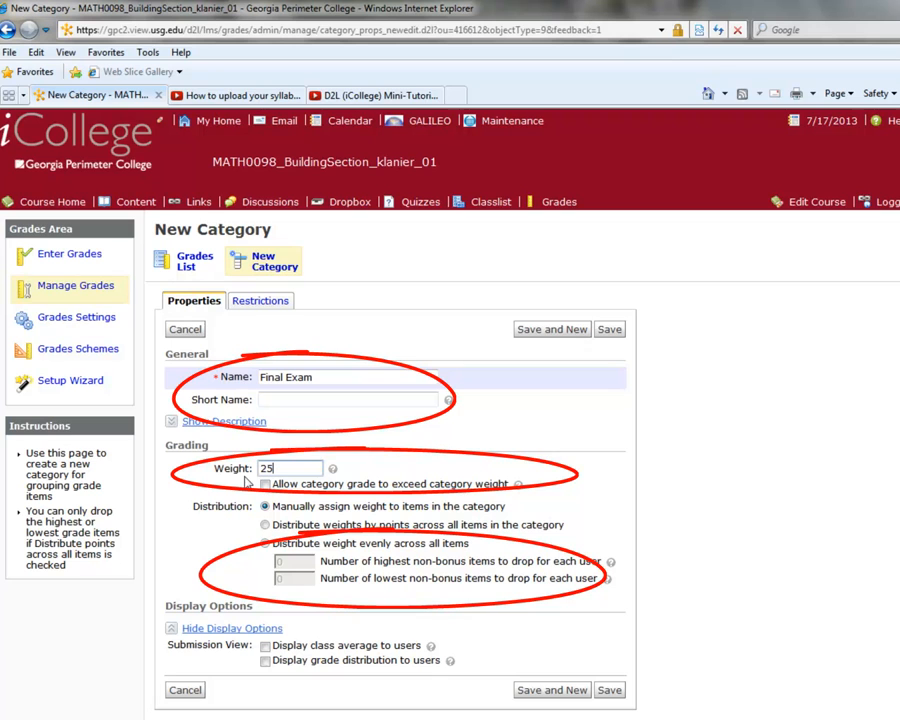
left_click(266, 544)
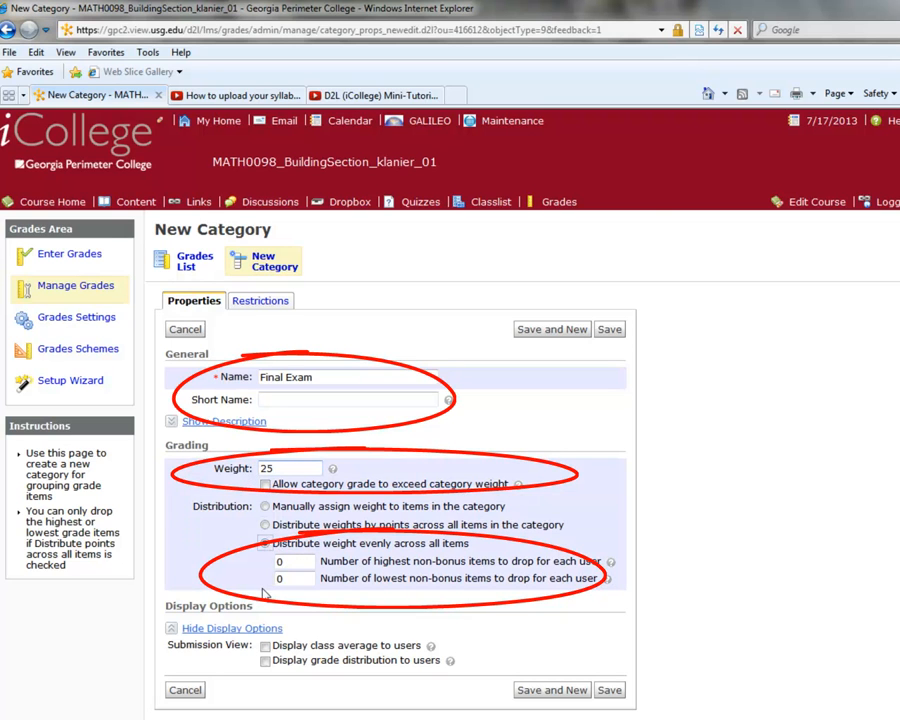
left_click(561, 693)
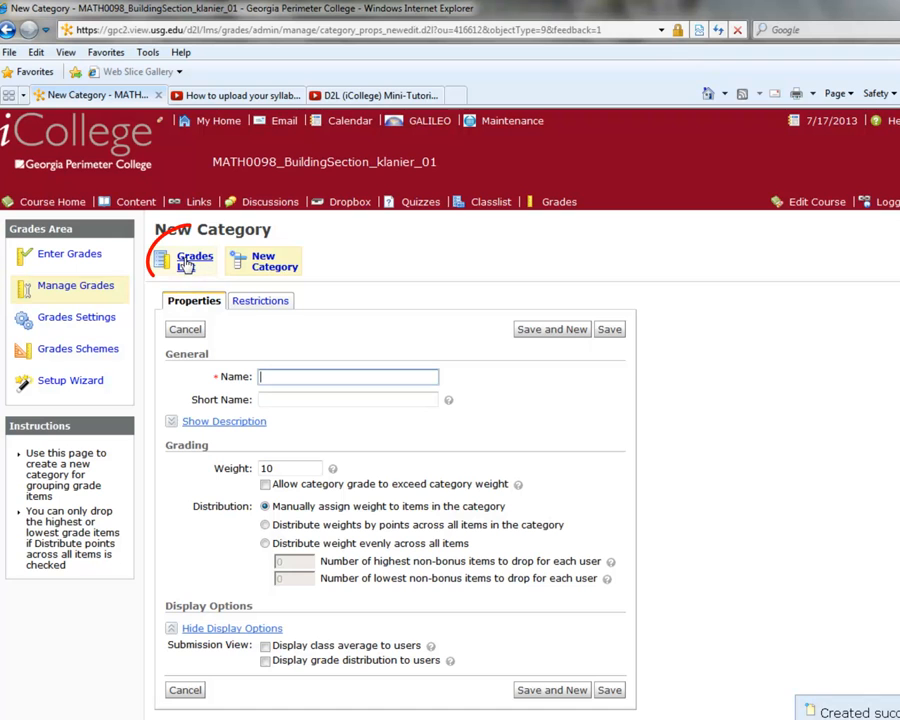
left_click(186, 265)
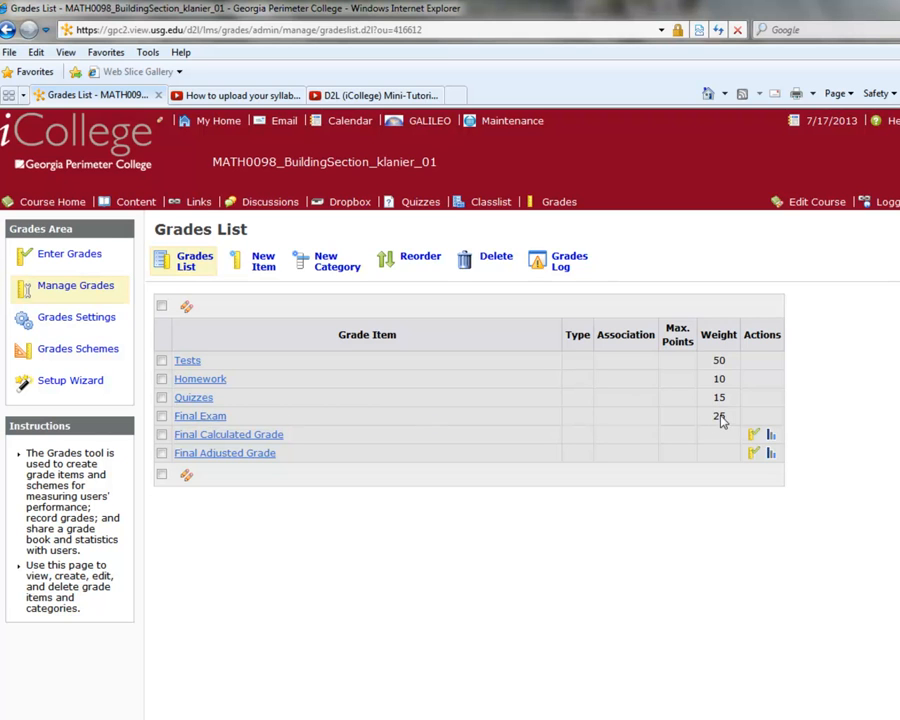
- Review the planned grade items for tests, quizzes, homework and final exam in the Word document, then return to the grades list
left_click(297, 694)
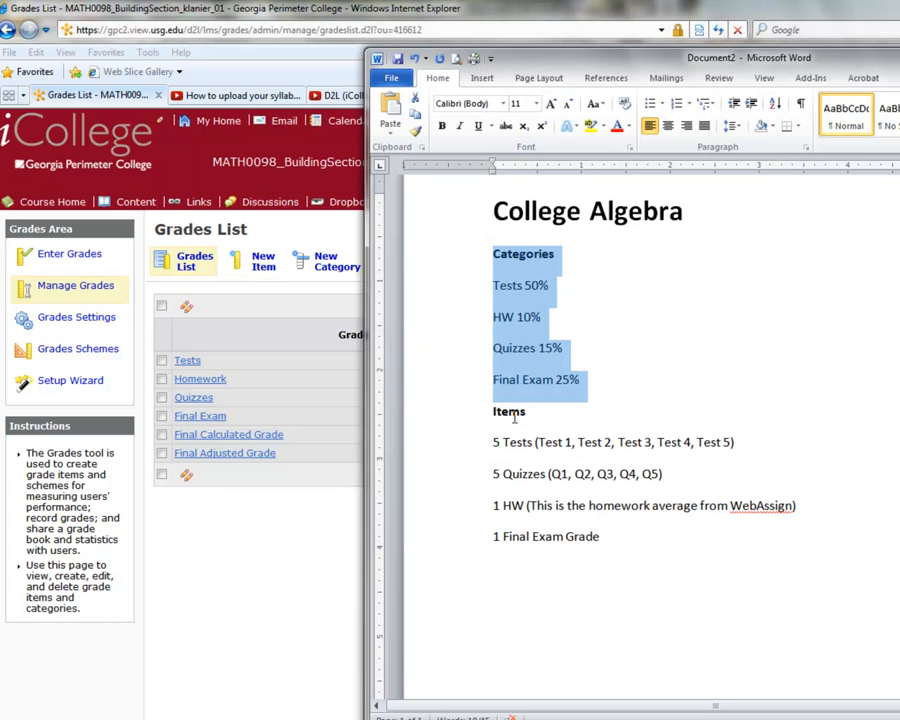
left_click_drag(489, 443, 622, 563)
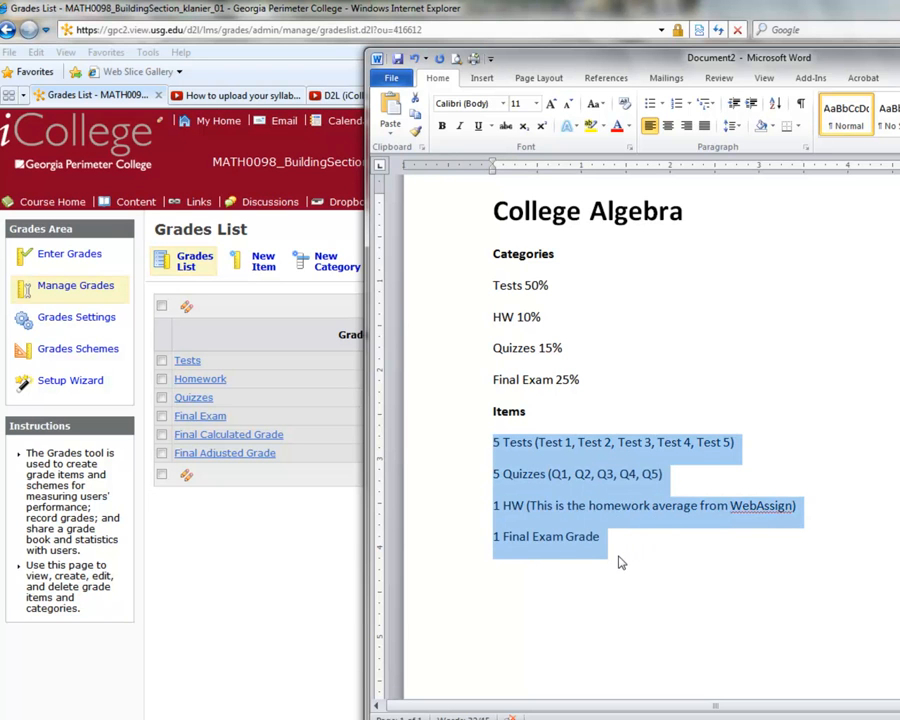
left_click_drag(492, 412, 527, 408)
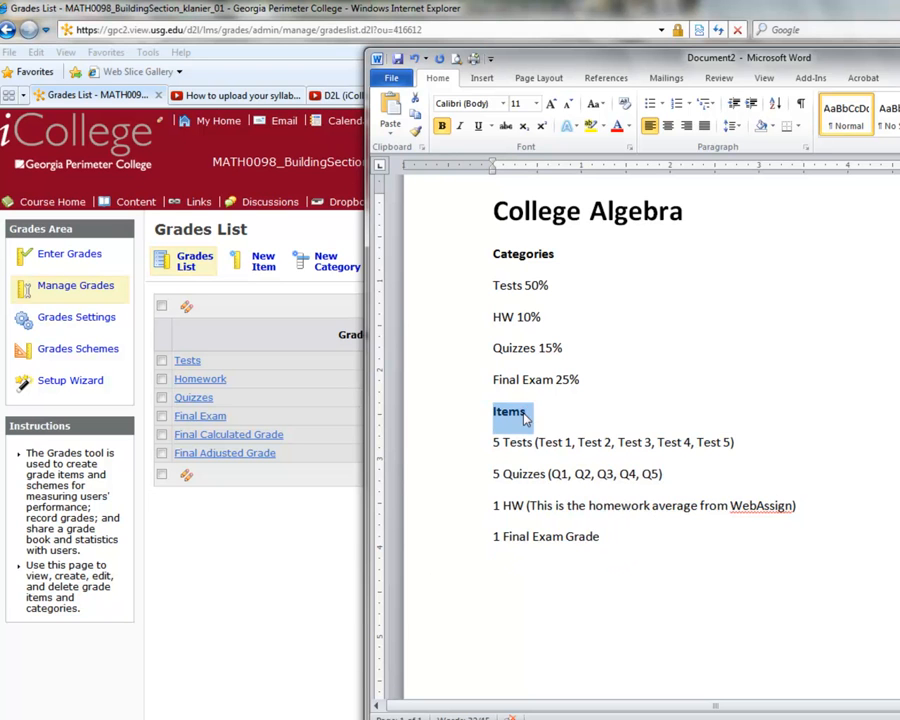
left_click(269, 508)
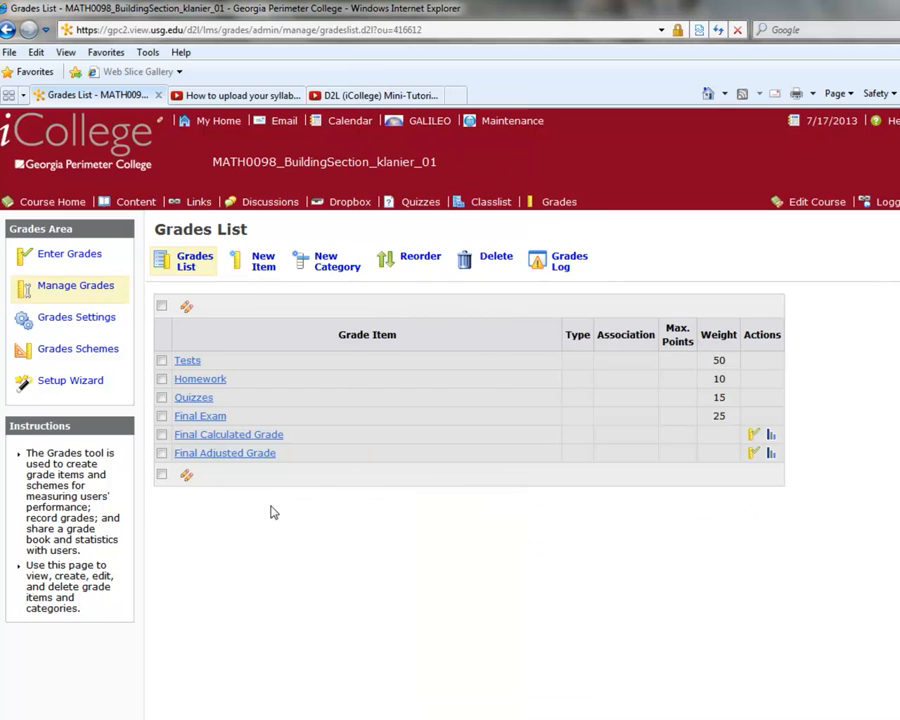
- Create a numeric grade item named Test 1, short name T1, in the Tests category with 100 maximum points
left_click(263, 262)
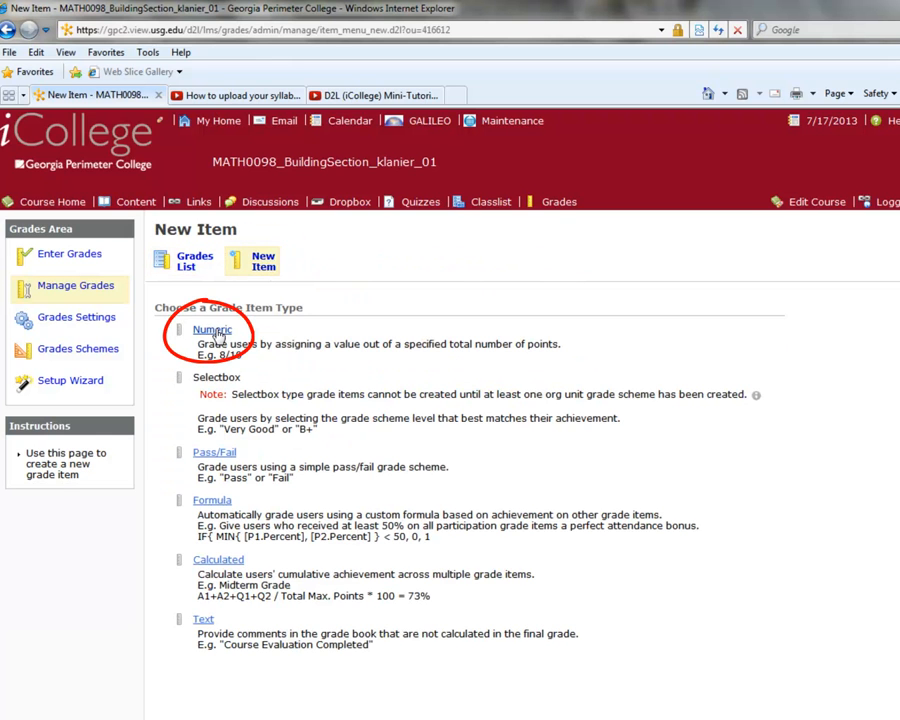
left_click(215, 332)
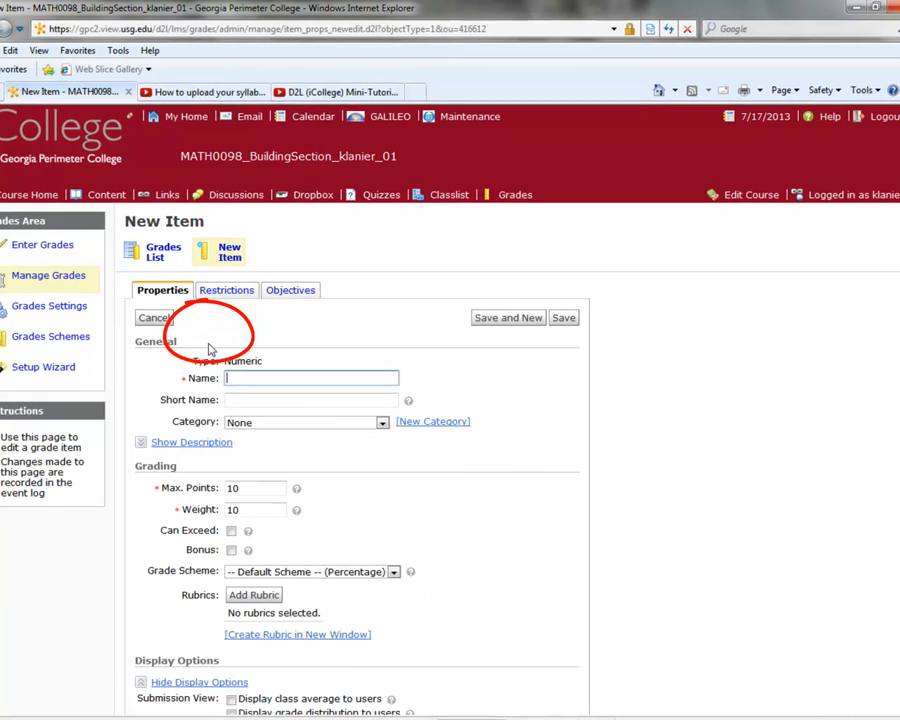
type("T")
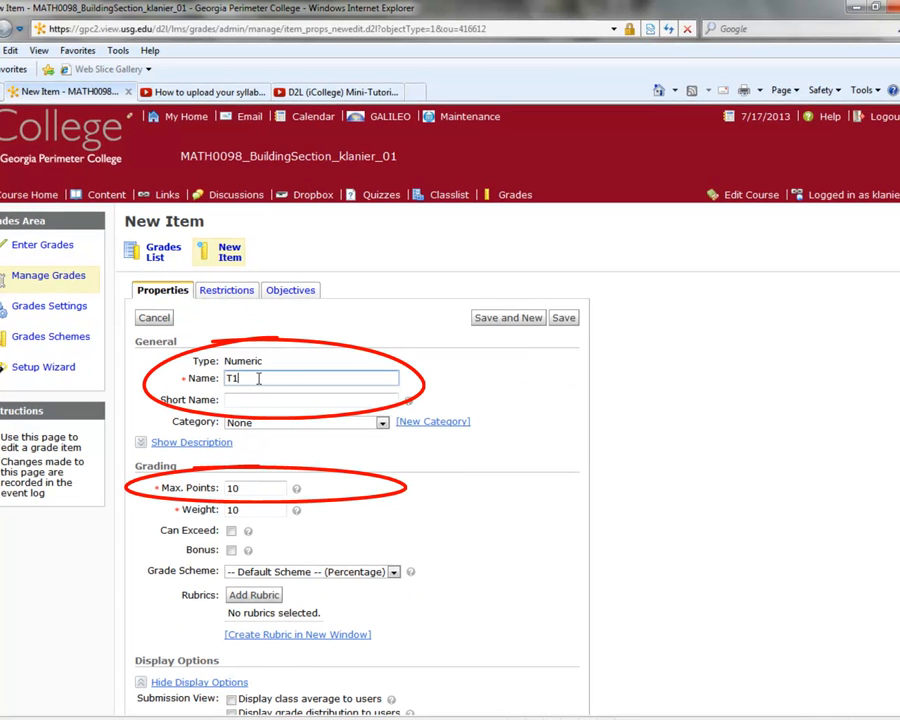
type("est")
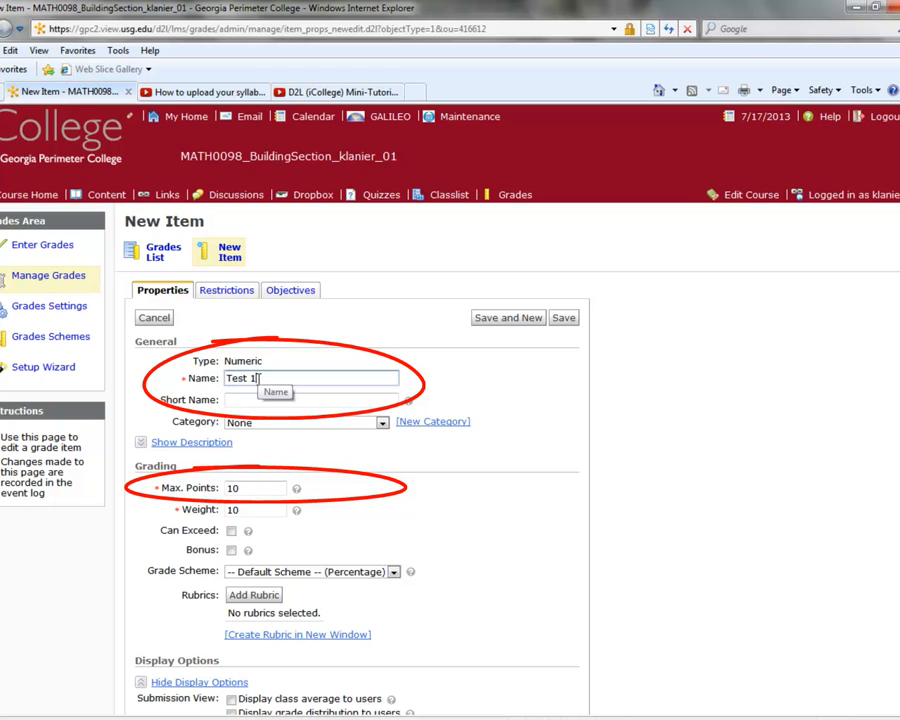
left_click(248, 398)
type("T1")
left_click(382, 422)
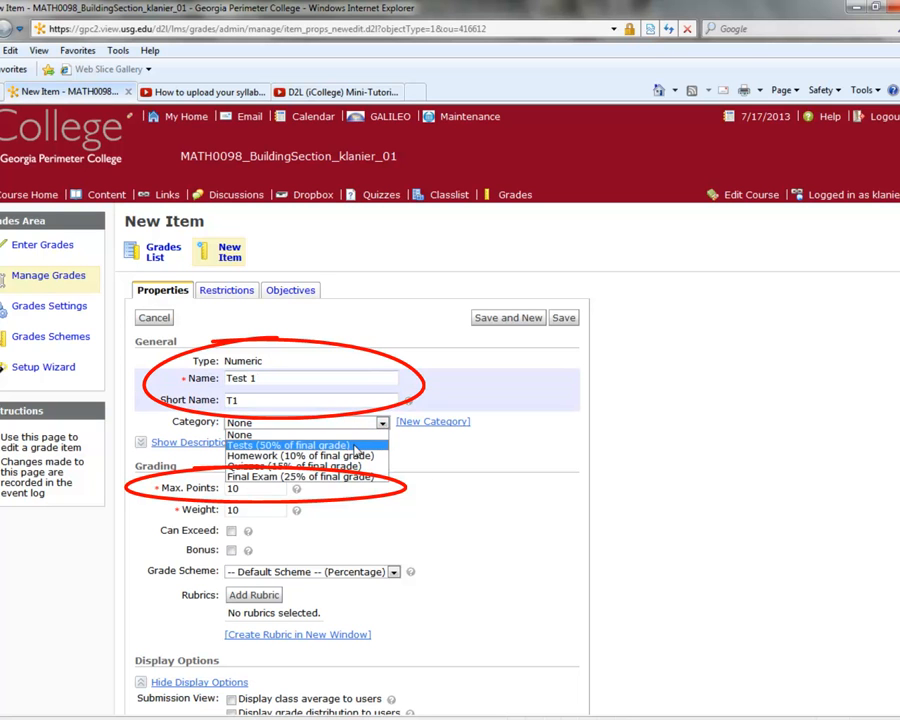
left_click(354, 446)
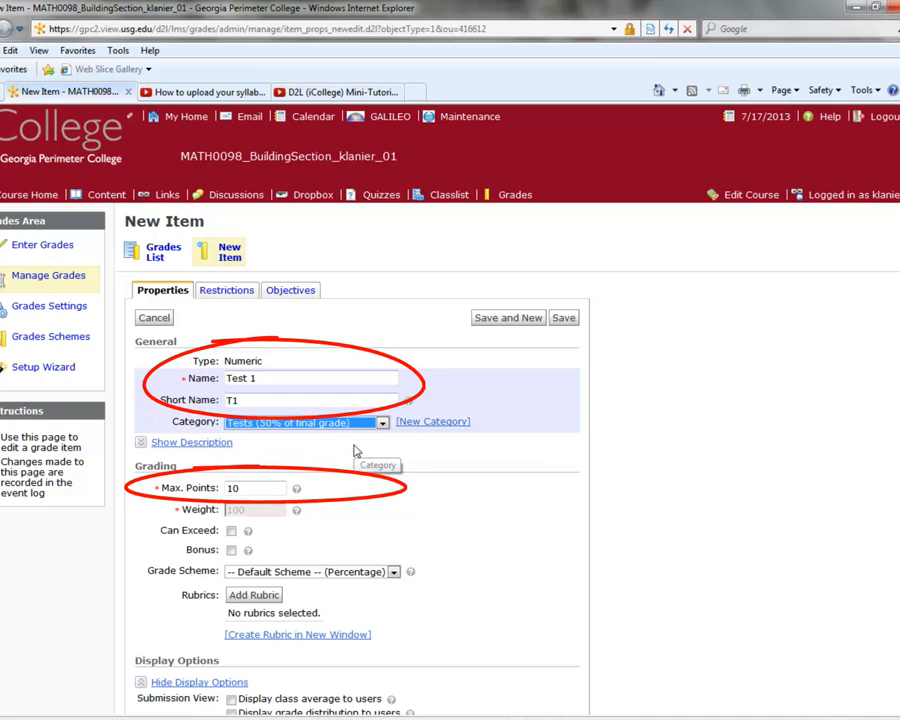
left_click(245, 488)
type("0")
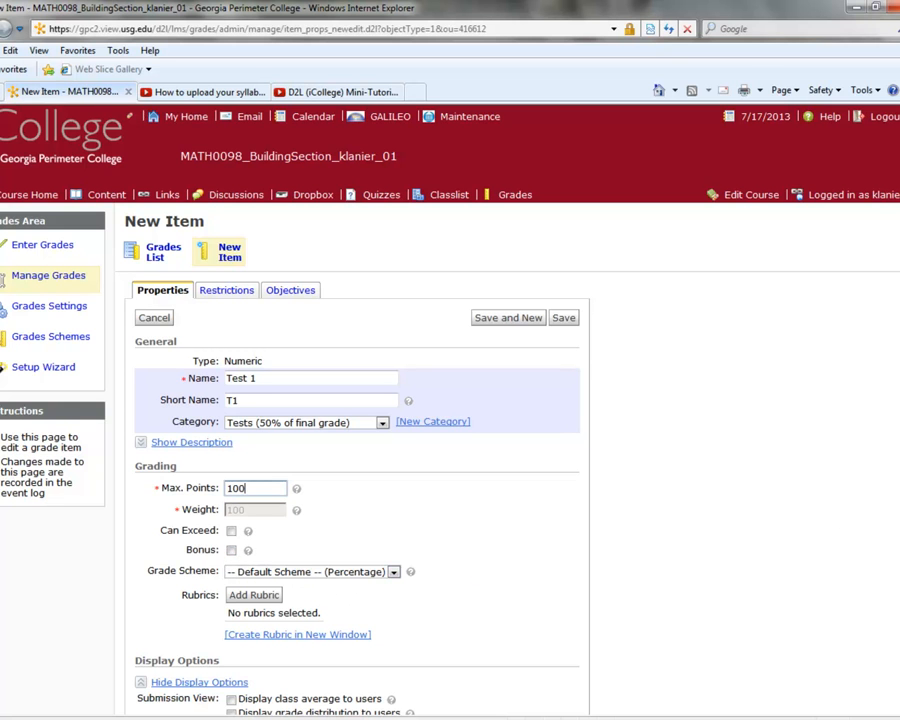
scroll(450, 410, "down", 2)
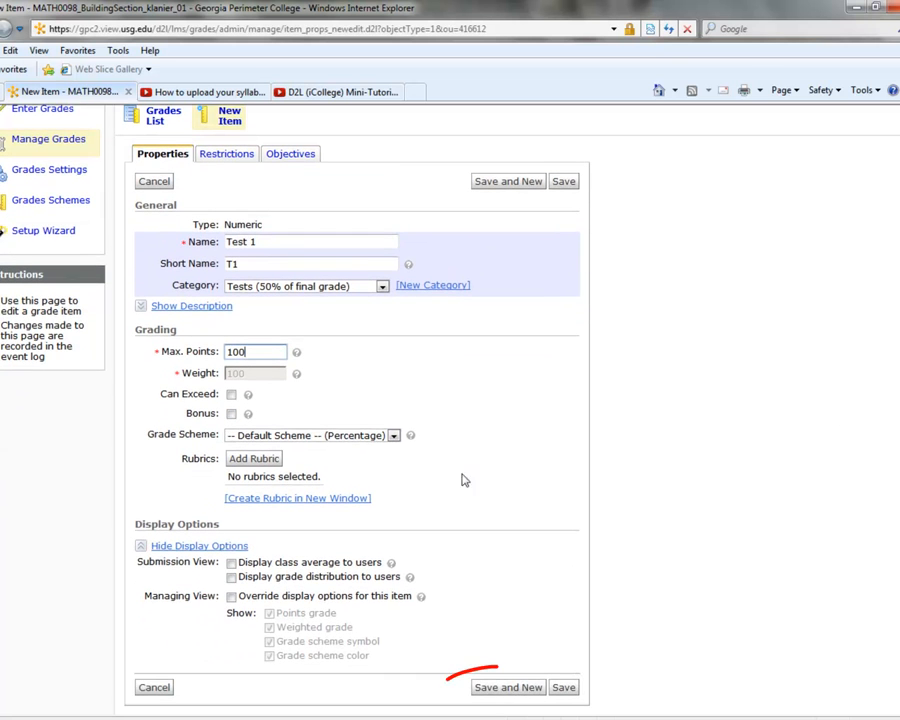
left_click(513, 690)
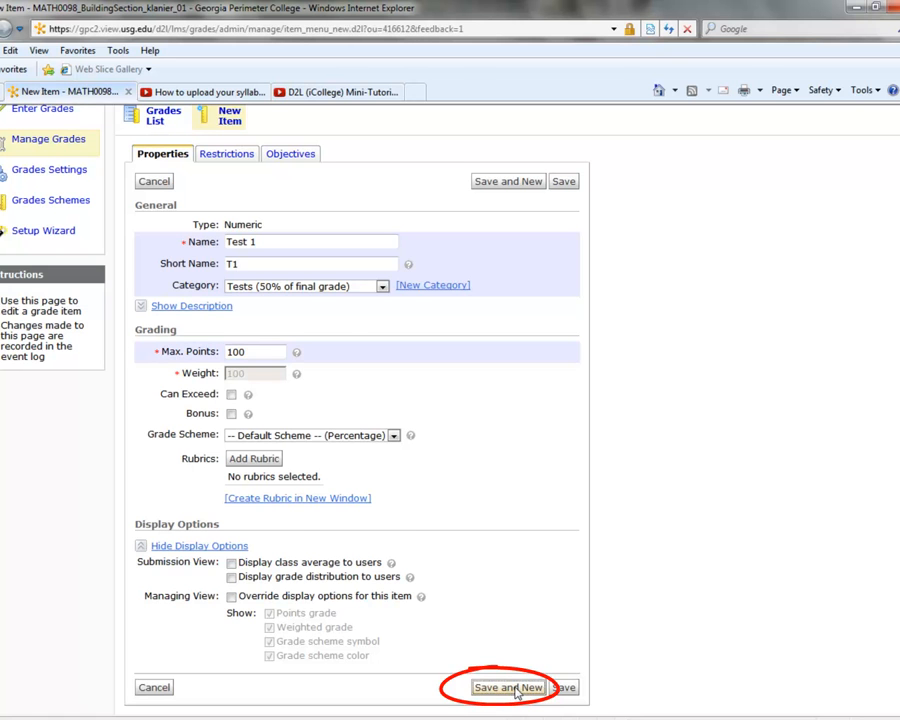
- Create a numeric grade item named Test 2, short name T2, in the Tests category with 100 maximum points, and start another numeric item
left_click(178, 318)
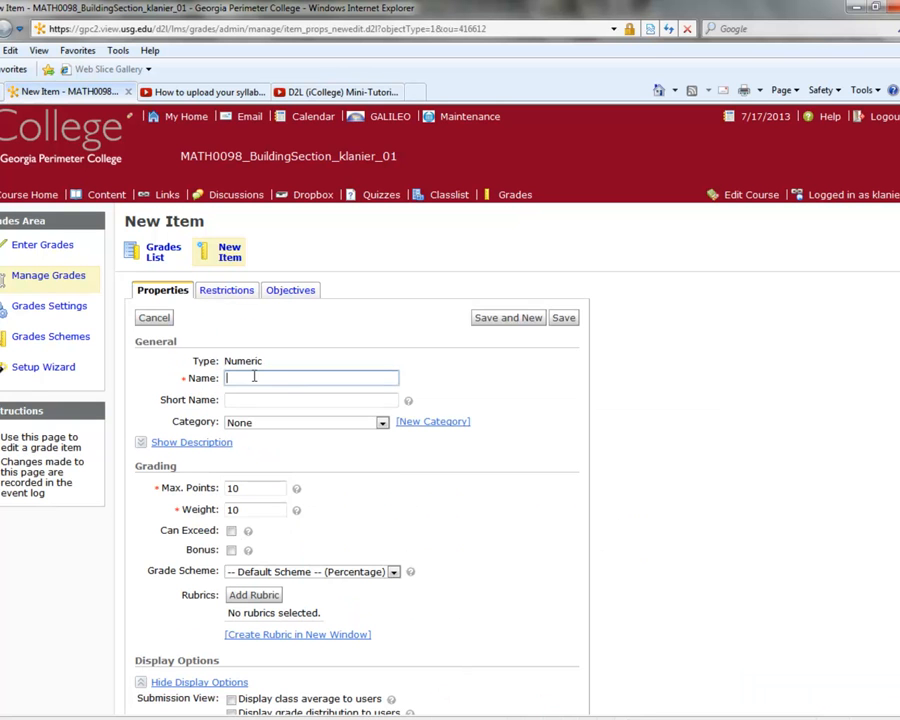
type("Test 2")
key("Tab")
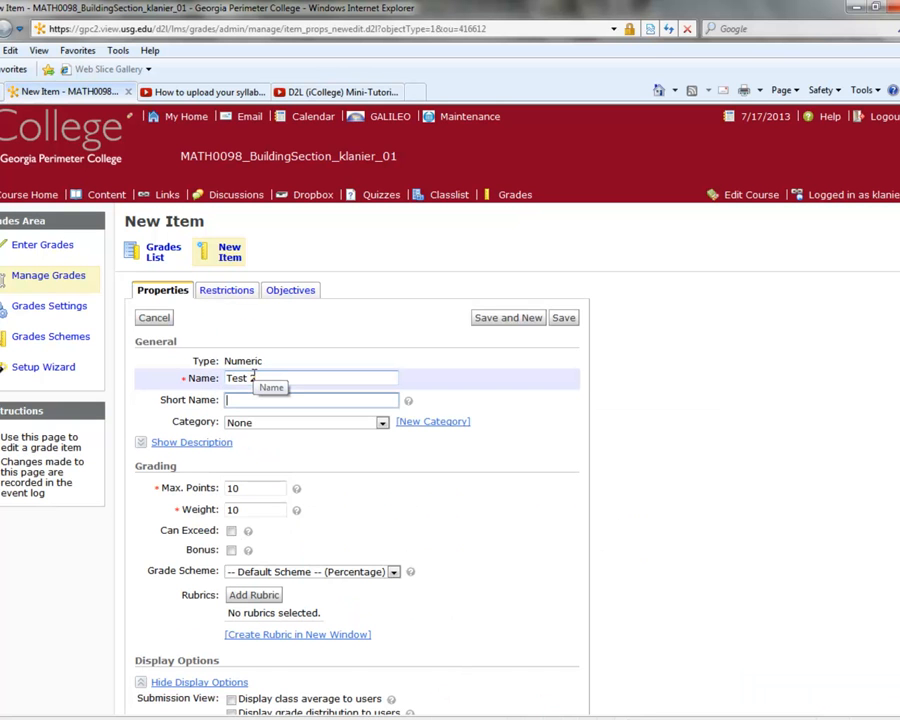
left_click(283, 423)
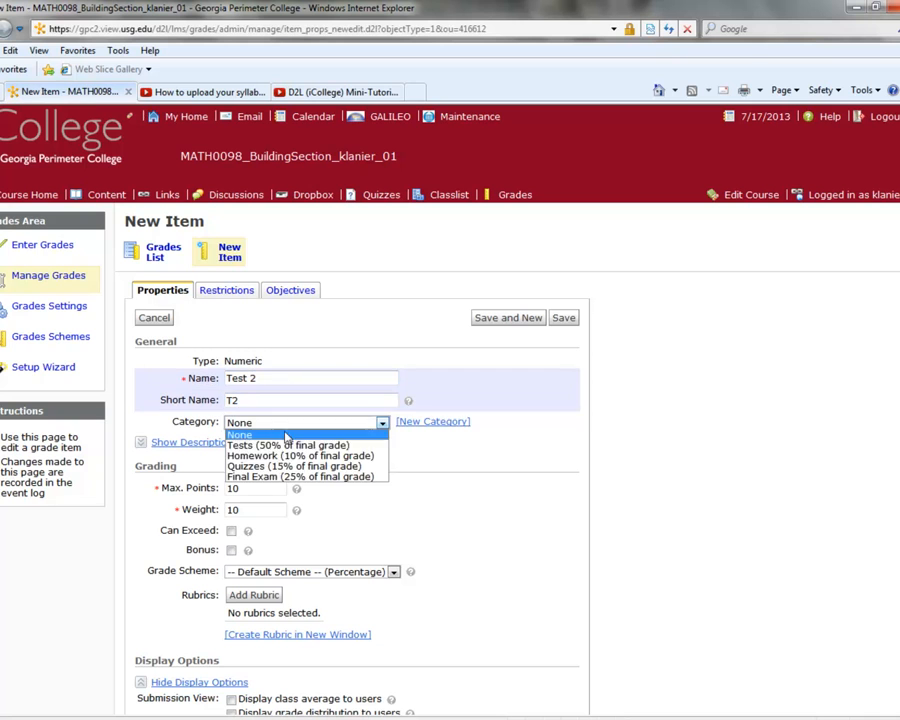
left_click(285, 441)
left_click(274, 486)
type("0")
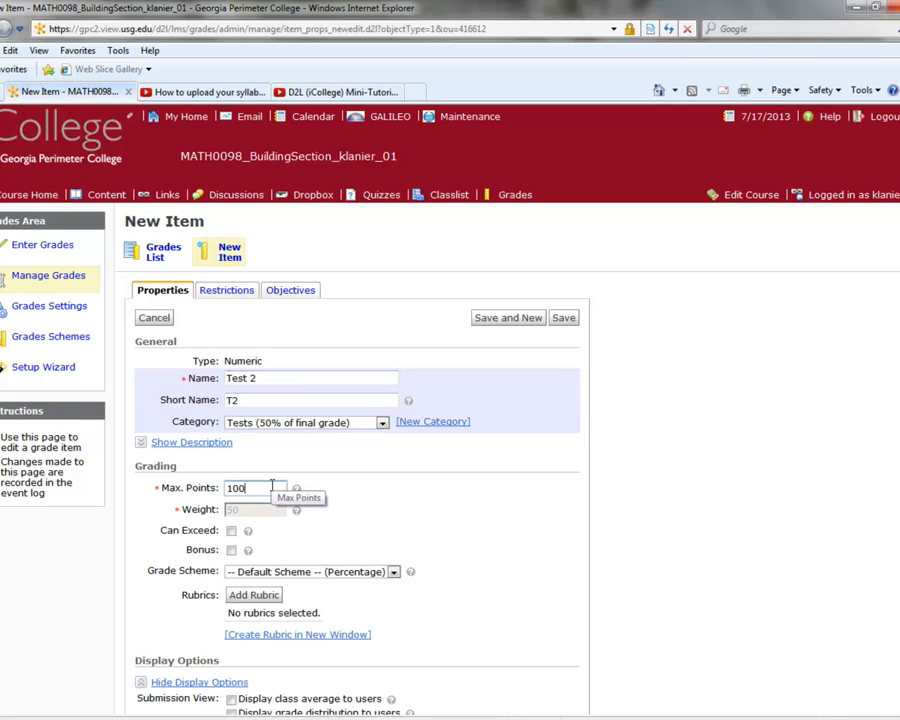
scroll(488, 659, "down", 3)
left_click(499, 689)
left_click(181, 318)
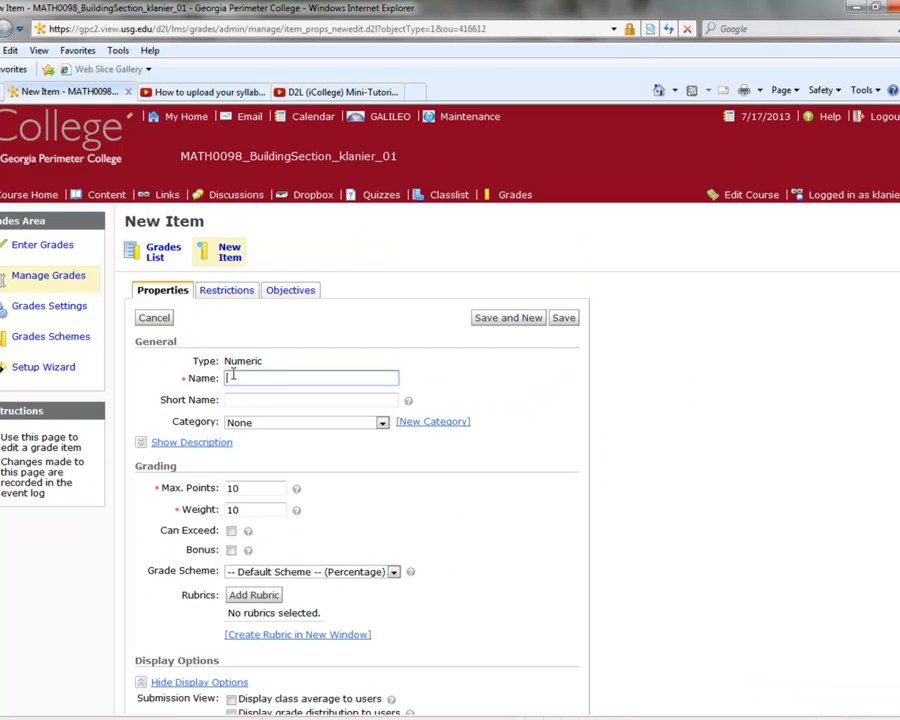
- Fill in the numeric grade item as Test 3, short name T3, in the Tests category with 100 maximum points, and save it
type("Test 2")
key("Tab")
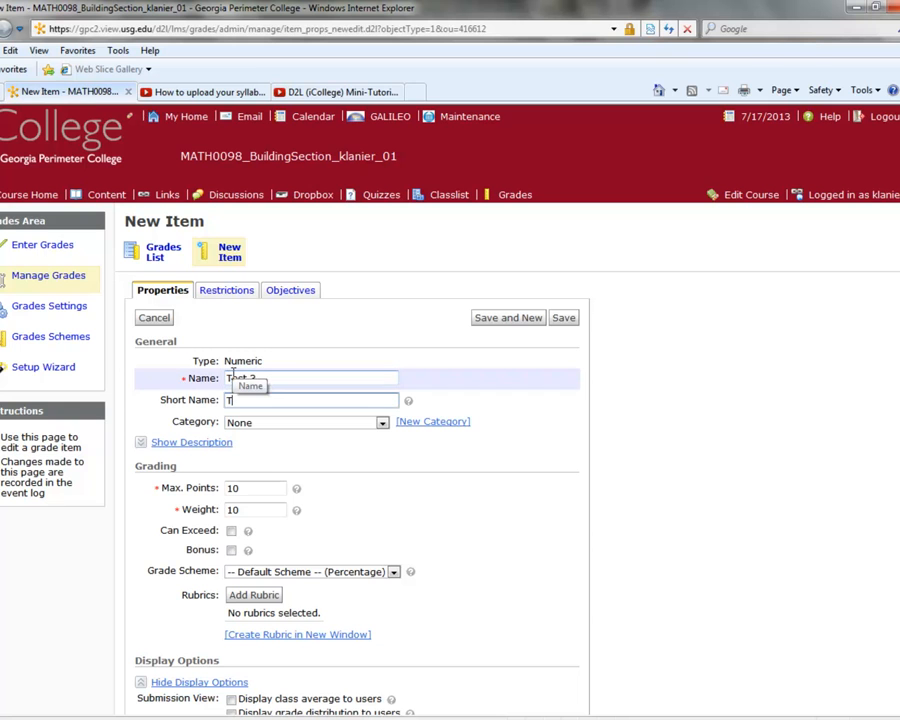
left_click(271, 422)
left_click(281, 443)
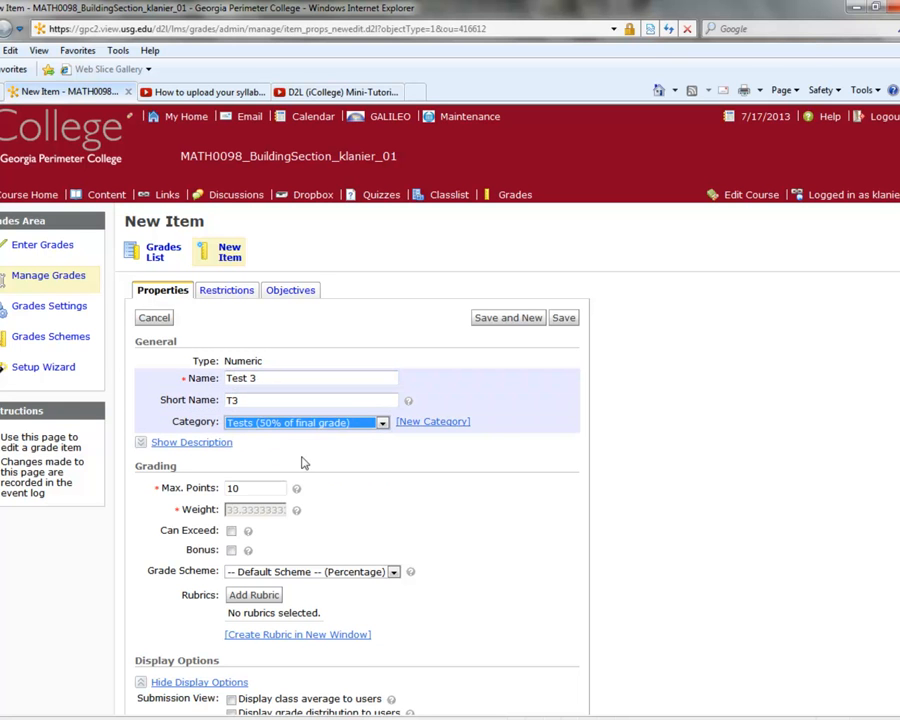
scroll(256, 385, "down", 2)
left_click(256, 385)
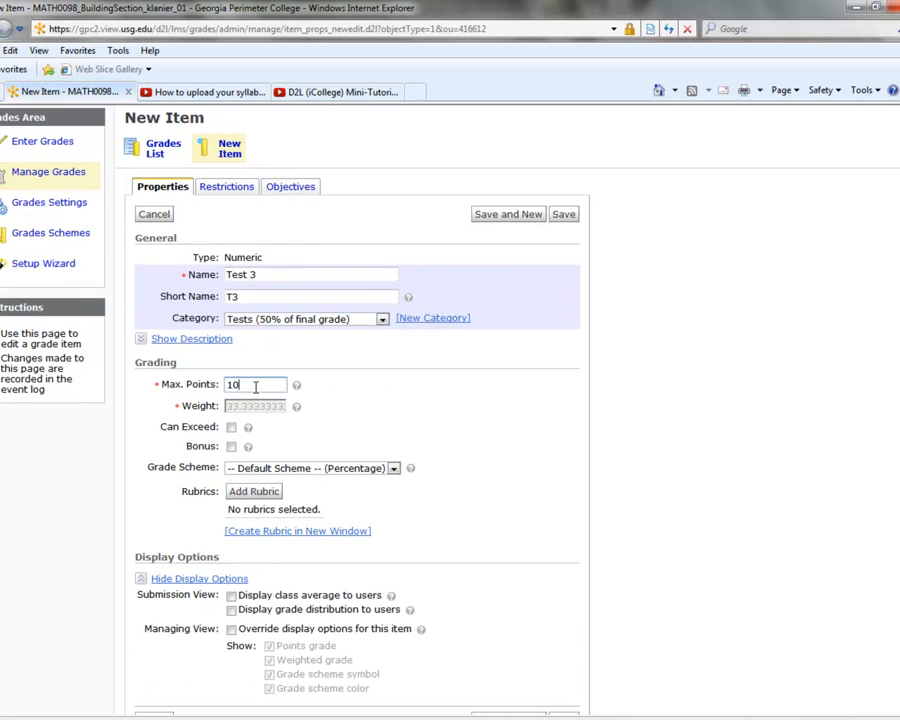
type("0")
left_click(263, 408)
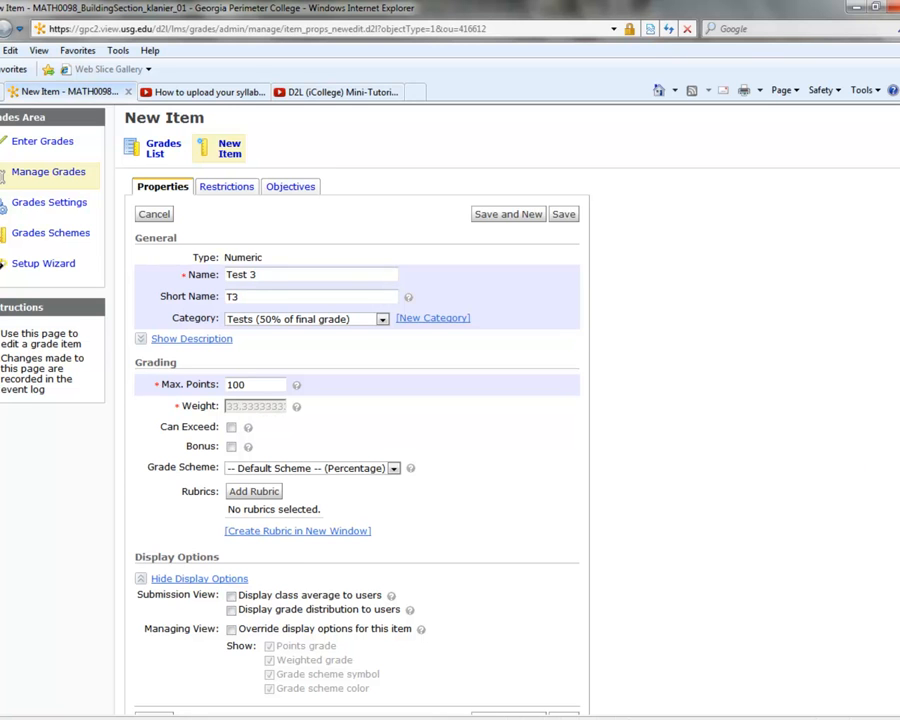
scroll(241, 408, "down", 1)
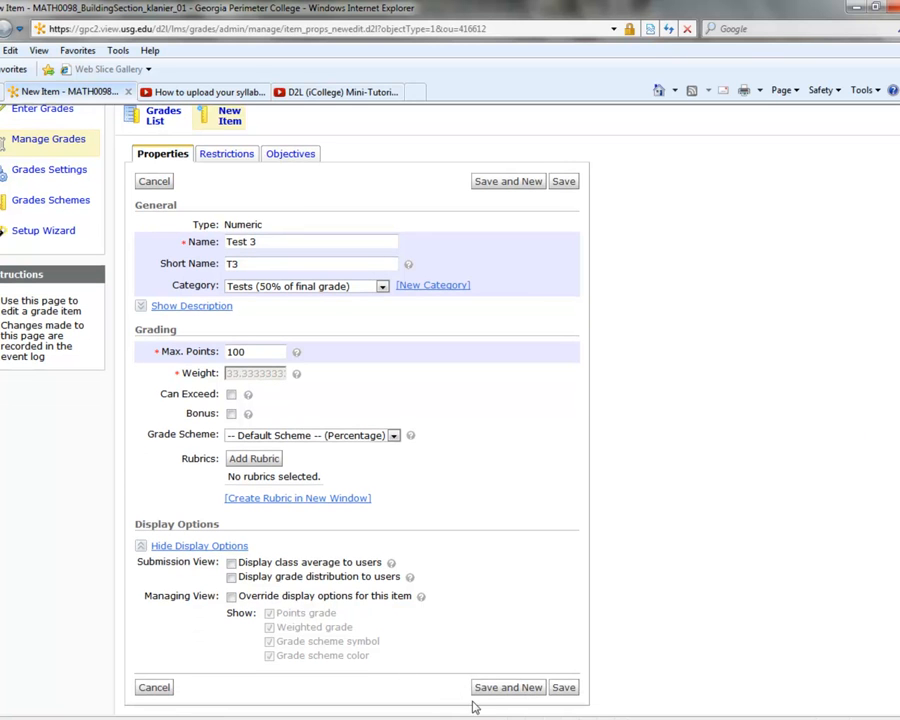
left_click(508, 688)
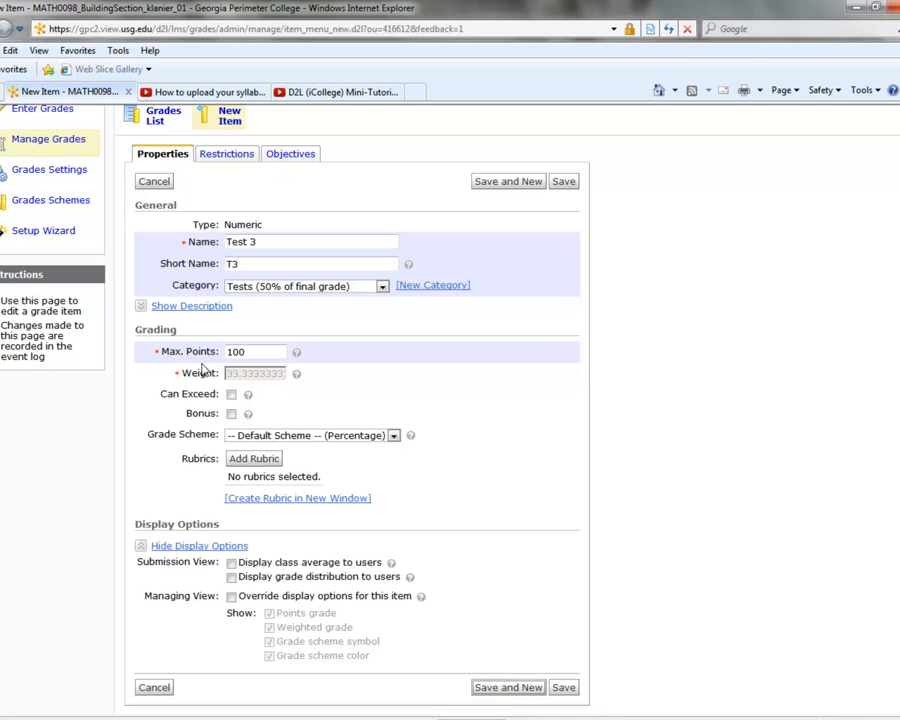
- Create a numeric grade item named Test 4, short name T4, in the Tests category with 100 maximum points
left_click(180, 318)
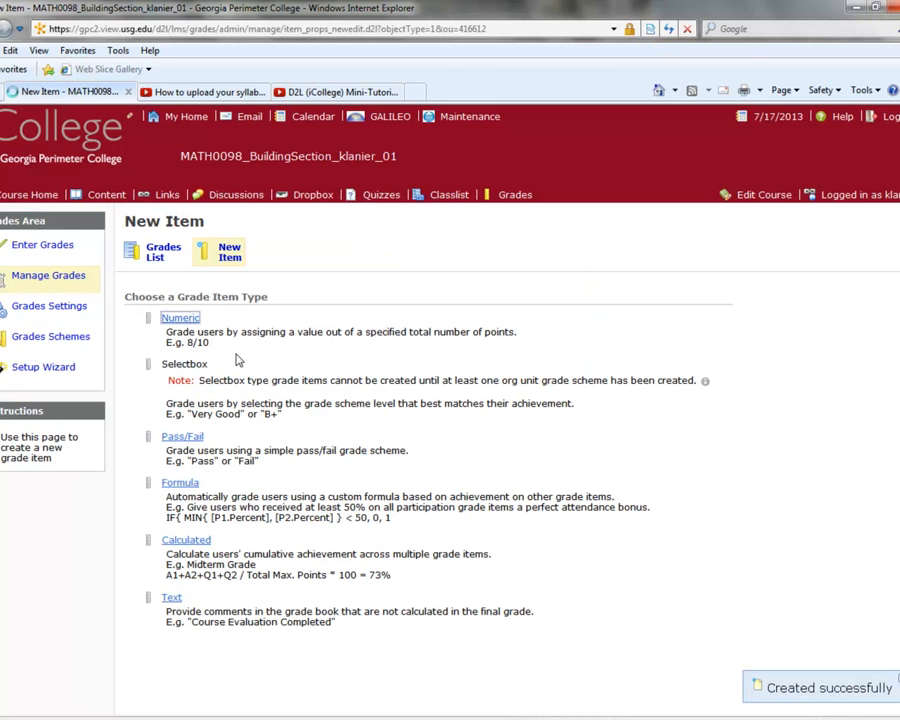
type("Test 4")
key("Tab")
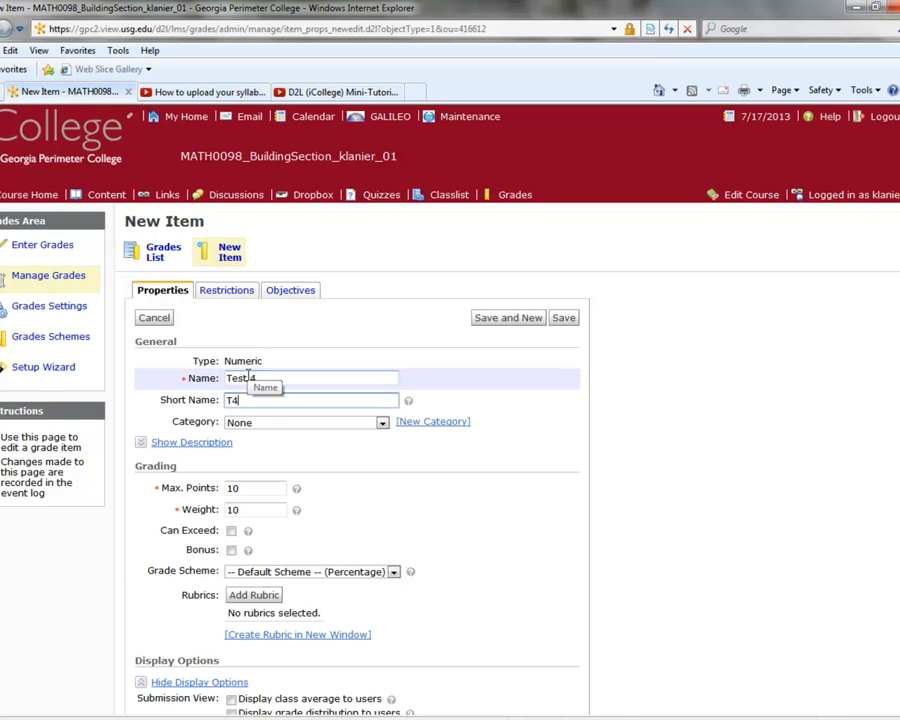
left_click(263, 422)
left_click(262, 443)
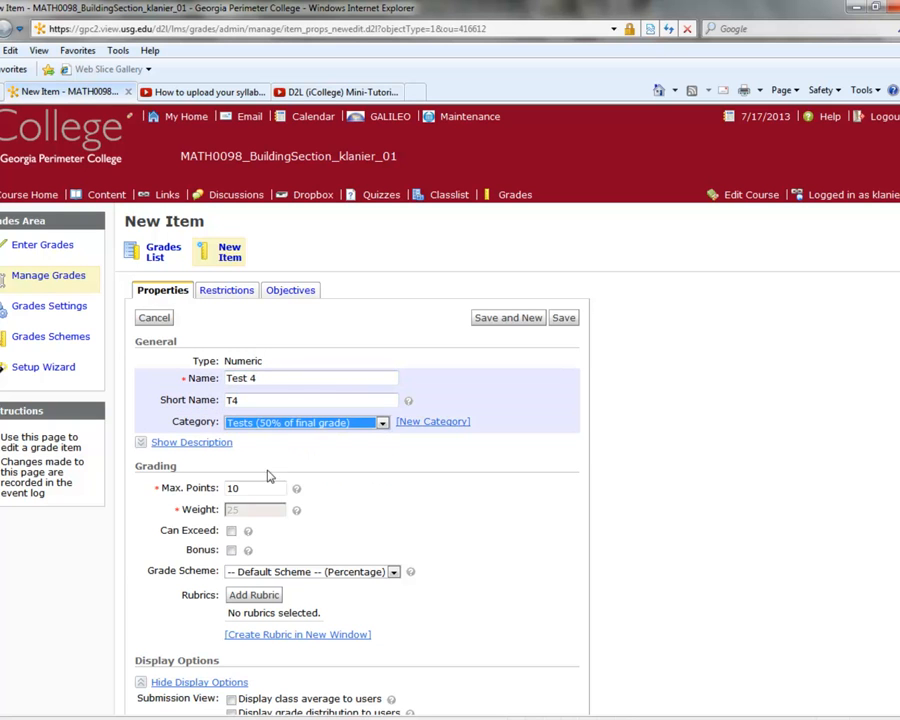
left_click(250, 488)
type("0")
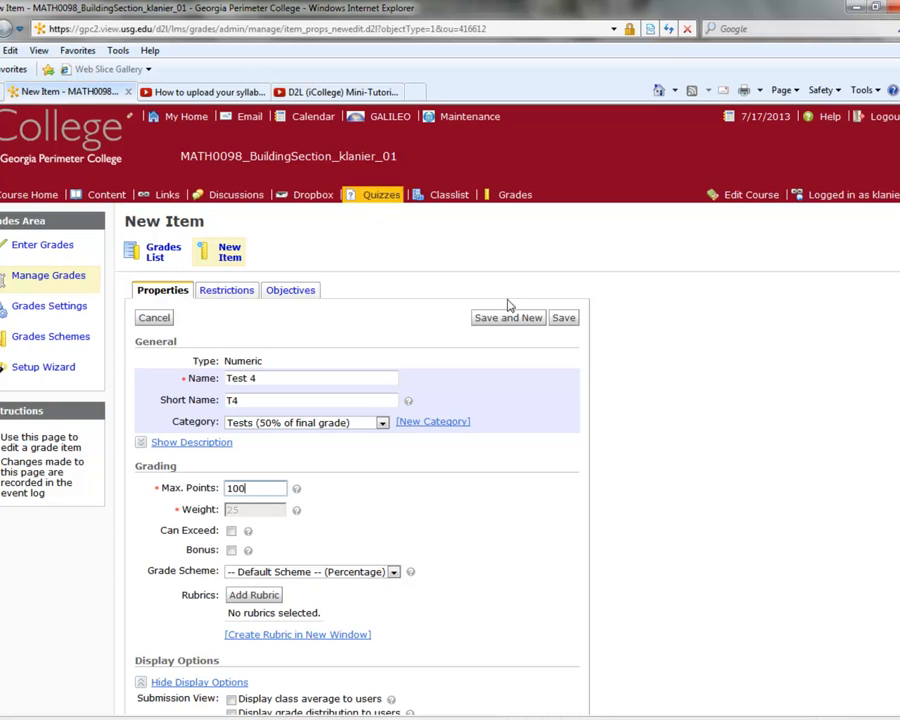
scroll(683, 643, "down", 3)
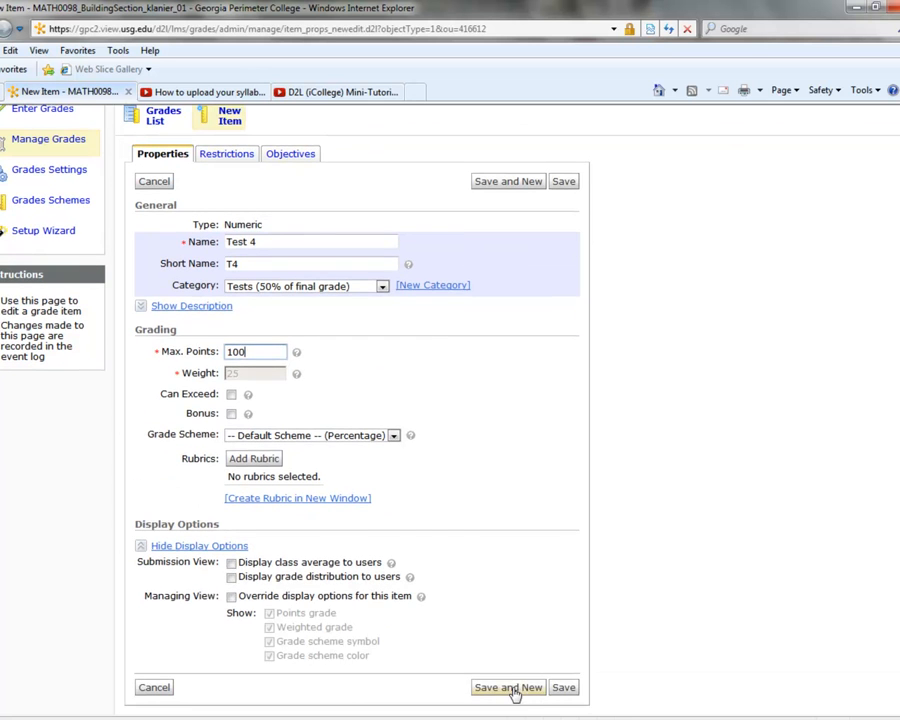
- Create a numeric grade item named Test 5, short name T5, in the Tests category with 100 maximum points
left_click(176, 319)
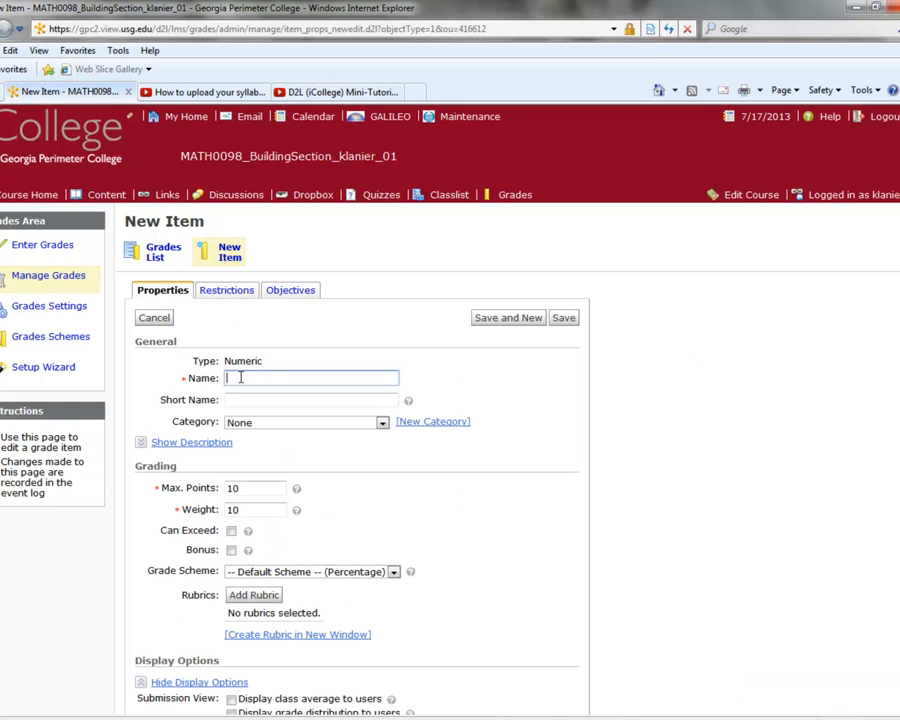
key("Tab")
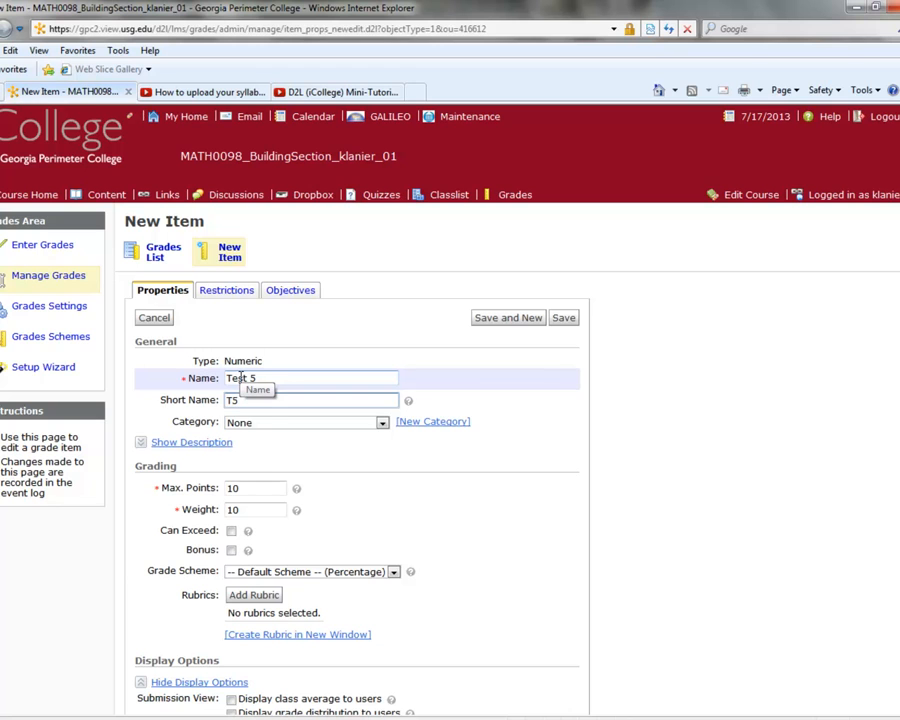
left_click(262, 424)
left_click(272, 442)
left_click(260, 490)
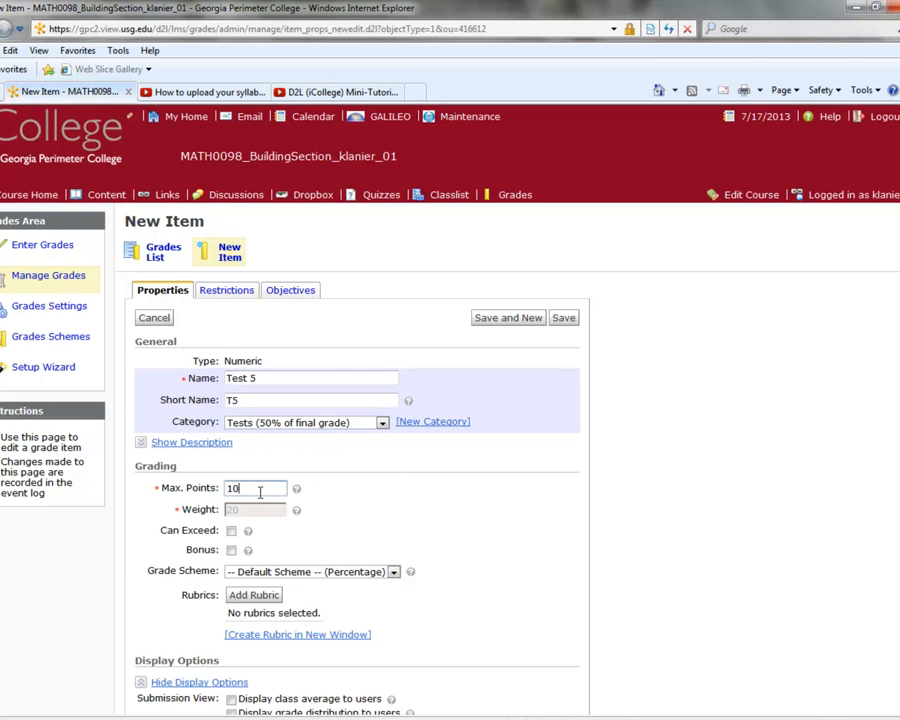
type("100")
scroll(241, 510, "down", 1)
scroll(450, 400, "down", 3)
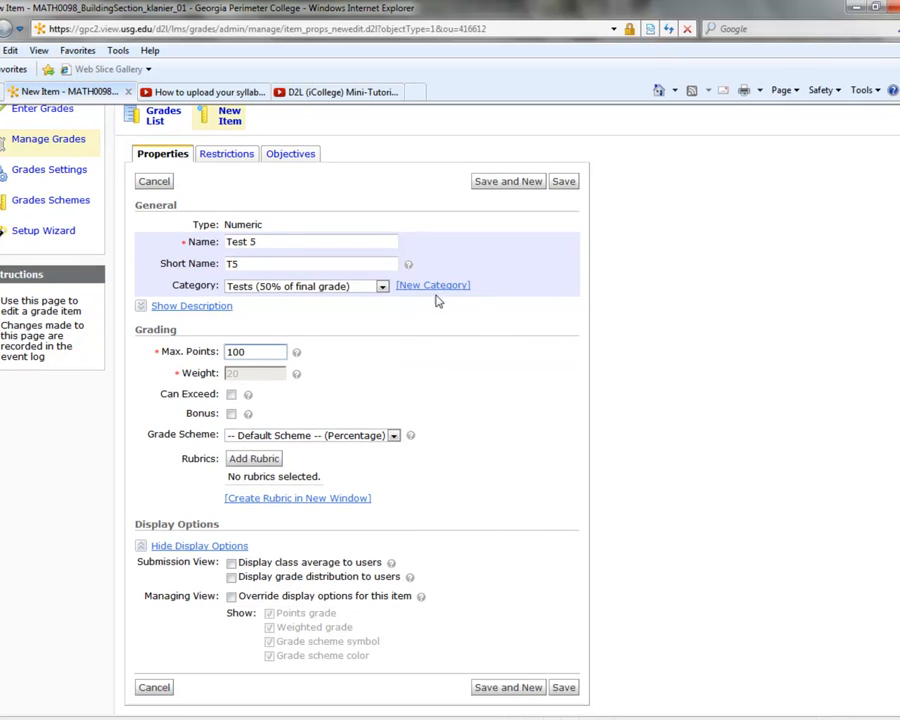
left_click(520, 688)
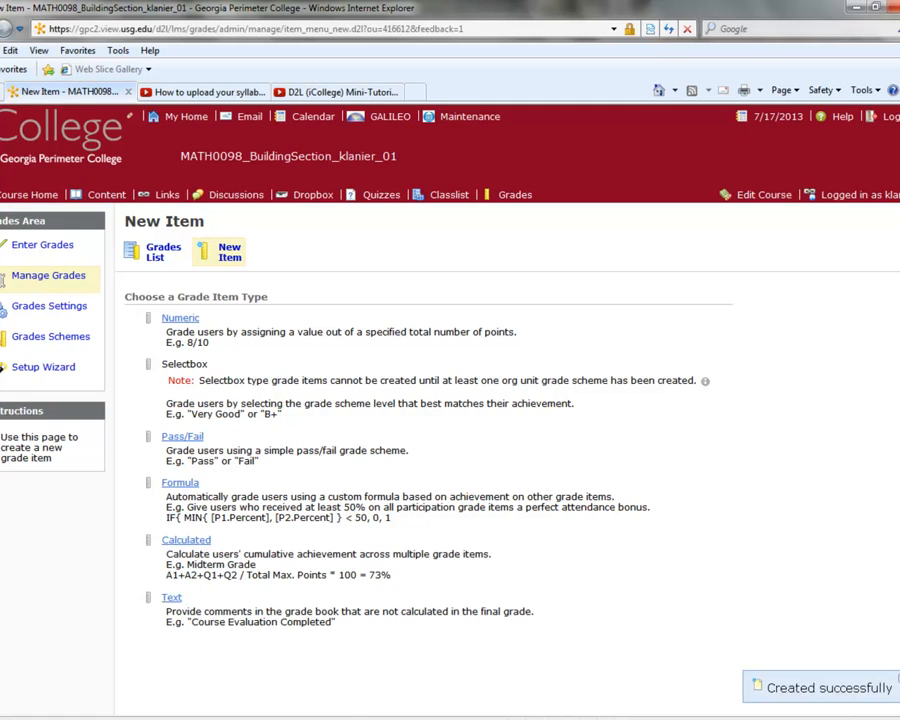
- Review the planned tests and quizzes in the Word document, then return to the grade item types in the browser
left_click(176, 719)
left_click_drag(448, 424, 690, 432)
left_click(455, 459)
left_click_drag(453, 459, 614, 462)
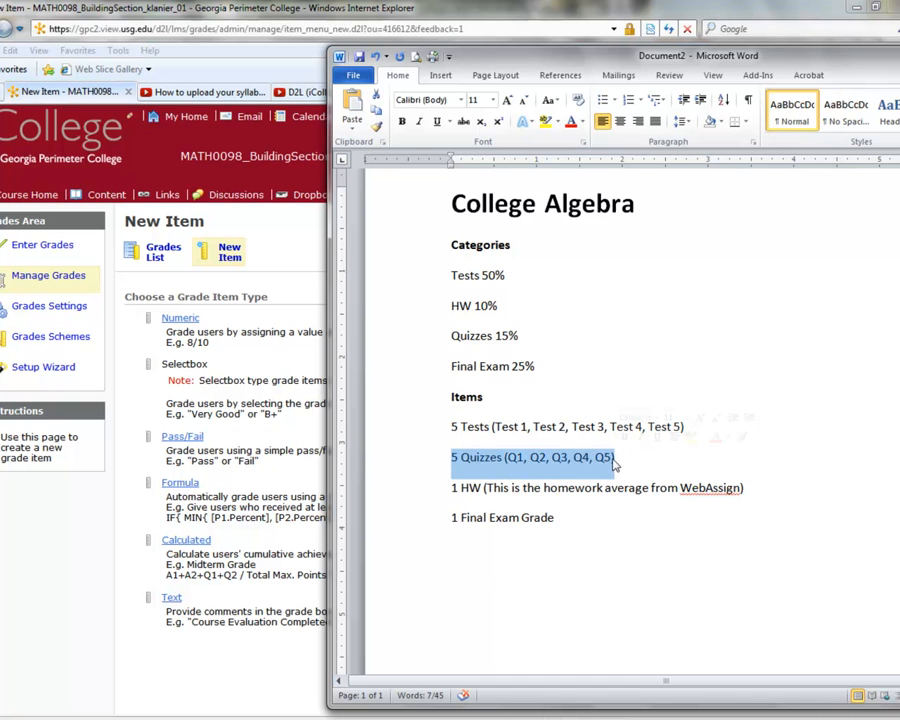
left_click(90, 522)
- Create a numeric grade item named Quiz 1, short name Q1, in the Quizzes category with 100 maximum points
left_click(181, 318)
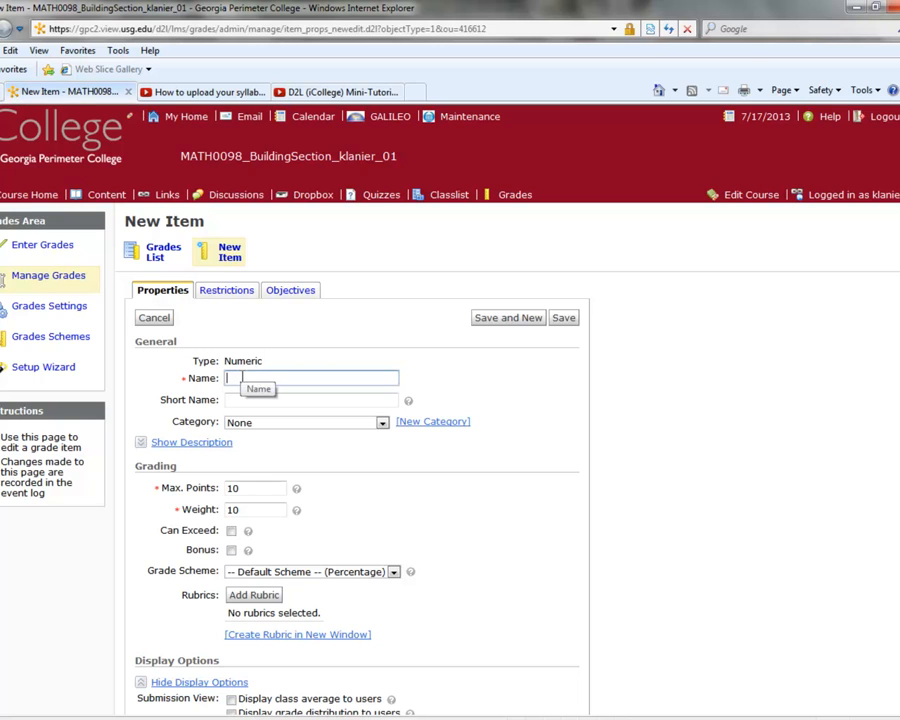
key("Tab")
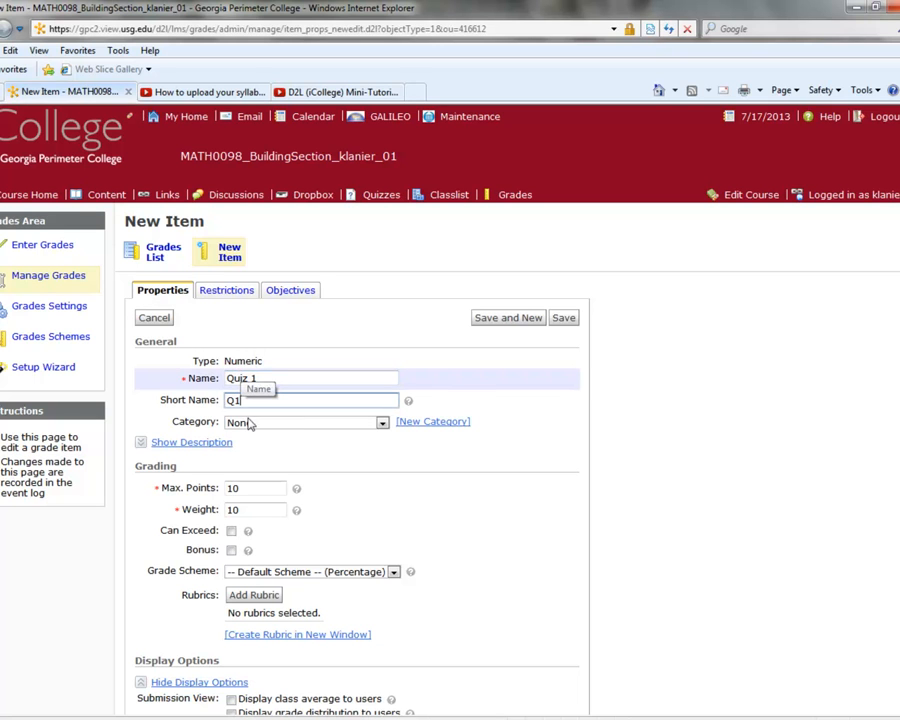
left_click(295, 422)
left_click(269, 467)
left_click(263, 487)
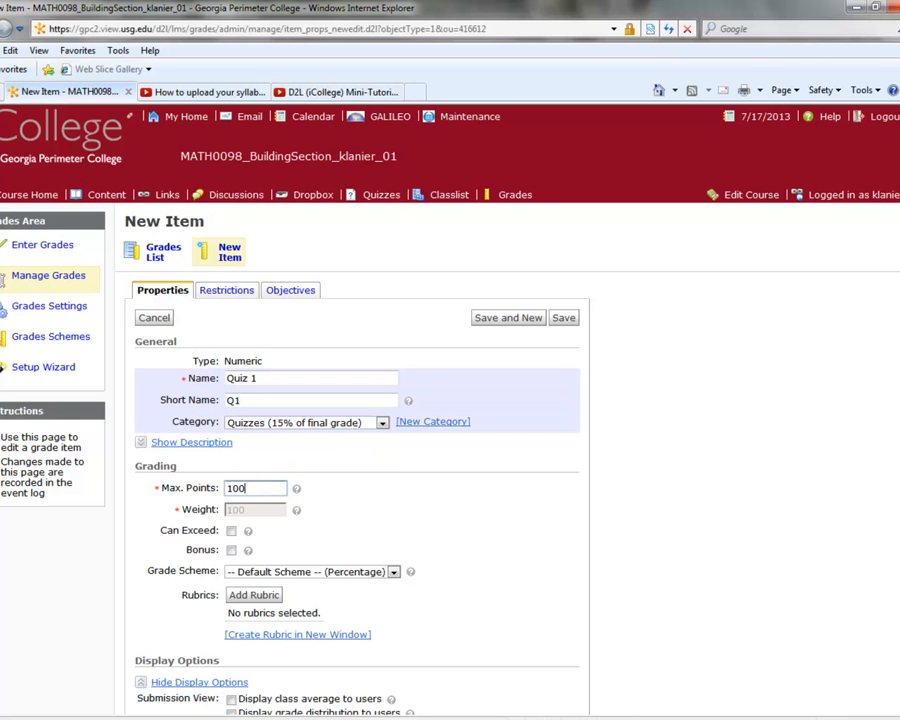
scroll(450, 400, "down", 3)
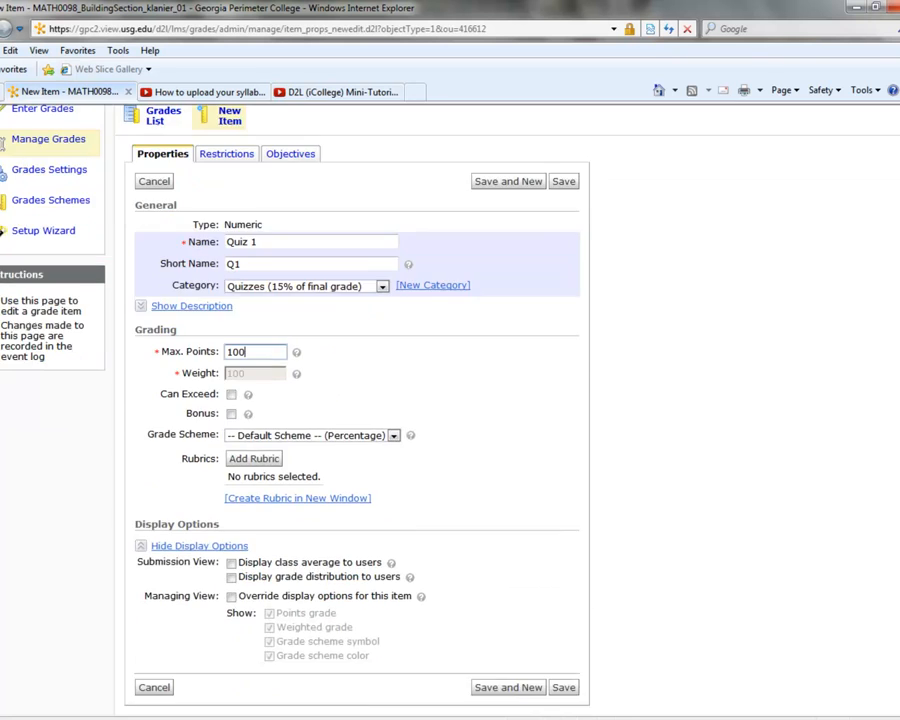
left_click(505, 688)
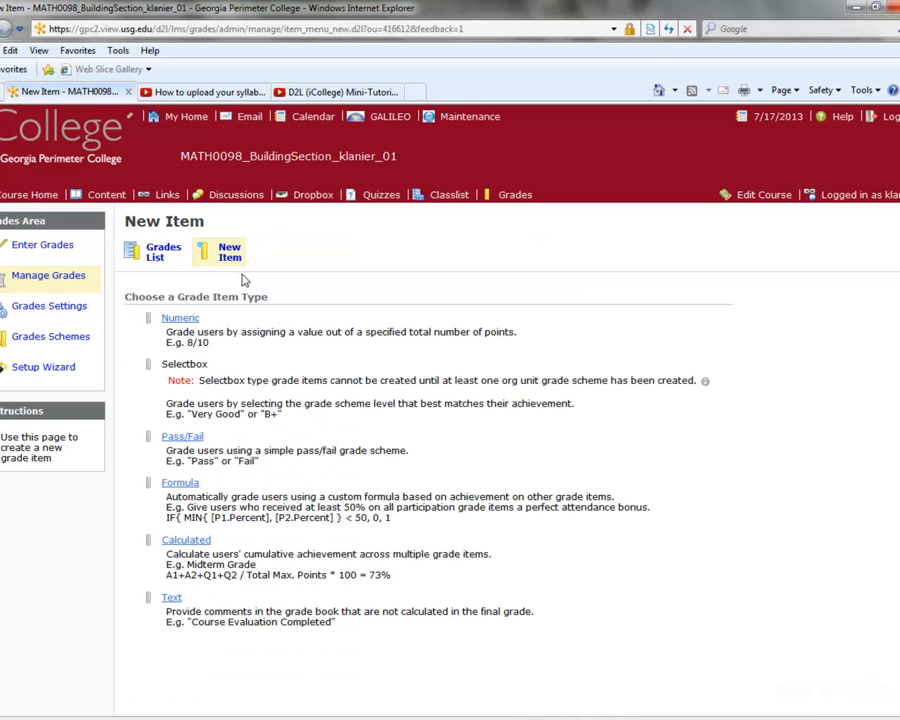
- Create a numeric grade item named Quiz 2, short name Q2, in the Quizzes category with 100 maximum points
left_click(178, 318)
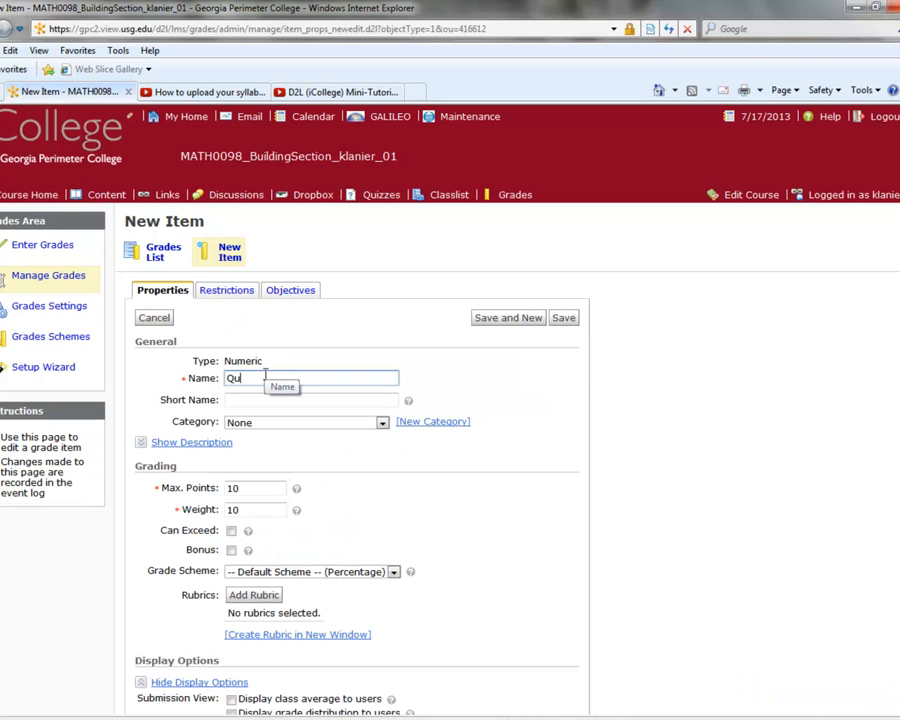
type("Quiz 2")
key("Tab")
type("Q")
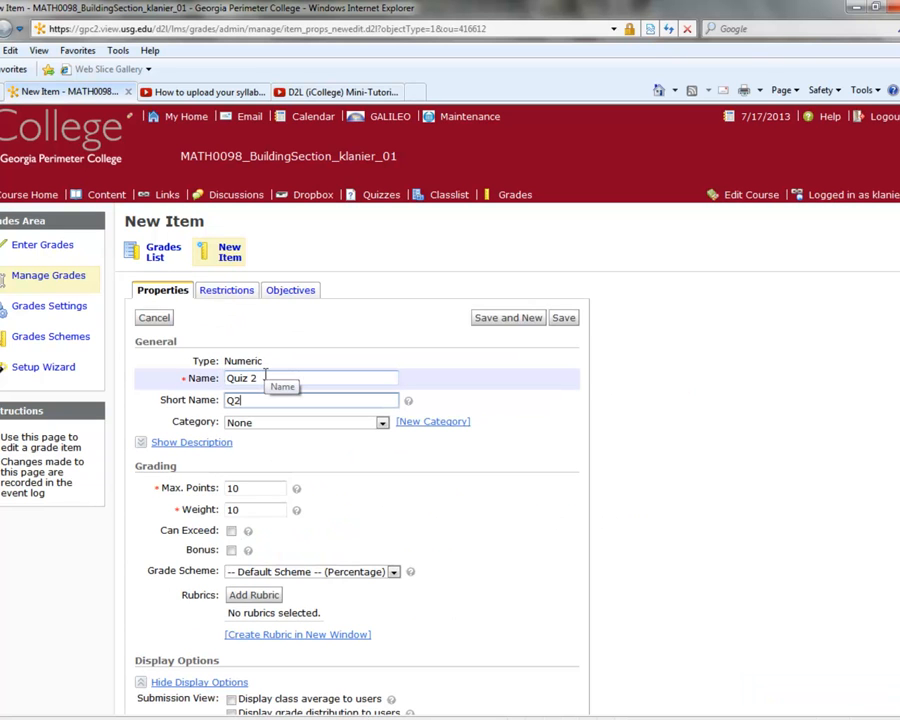
left_click(263, 422)
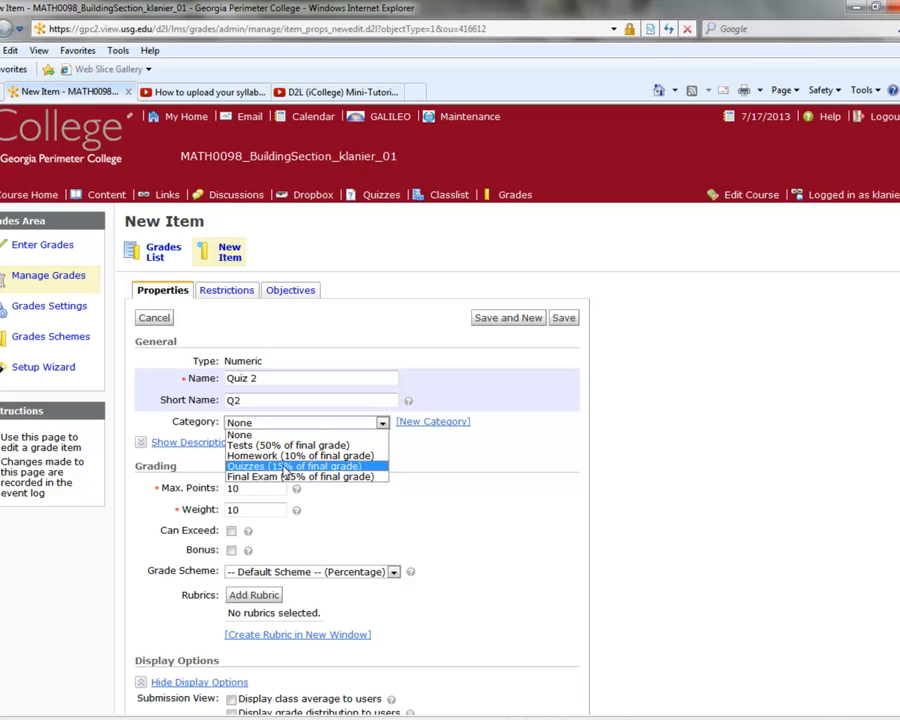
left_click(287, 466)
left_click(261, 489)
type("0")
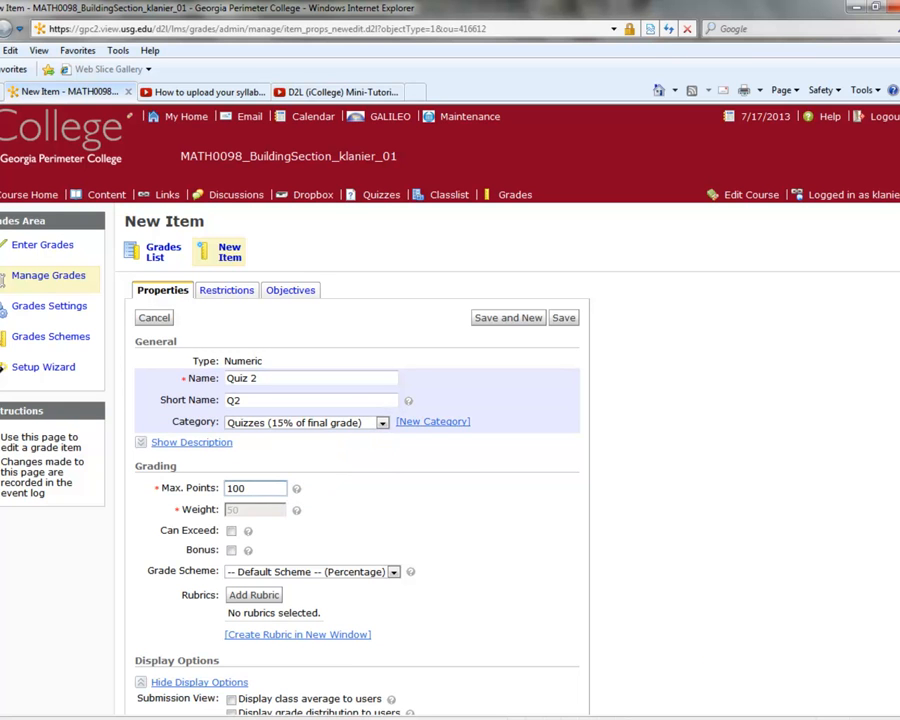
scroll(450, 400, "down", 3)
left_click(510, 688)
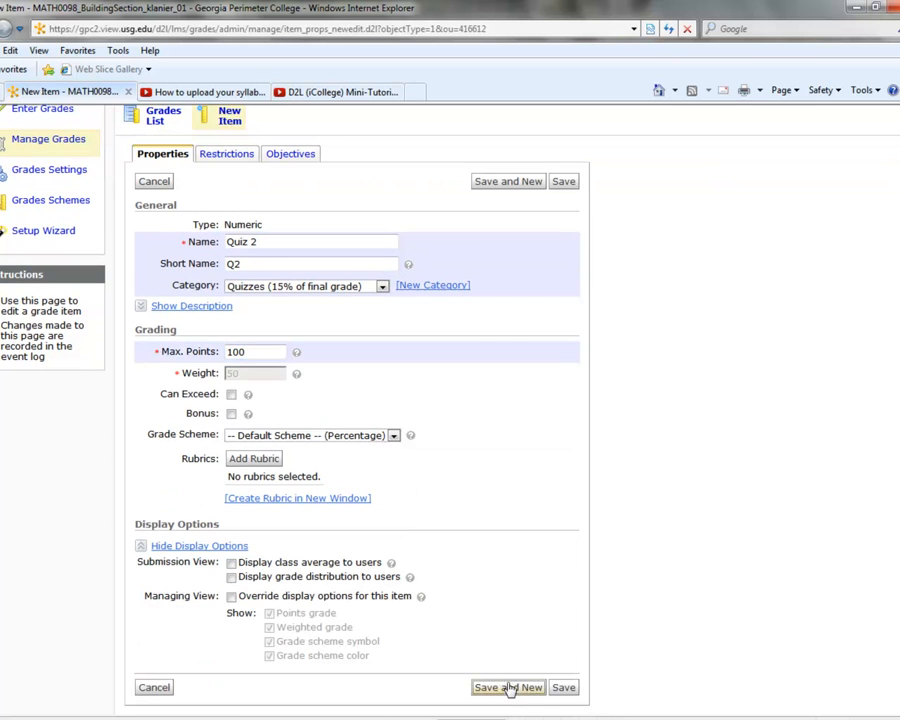
- Create a numeric grade item named Quiz 3, short name Q3, in the Quizzes category with 100 maximum points
left_click(172, 318)
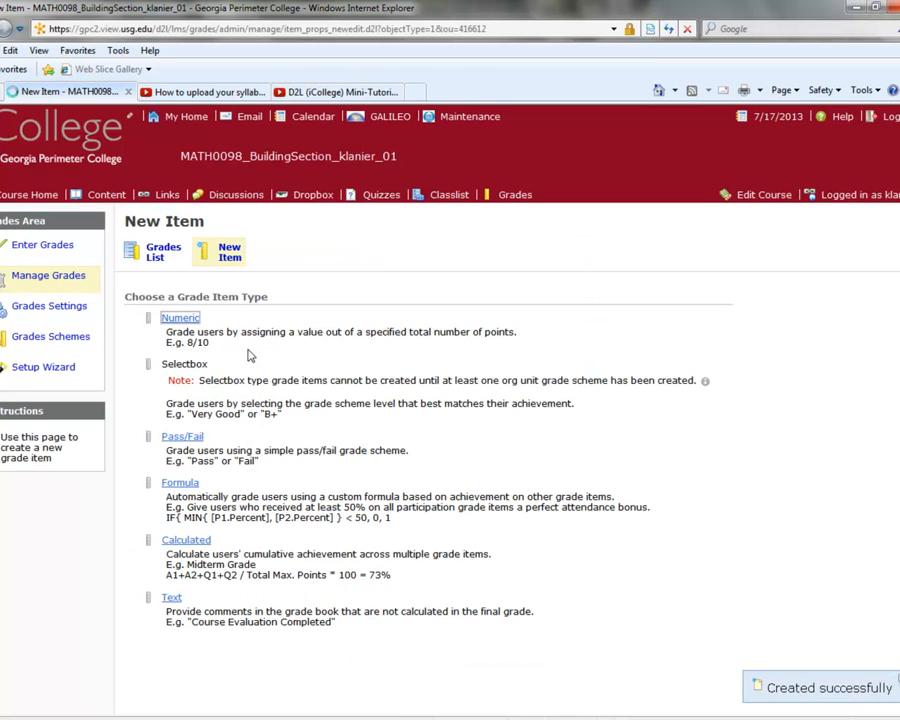
type("Quiz 3")
key("Tab")
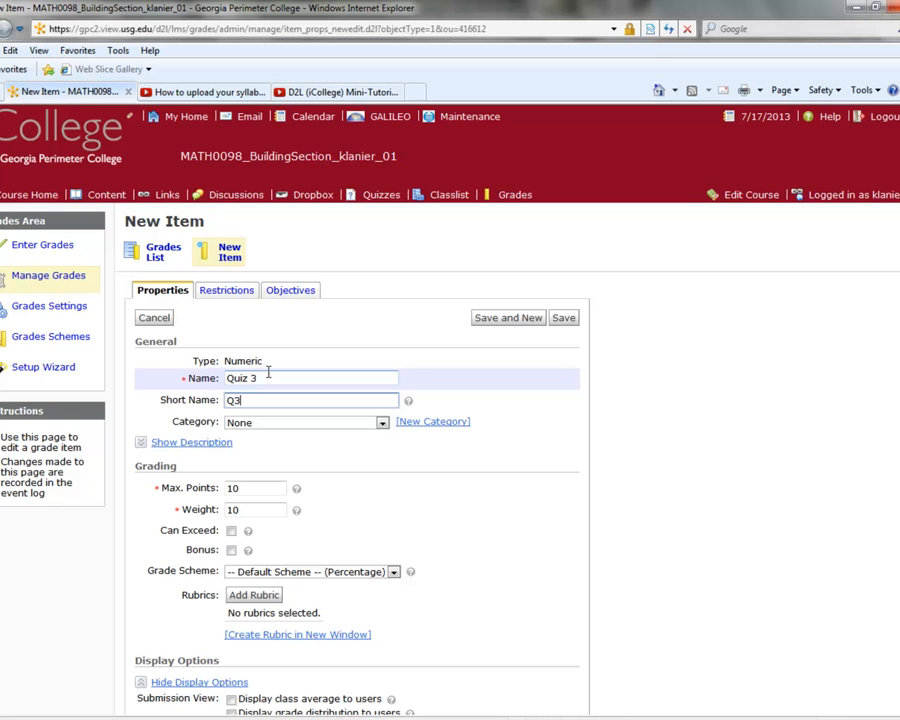
key("Tab")
left_click(271, 423)
left_click(267, 466)
left_click(250, 489)
type("100")
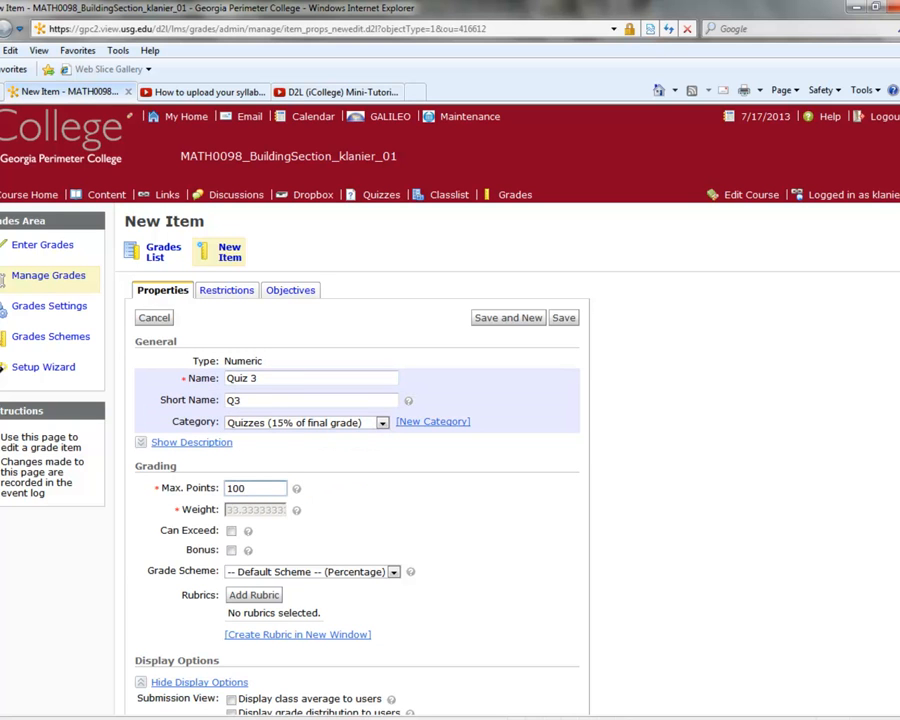
scroll(680, 657, "down", 3)
left_click(507, 688)
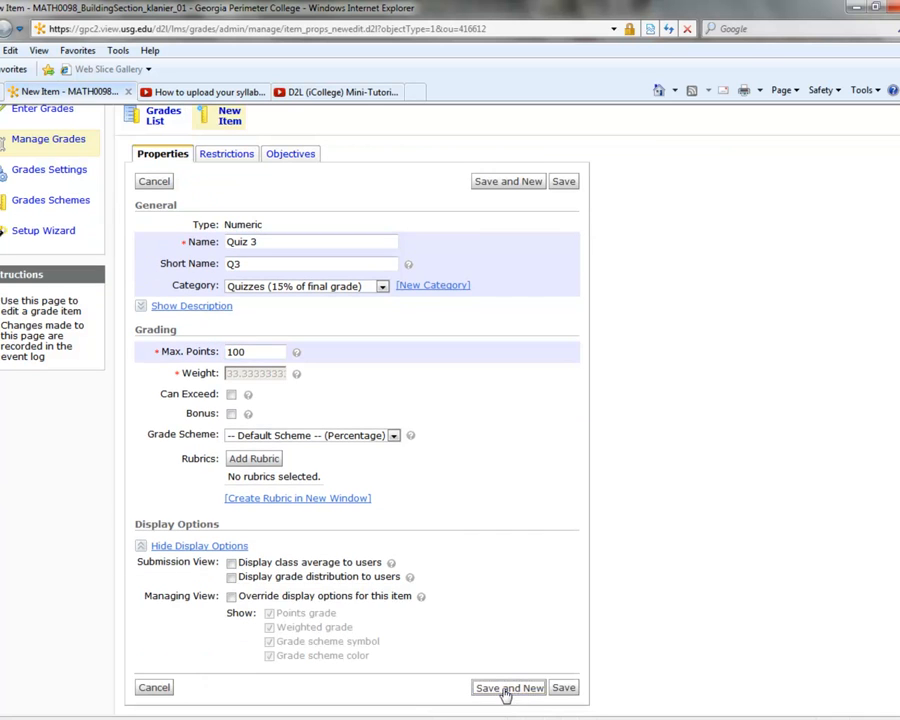
- Create a numeric grade item named Quiz 4, short name Q4, in the Quizzes category with 100 maximum points
left_click(180, 317)
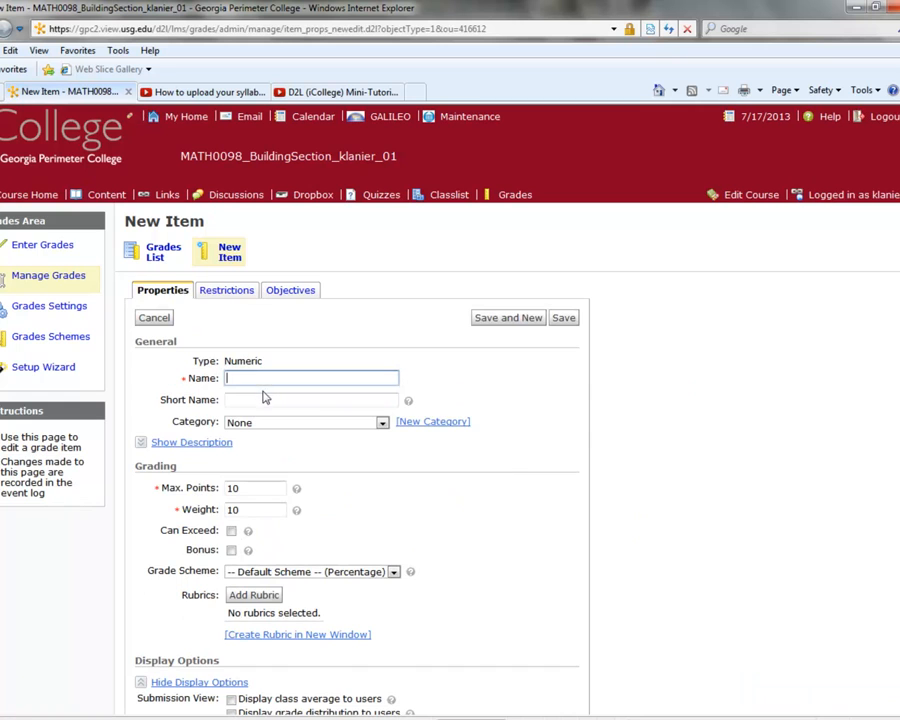
type("Quiz 4")
key("Tab")
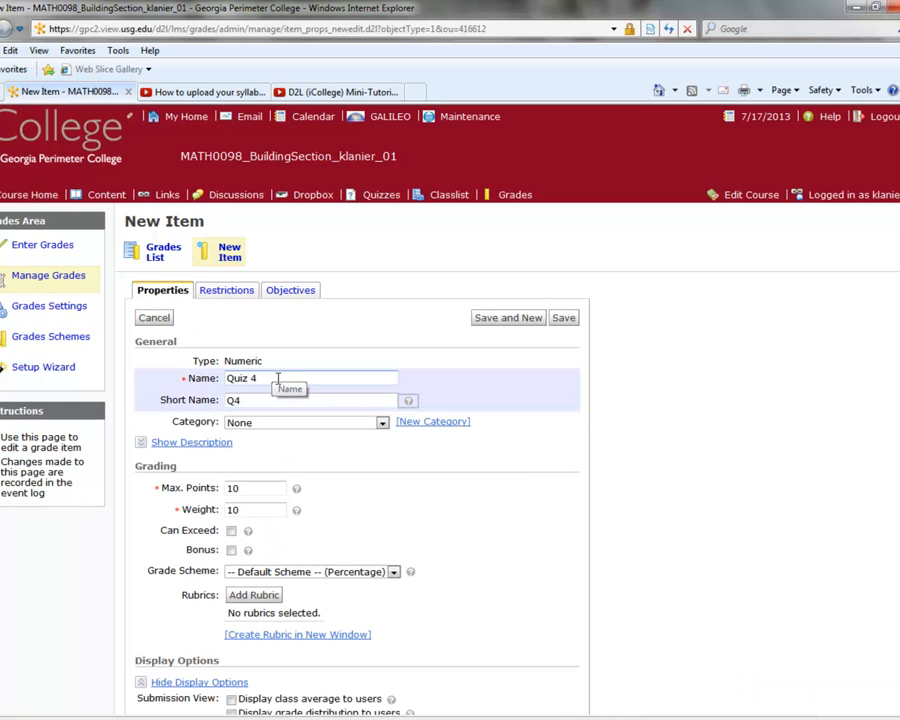
left_click(268, 422)
left_click(266, 467)
left_click(256, 487)
type("0")
scroll(834, 503, "down", 3)
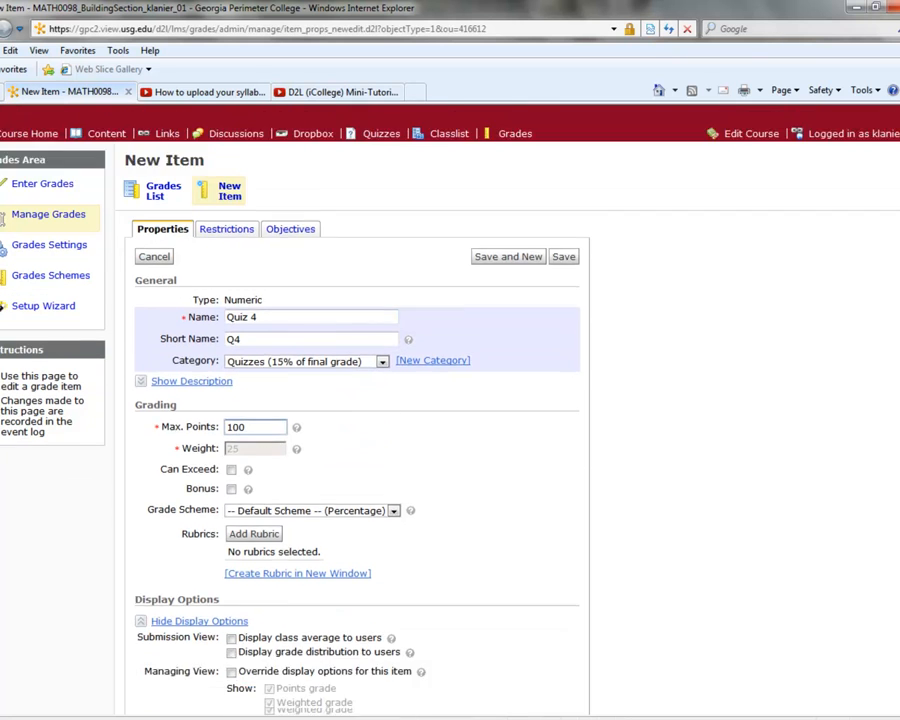
left_click(509, 688)
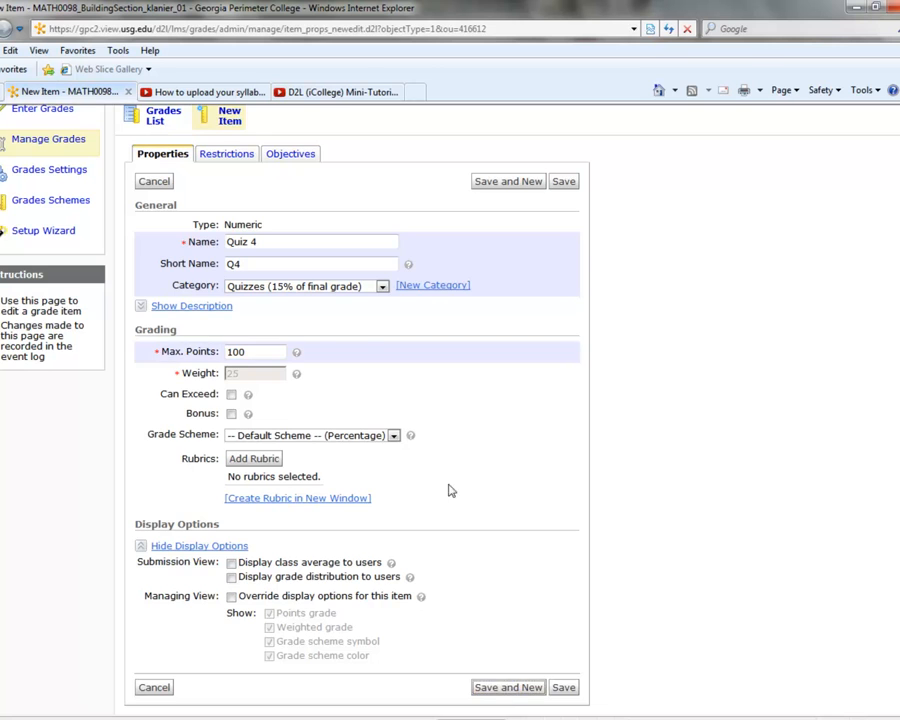
- Create a numeric grade item named Quiz 5, short name Q5, in the Quizzes category with 100 maximum points
left_click(182, 320)
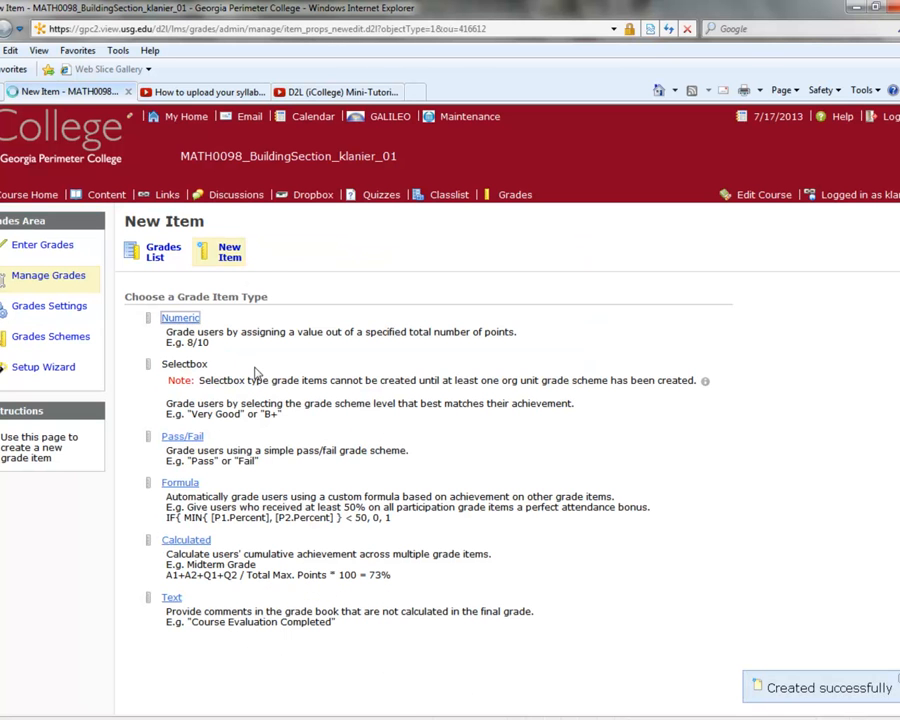
type("Quiz 5")
key("Tab")
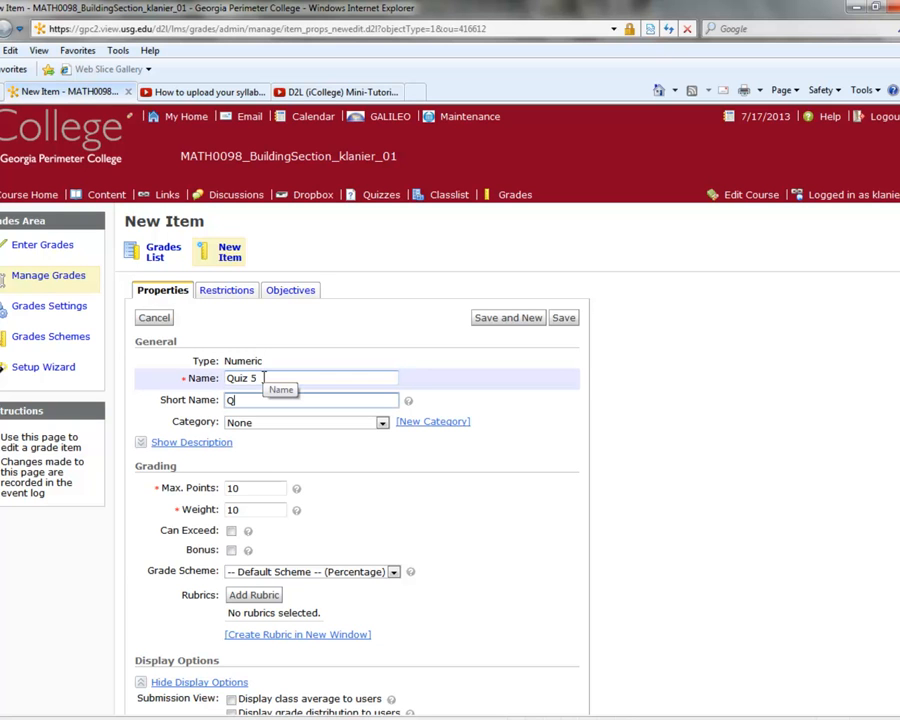
left_click(382, 422)
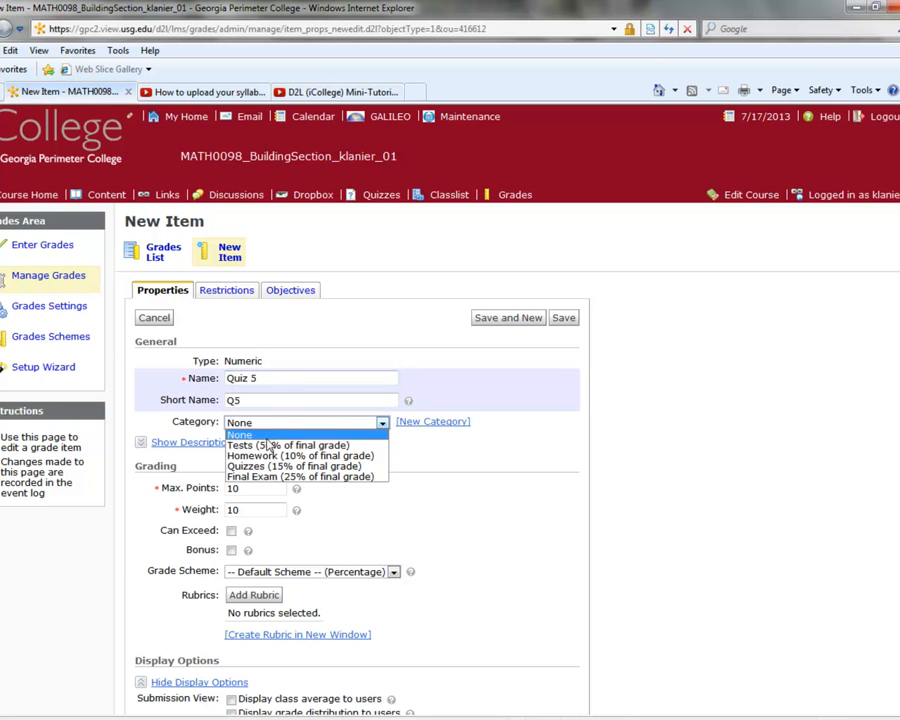
left_click(290, 455)
left_click(263, 489)
type("0")
scroll(520, 450, "down", 3)
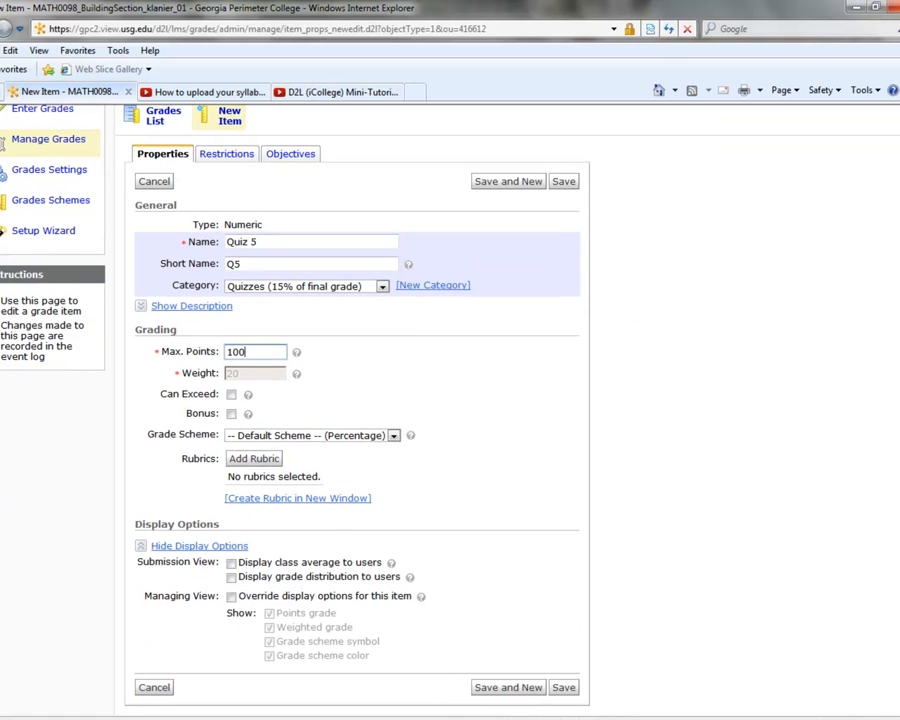
left_click(512, 688)
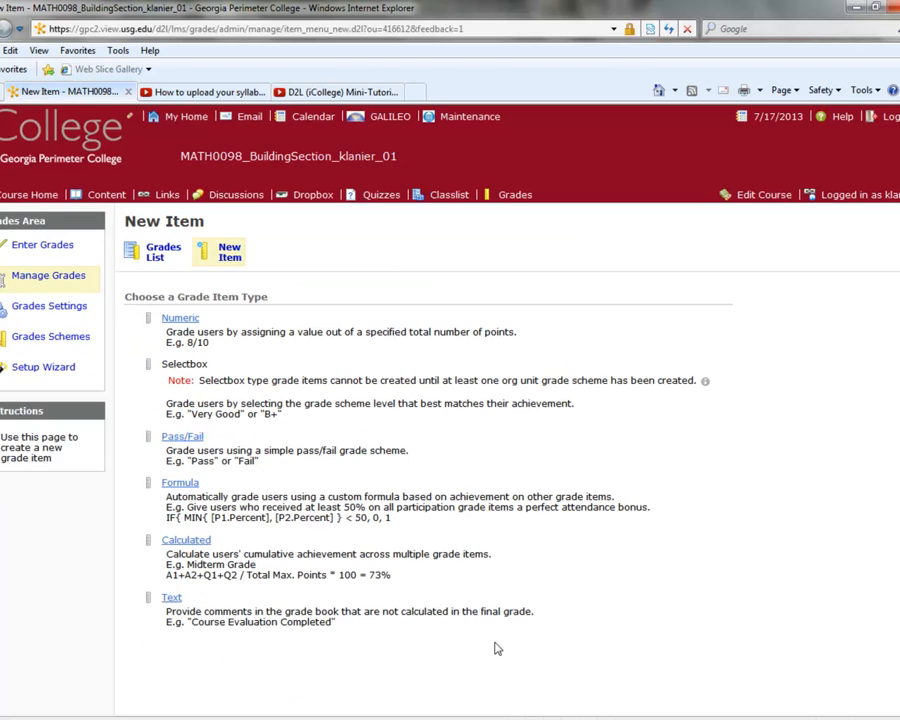
- Switch to the College Algebra plan in Word and check the homework and final exam items still missing from the gradebook
left_click(173, 719)
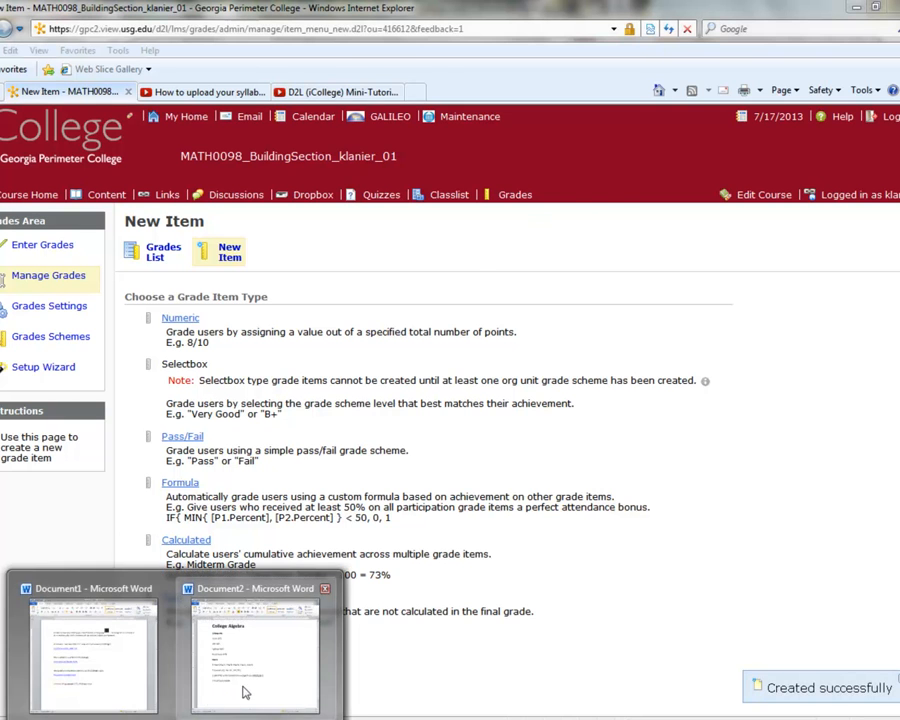
left_click(243, 689)
left_click(482, 426)
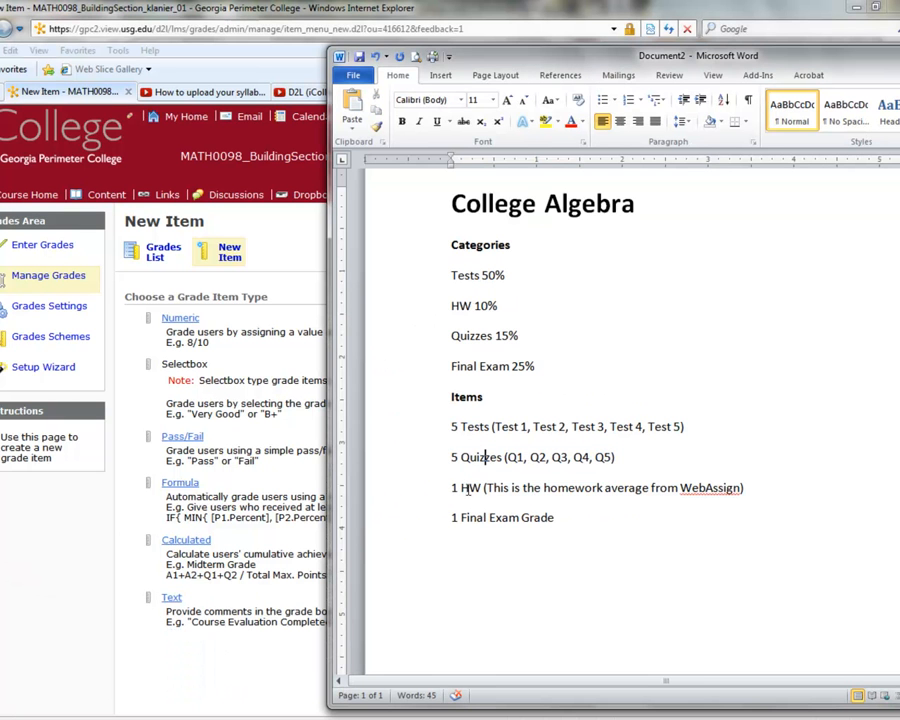
left_click_drag(452, 489, 482, 489)
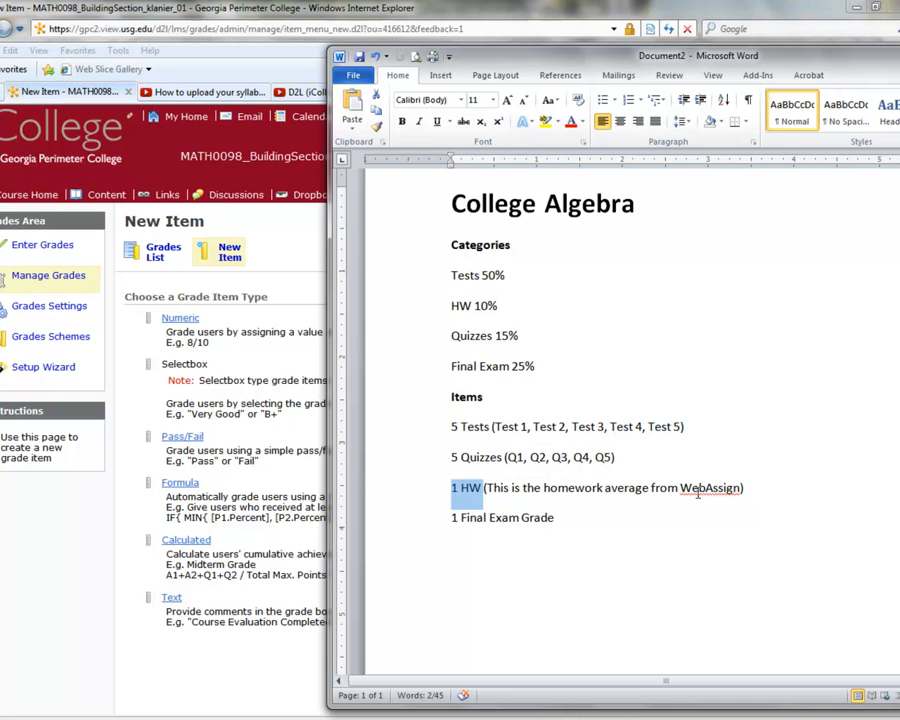
left_click(489, 517)
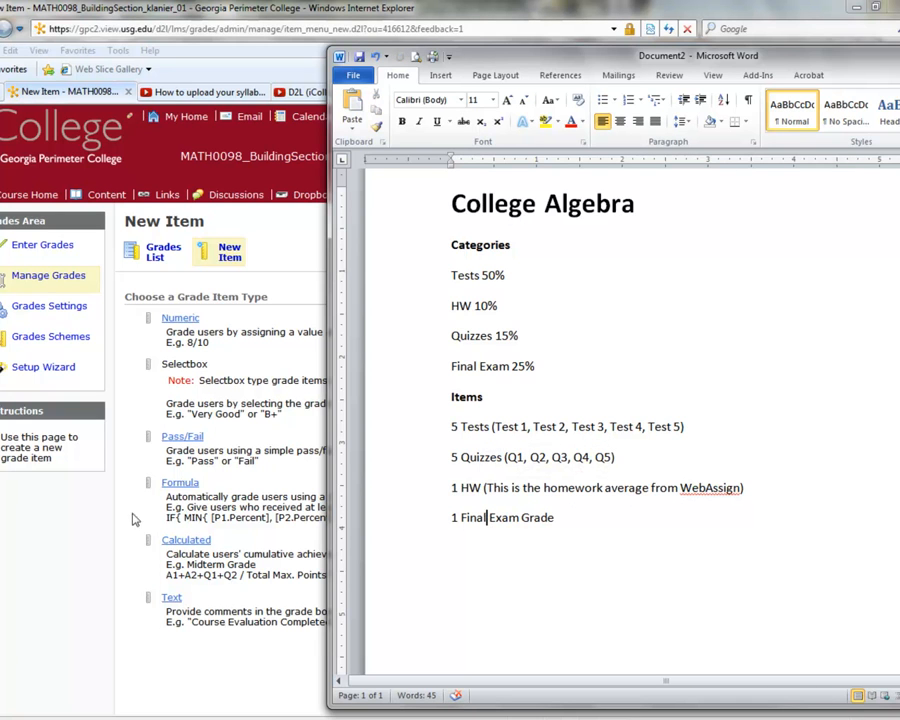
- Back in iCollege, create a numeric grade item named HW Average, short name HW Avg, in the Homework category with 100 maximum points
left_click(176, 428)
left_click(172, 318)
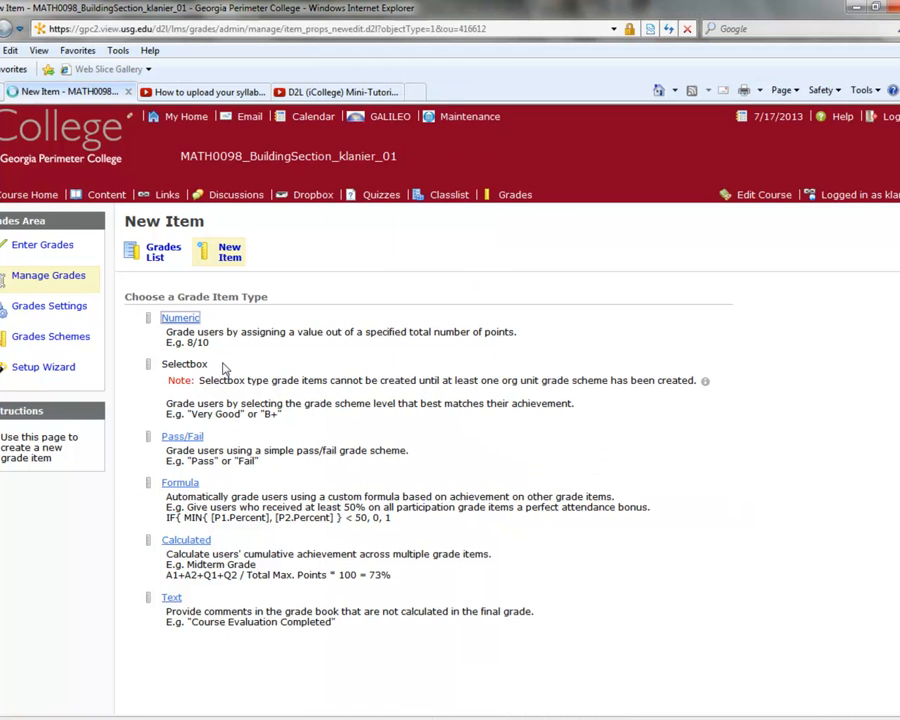
type("HW Average")
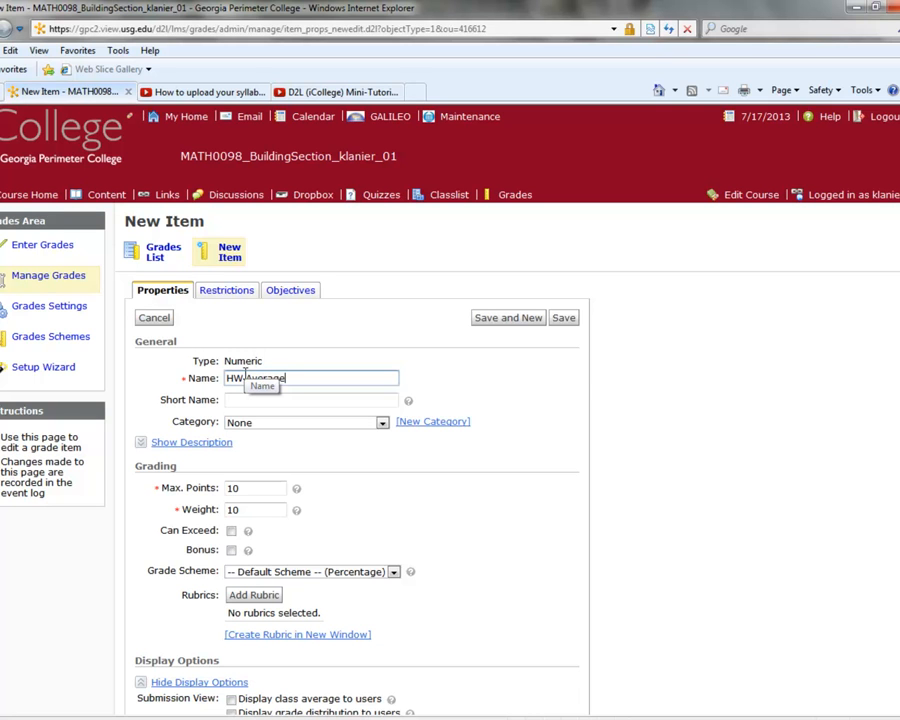
key("Tab")
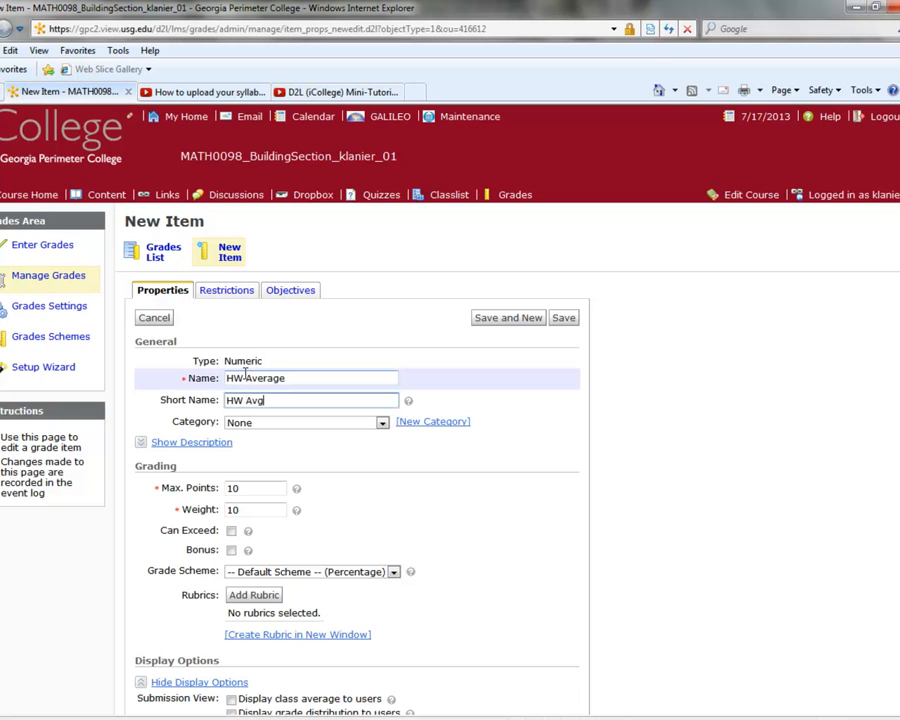
left_click(243, 424)
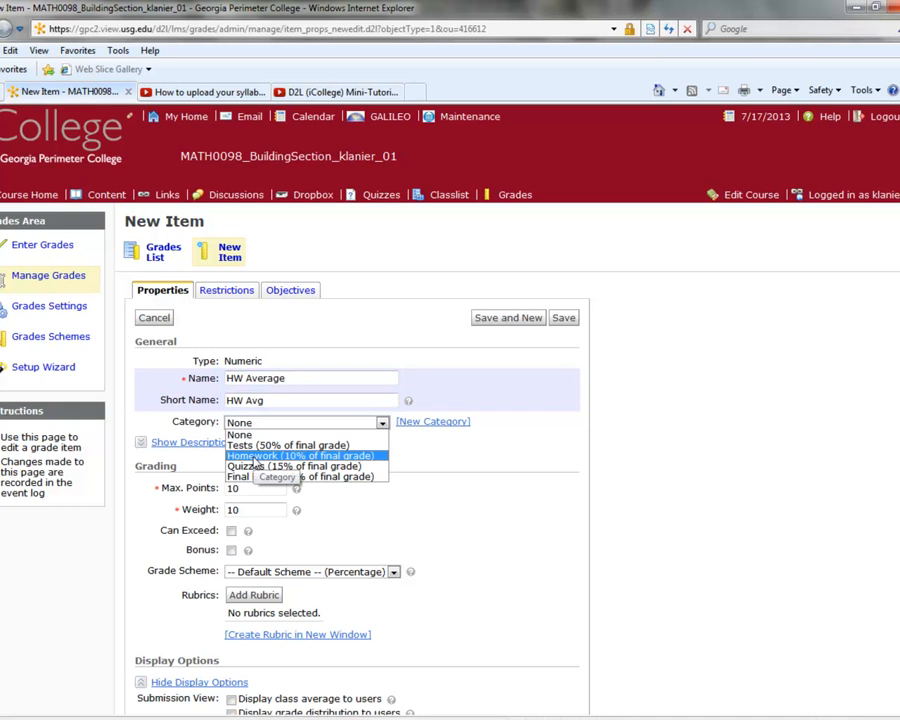
left_click(255, 459)
left_click(250, 488)
type("0")
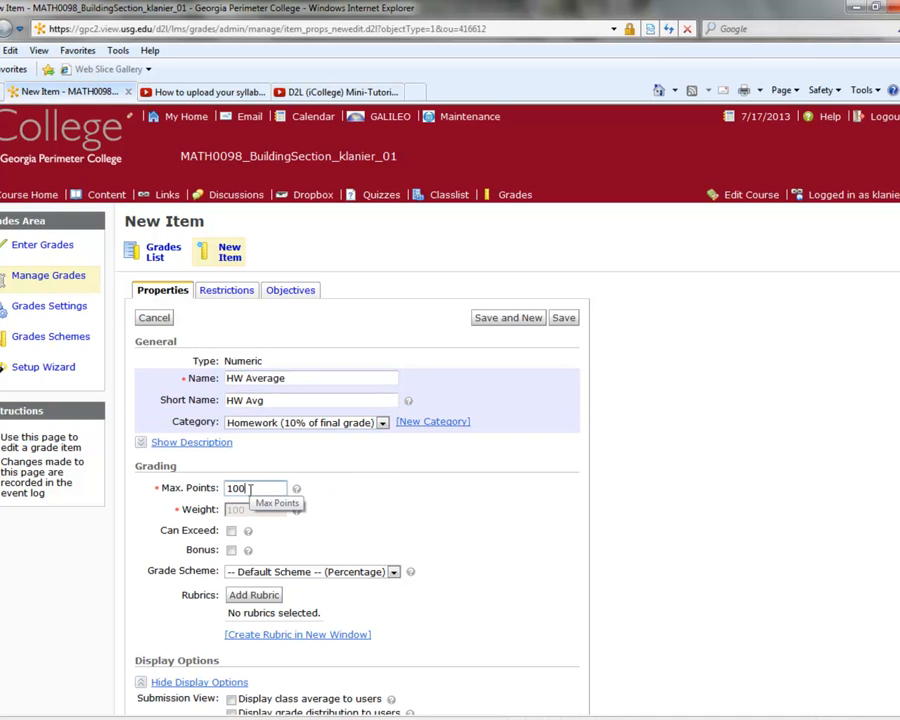
scroll(520, 600, "down", 3)
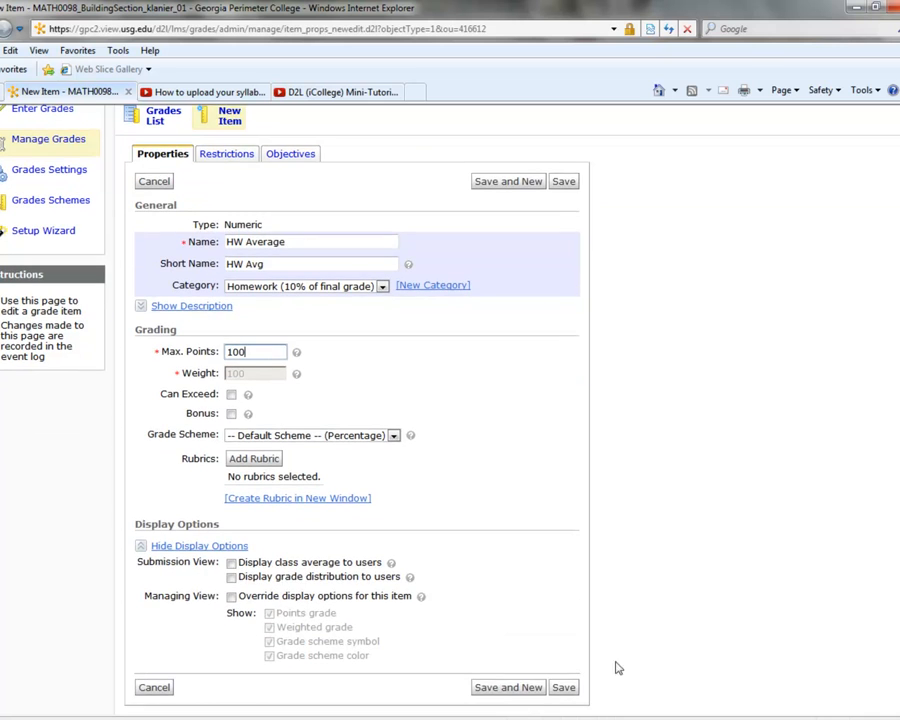
left_click(508, 688)
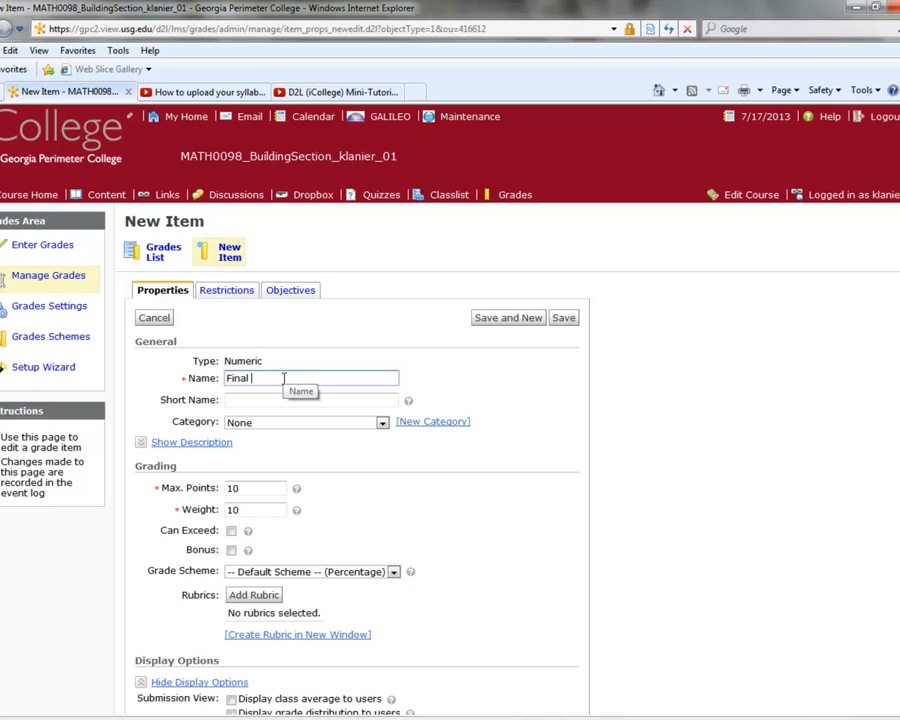
- Create a numeric grade item named Final Exam, short name FE, in the Final Exam category with 100 maximum points
key("Tab")
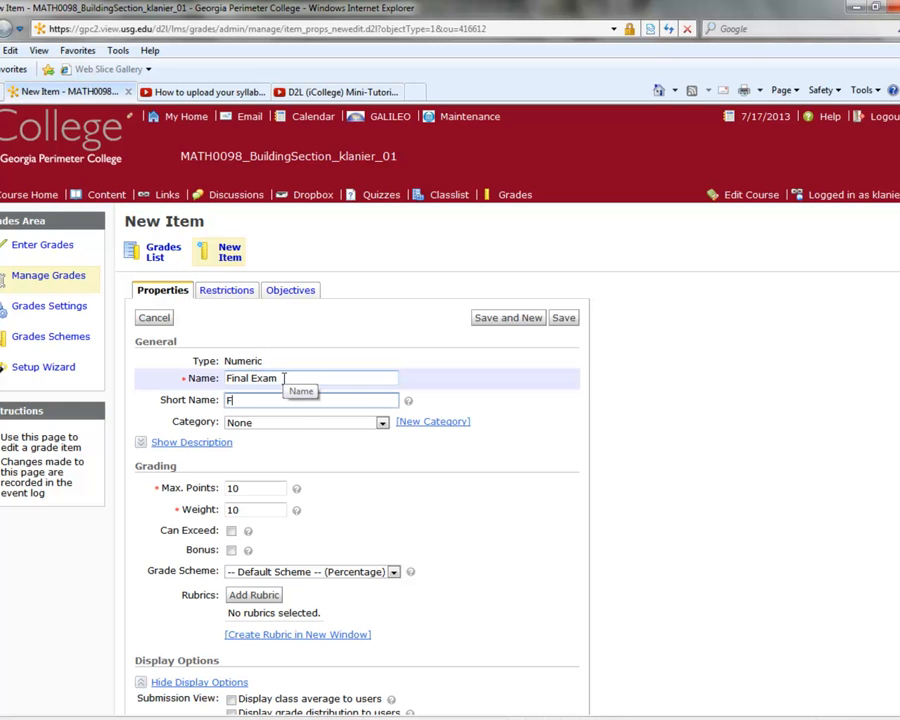
left_click(296, 422)
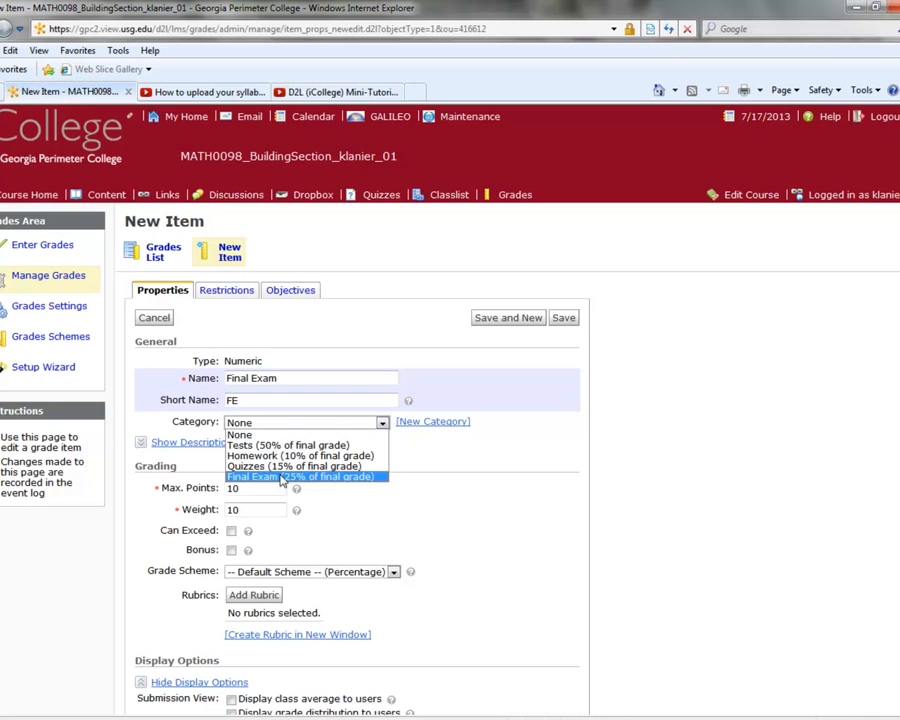
left_click(290, 476)
left_click(233, 488)
type("0")
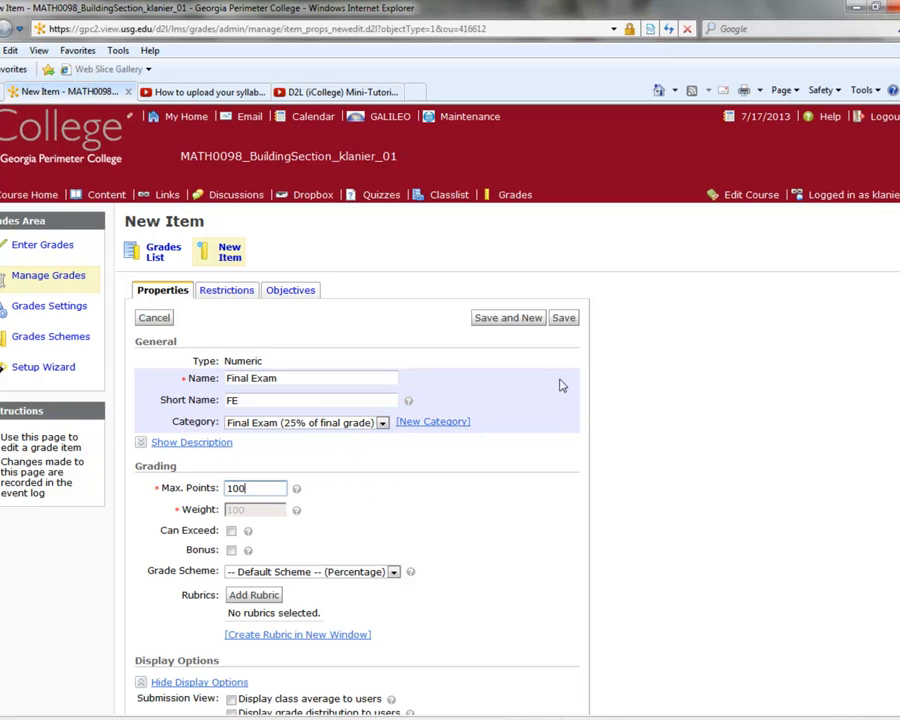
scroll(806, 543, "down", 3)
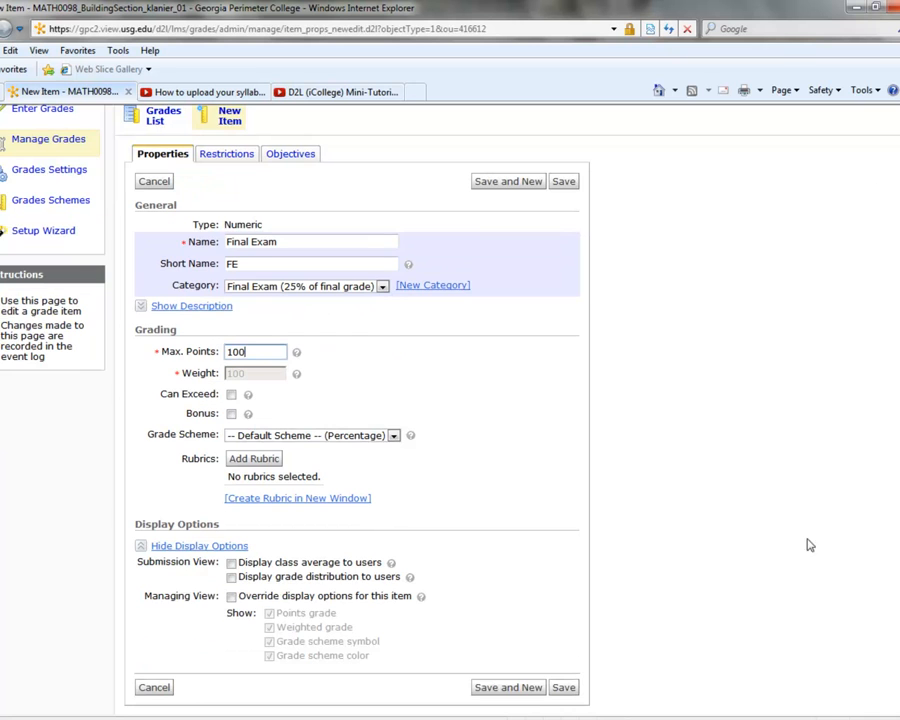
left_click(528, 686)
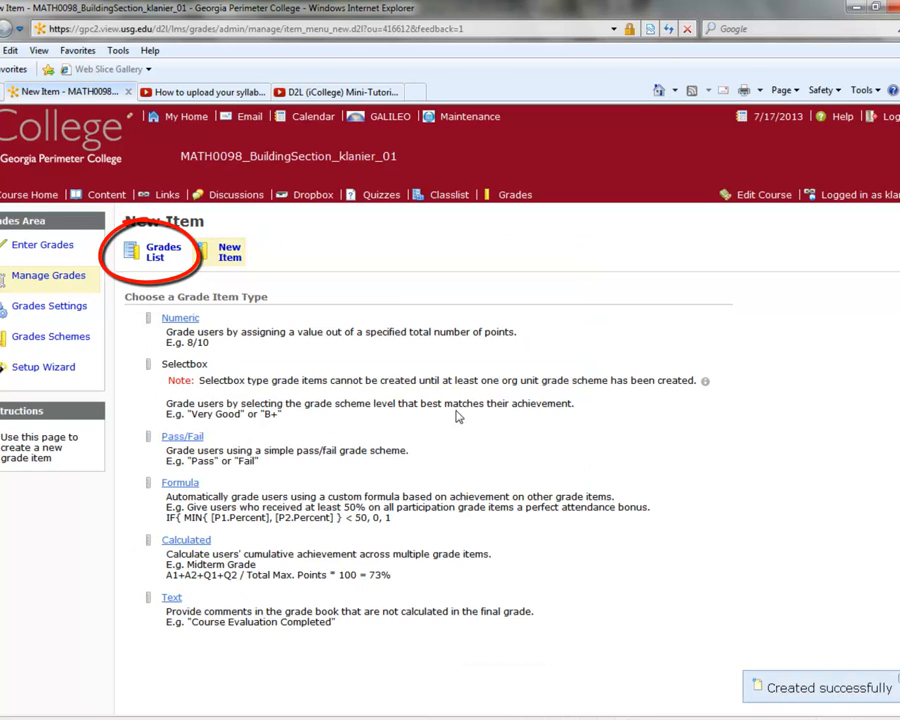
- Review the categories, items and weights in the grades list and open the grade entry page
left_click(155, 258)
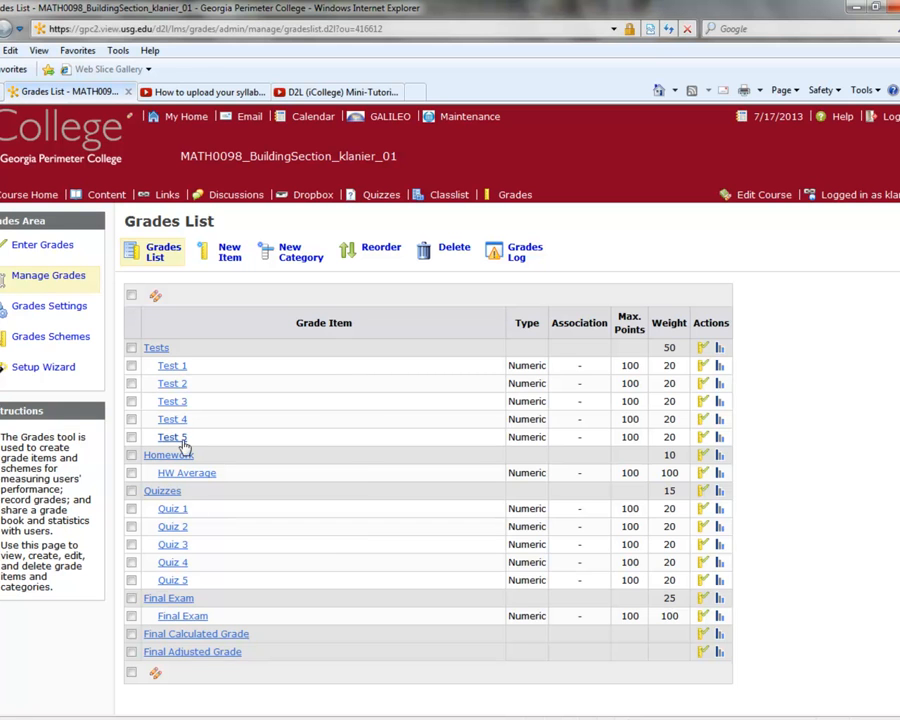
left_click(55, 253)
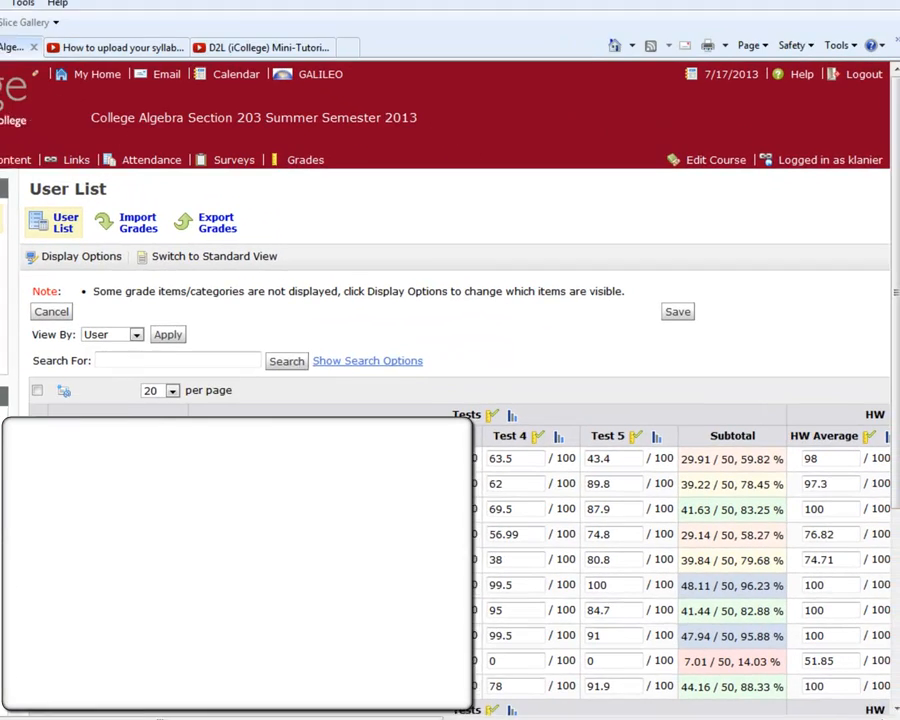
- Examine the Test 1 to Test 5 scores and the Tests subtotal in the College Algebra Section 203 user list
scroll(442, 400, "right", 3)
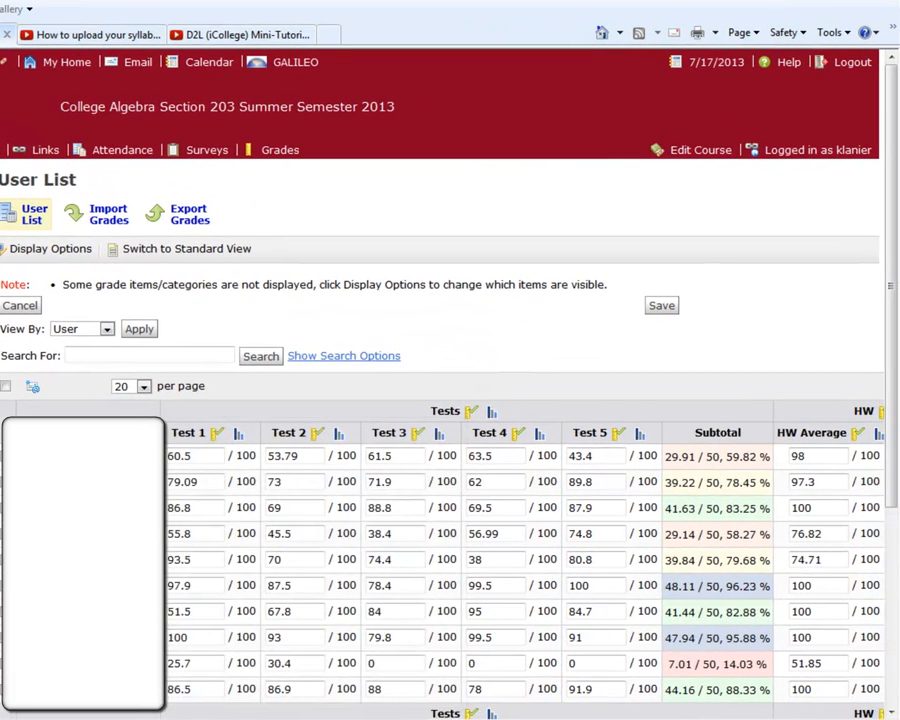
scroll(442, 400, "right", 1)
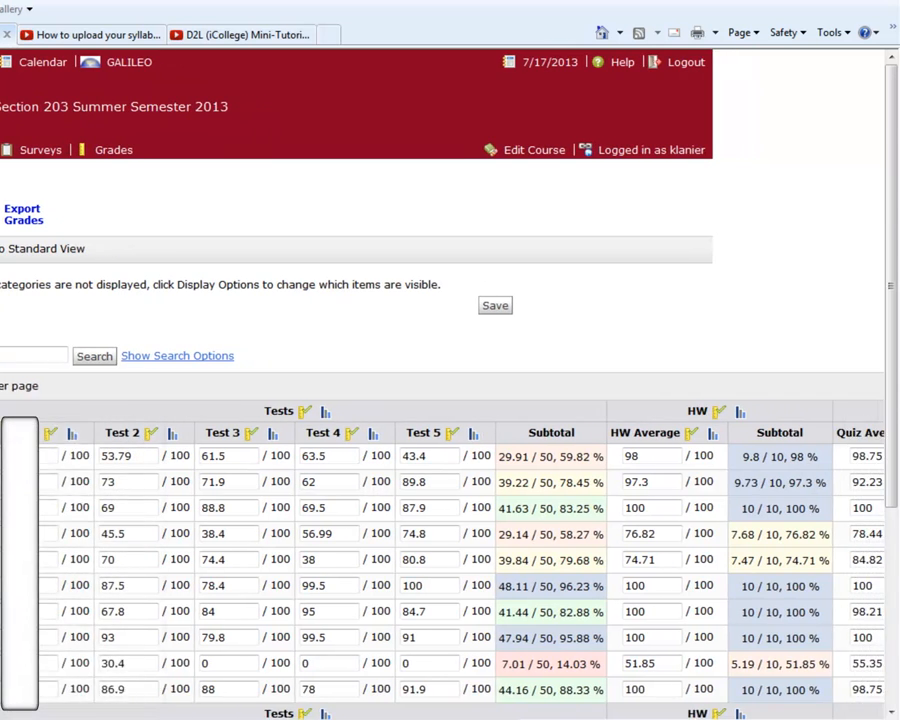
scroll(442, 400, "left", 1)
scroll(442, 400, "right", 1)
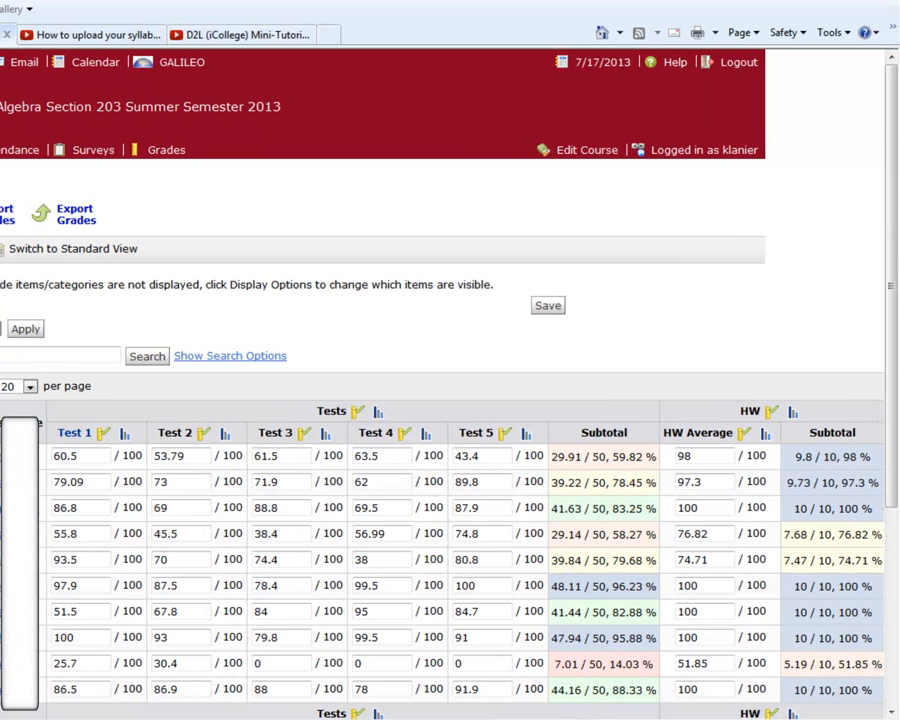
left_click(90, 456)
left_click(180, 456)
left_click(286, 455)
left_click(366, 455)
left_click(476, 455)
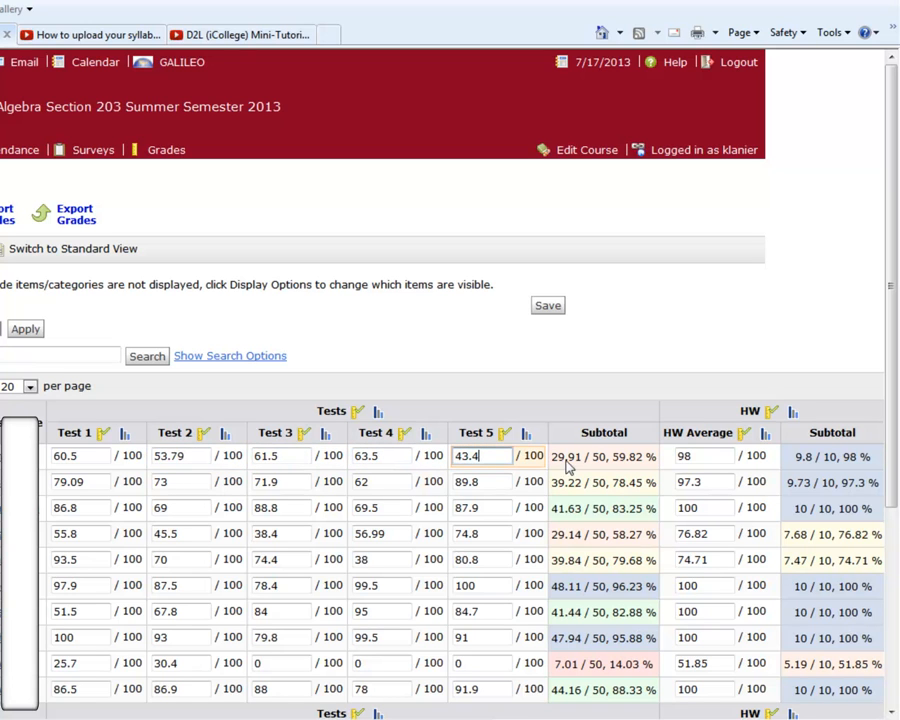
left_click(98, 456)
left_click(177, 456)
left_click(278, 456)
left_click(368, 456)
left_click(467, 456)
left_click(66, 481)
left_click(170, 481)
left_click(256, 481)
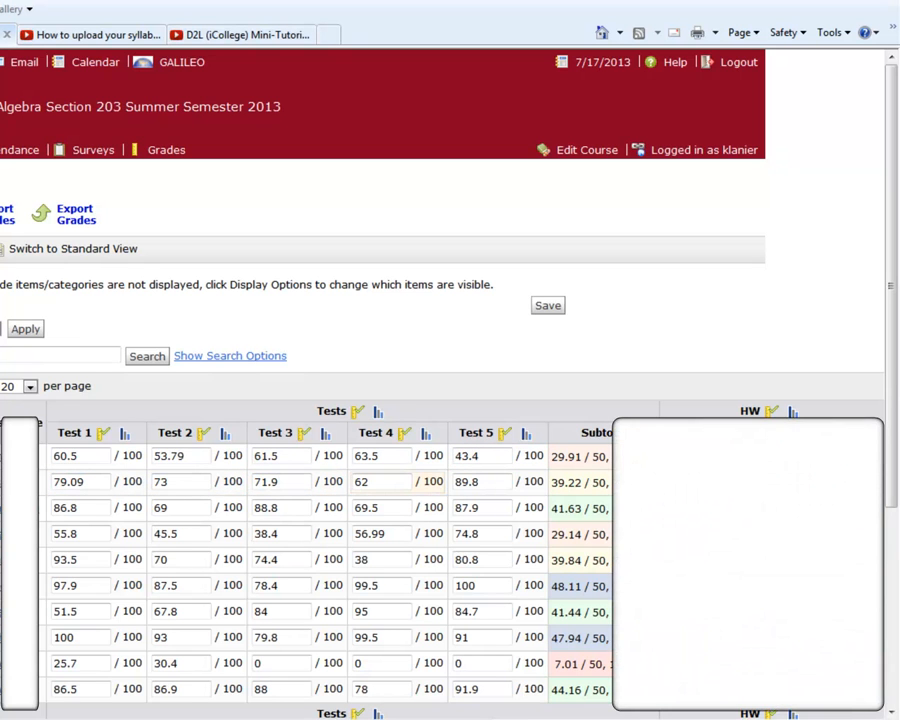
- Examine the homework and quiz averages with their subtotals, plus the Final Exam and Final Calculated Grade columns
scroll(375, 668, "right", 5)
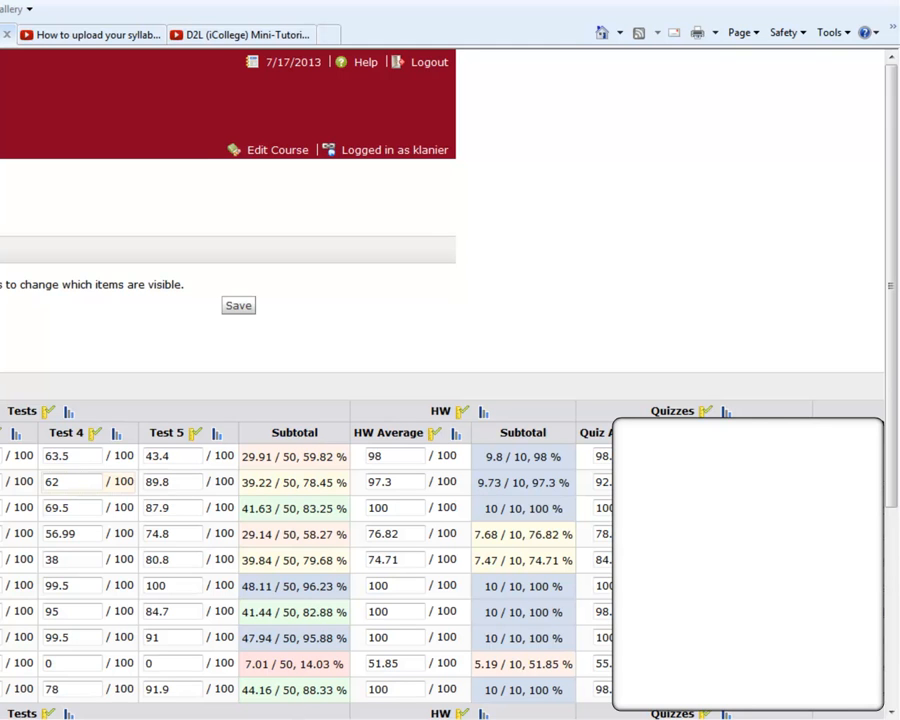
scroll(400, 713, "right", 3)
left_click(195, 456)
left_click(188, 482)
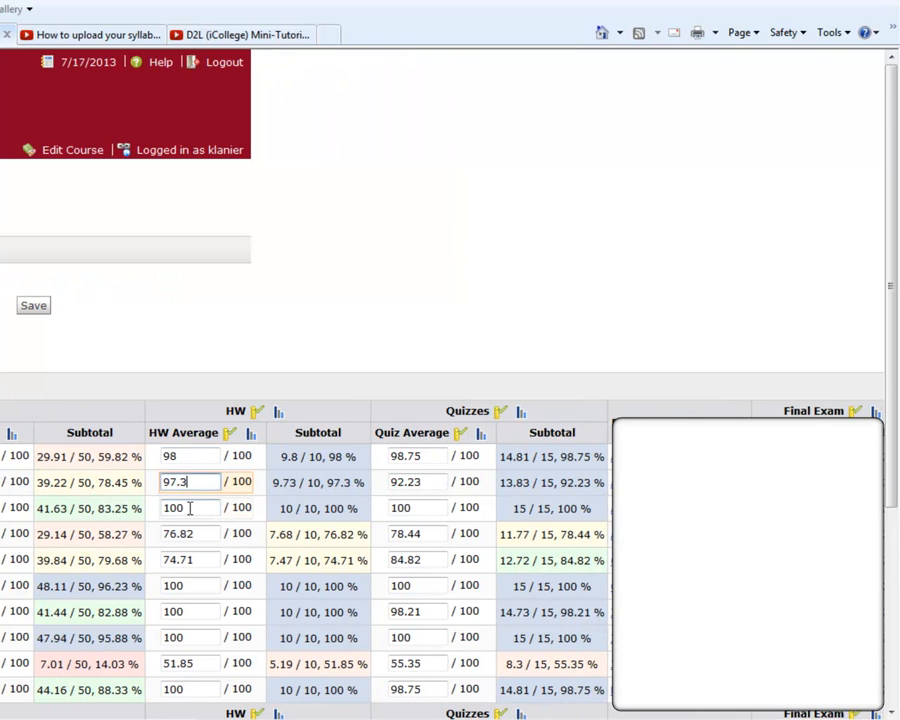
left_click(190, 508)
left_click(408, 456)
left_click(410, 482)
left_click(412, 508)
scroll(421, 566, "right", 3)
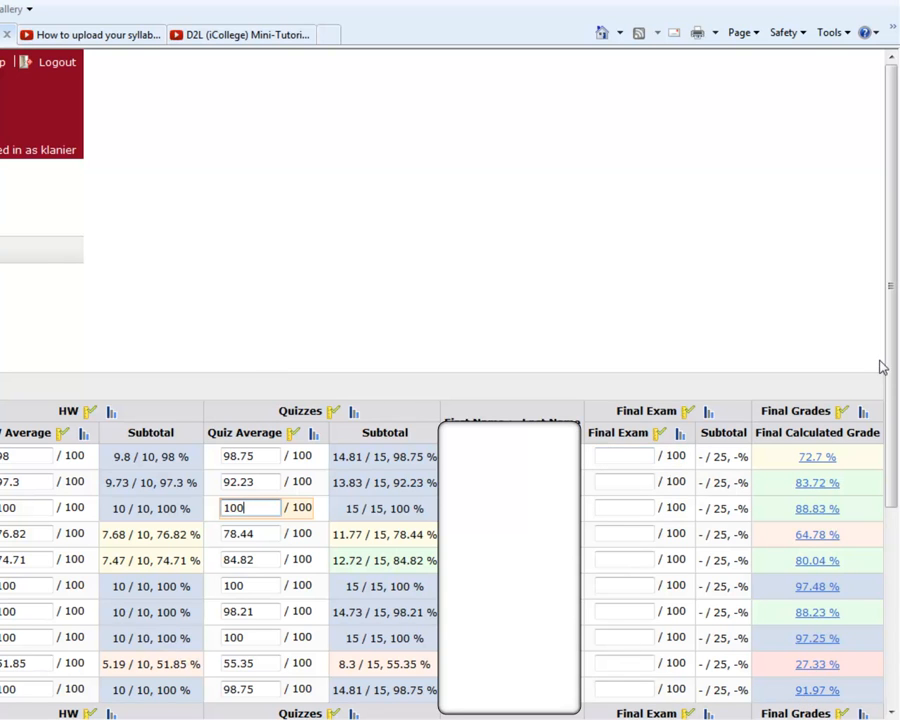
- Open the grade export options for the College Algebra course and exclude Final Adjusted Grade from the grades to export
scroll(442, 560, "left", 7)
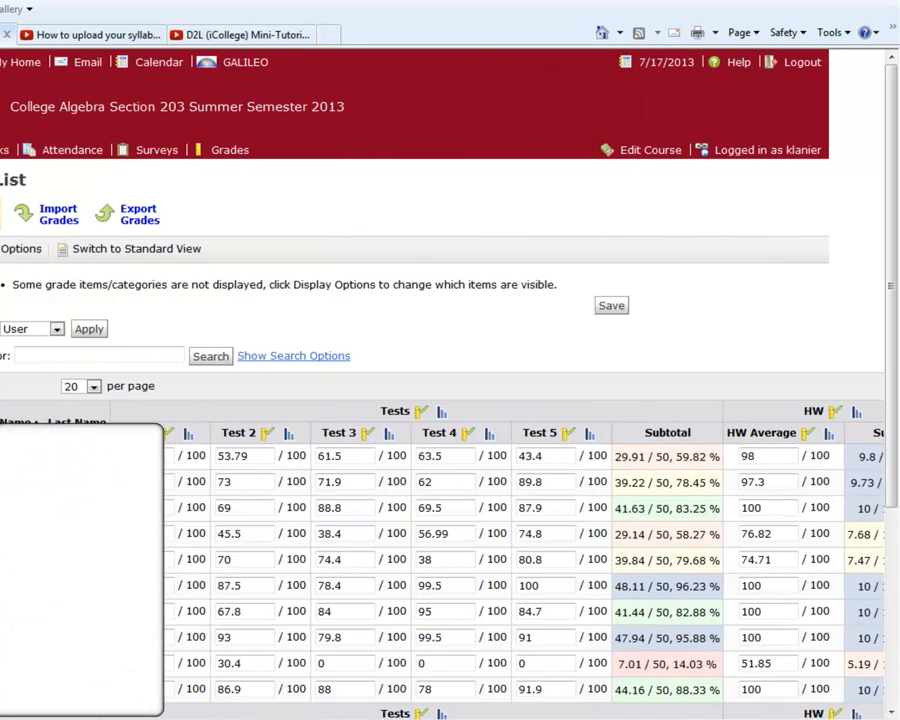
scroll(442, 560, "right", 1)
scroll(442, 560, "left", 2)
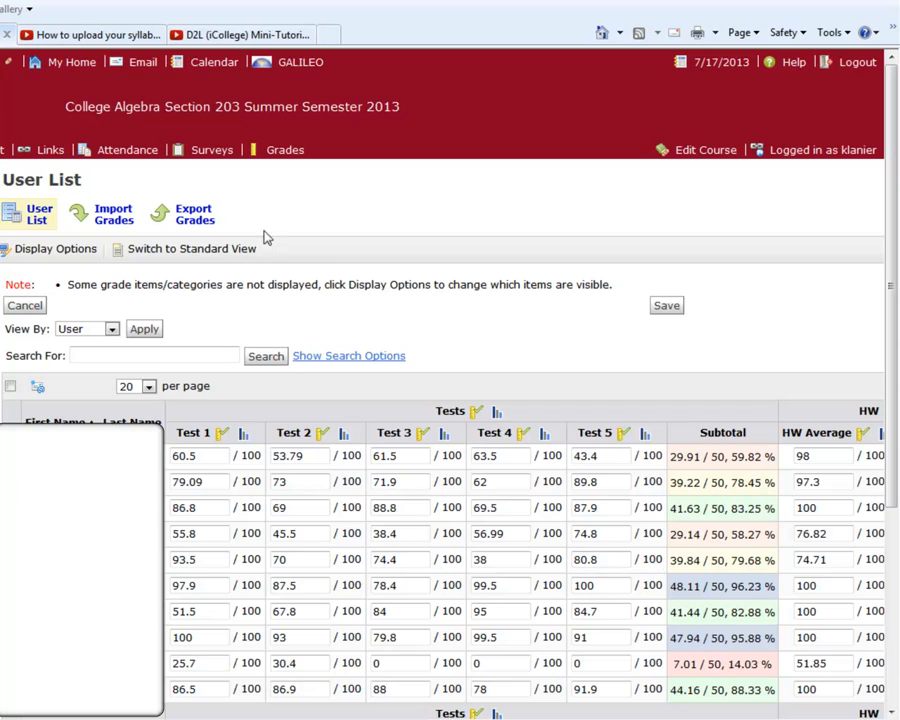
left_click(193, 217)
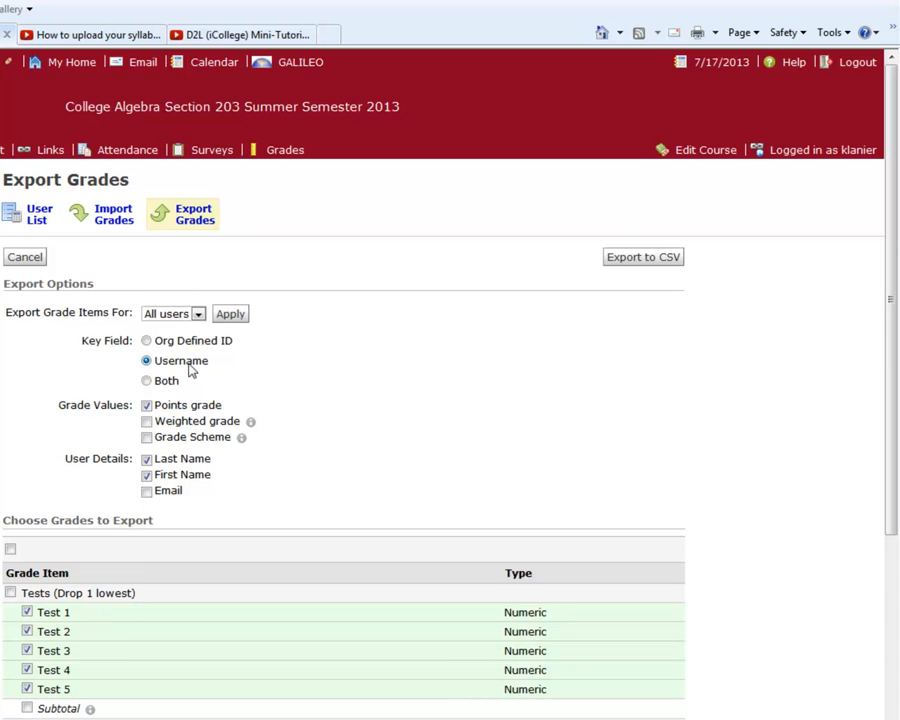
left_click(147, 404)
scroll(897, 400, "down", 3)
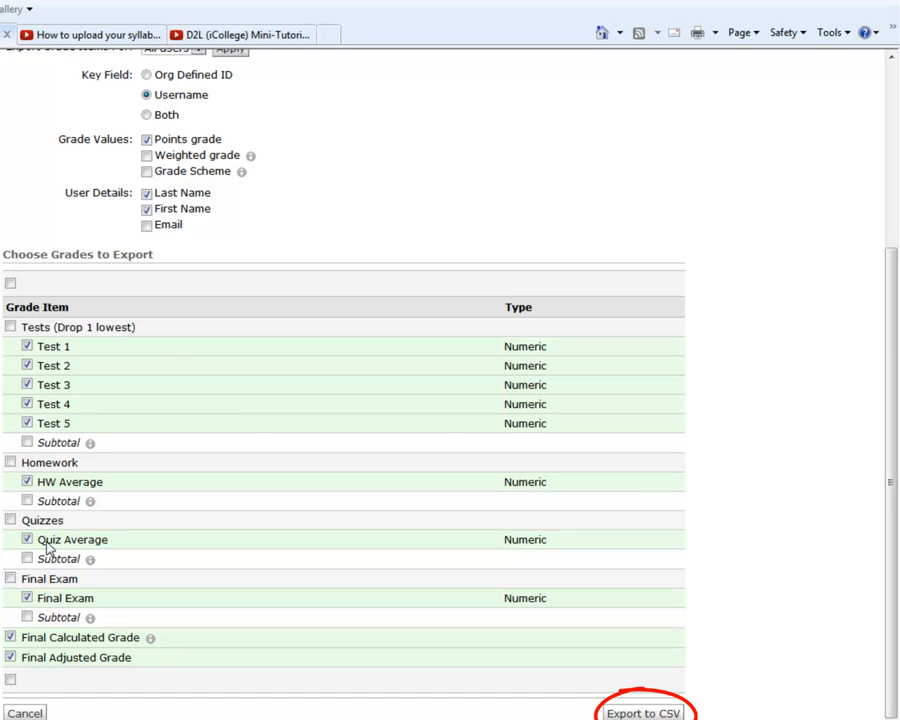
left_click(29, 660)
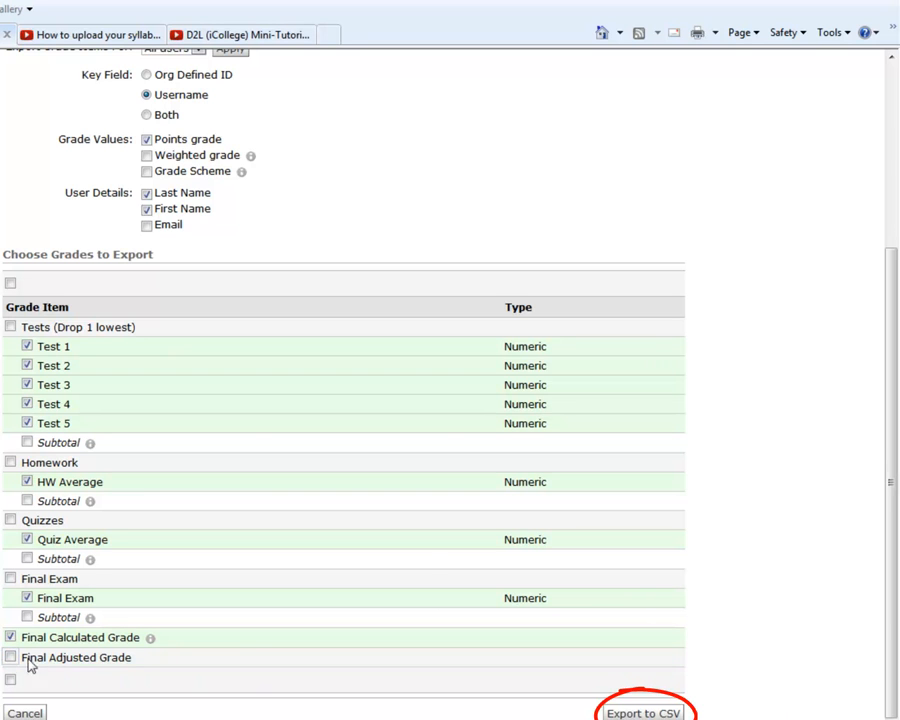
- Export the chosen grades to CSV and open the generated file in Excel
left_click(640, 713)
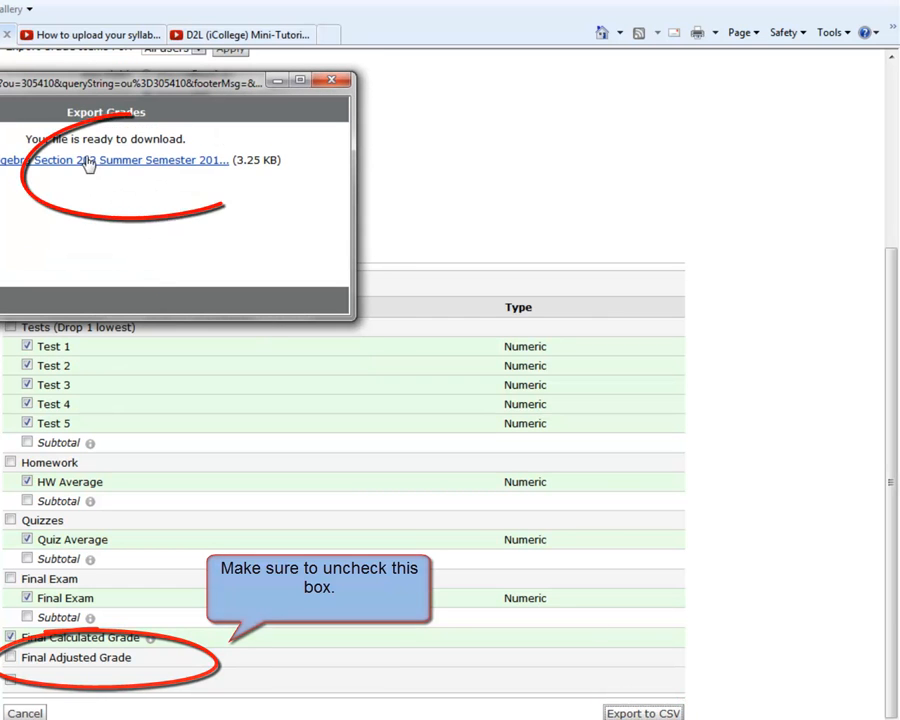
left_click(90, 168)
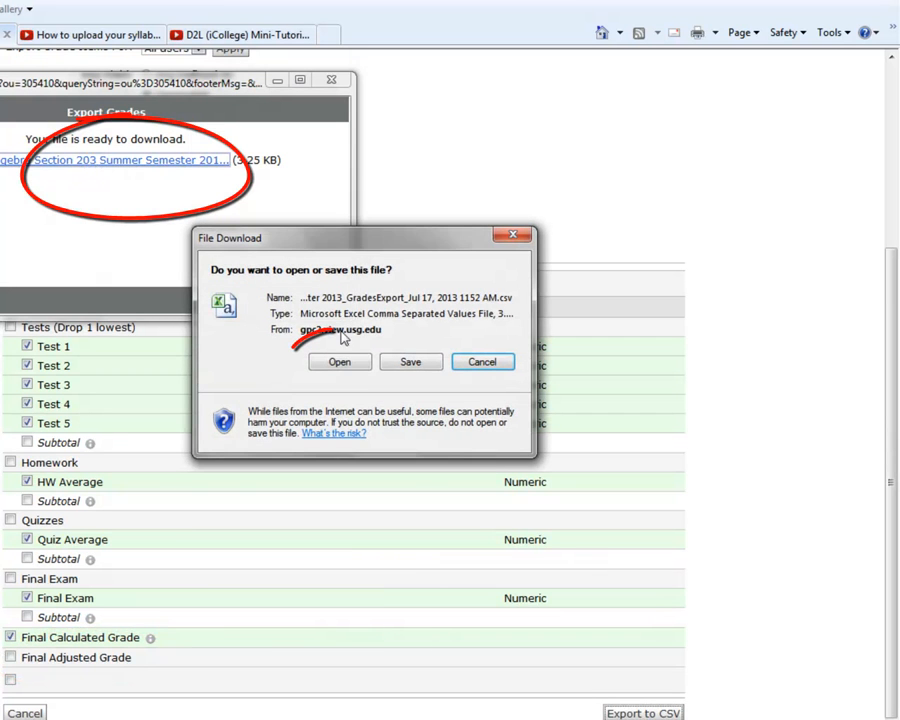
left_click(340, 362)
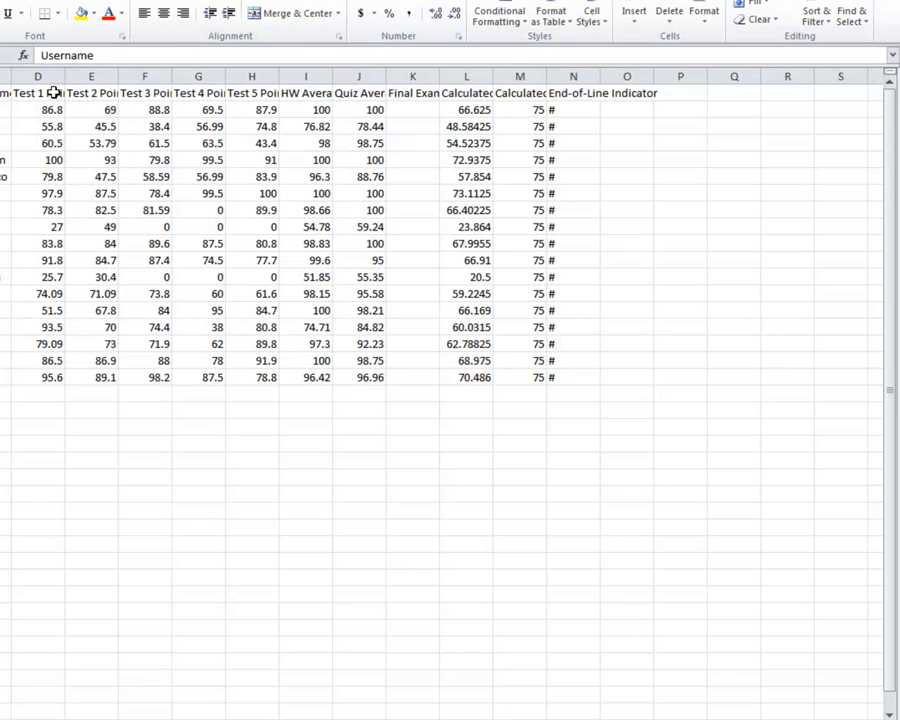
- Examine the exported Test 1 to Test 5, HW Average, Quiz Average and Calculated Final Grade Numerator columns by selecting their cells in turn
left_click(52, 93)
mouse_move(52, 93)
left_mouse_down()
mouse_move(215, 250)
mouse_move(273, 380)
left_mouse_up()
left_click_drag(310, 97, 320, 379)
left_click_drag(364, 100, 364, 384)
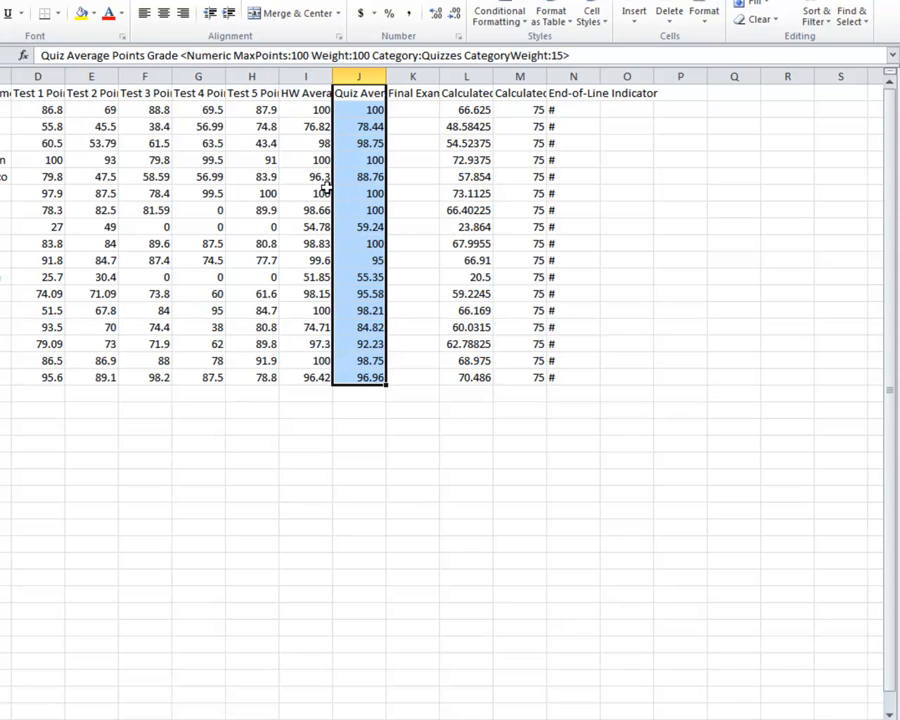
left_click_drag(468, 94, 480, 382)
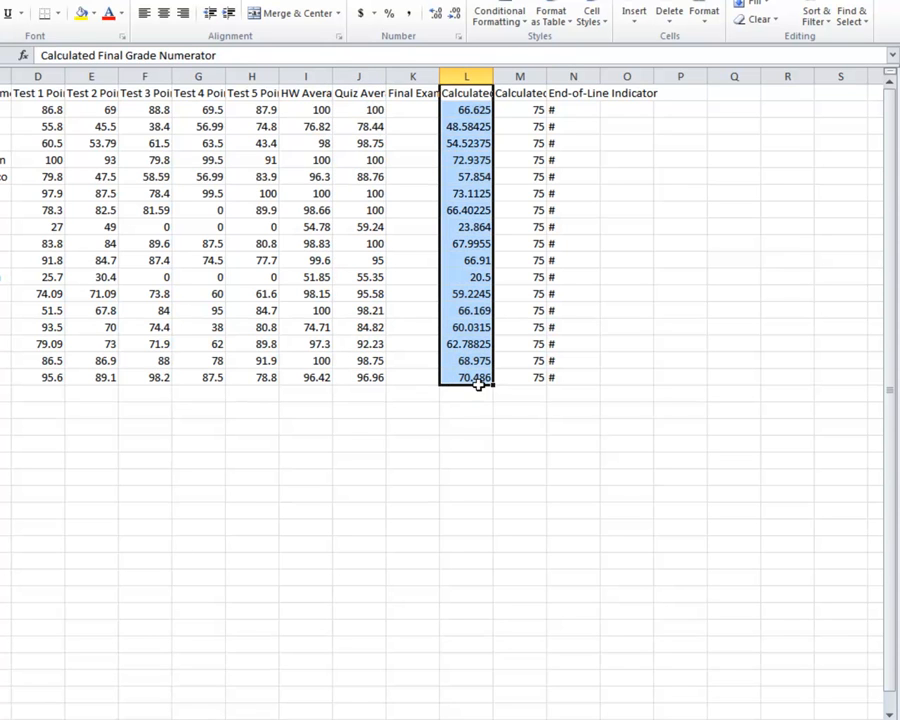